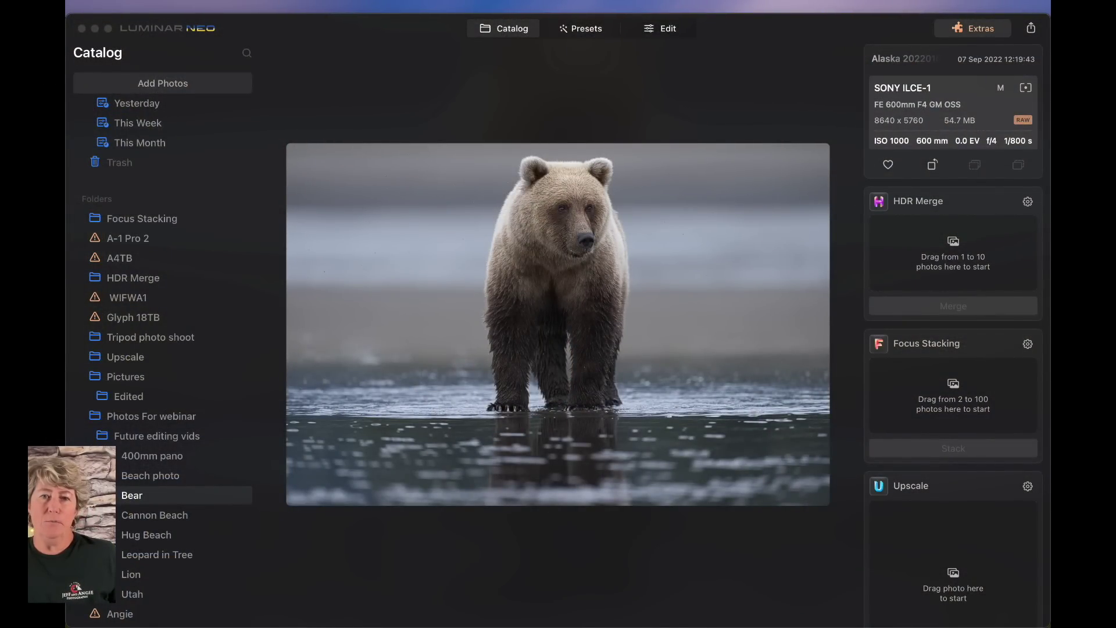
View the tighter-framed photo of the bear standing in the water from the catalog grid
{"action": "left_click", "coordinate": [509, 474]}
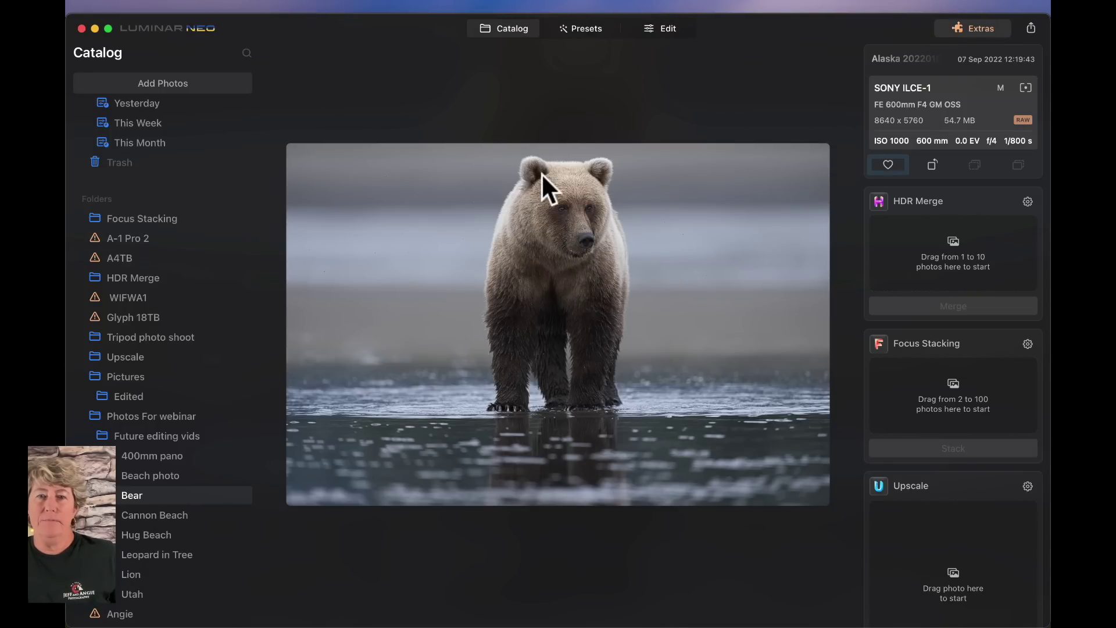
{"action": "left_click", "coordinate": [505, 32]}
{"action": "double_click", "coordinate": [685, 133]}
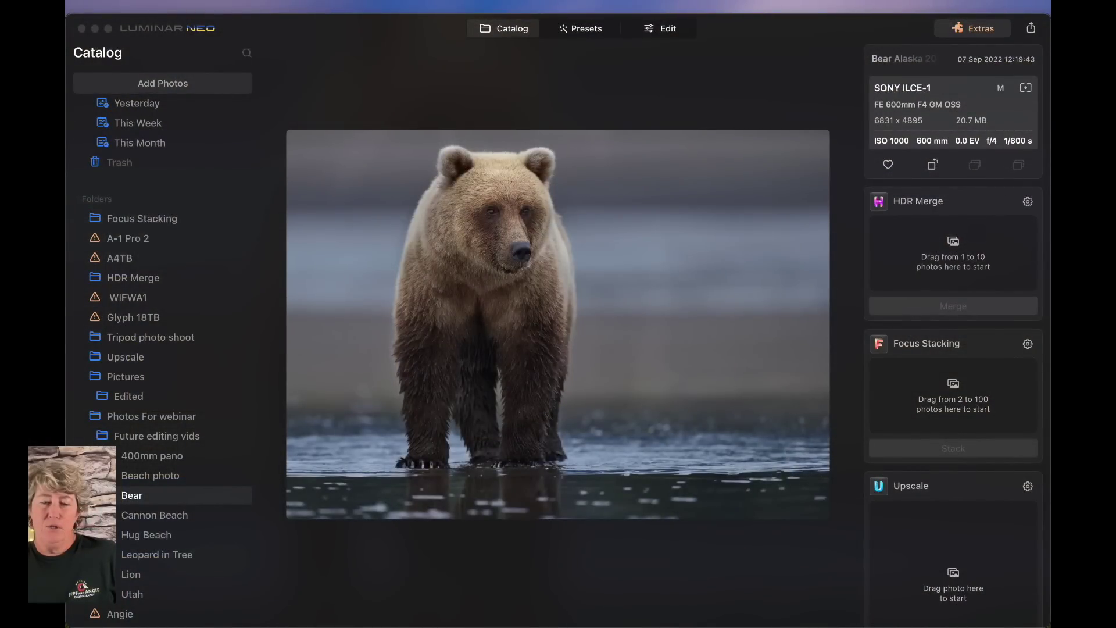
{"action": "left_click", "coordinate": [501, 505]}
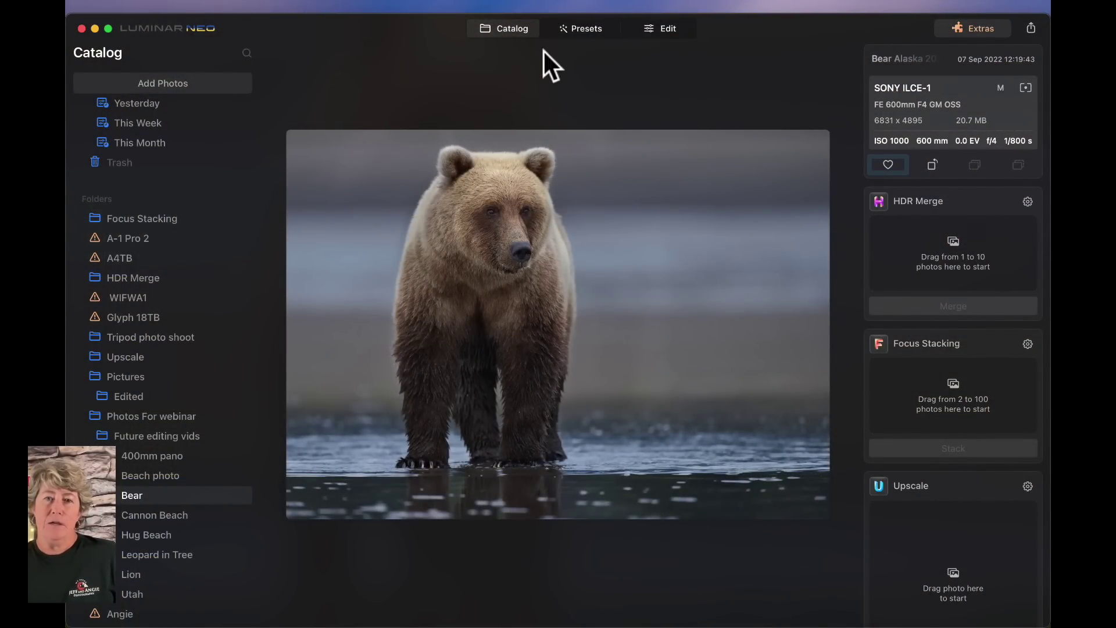
Open the original RAW bear photo from the Sep 2022 grid in the Edit module
{"action": "left_click", "coordinate": [508, 29]}
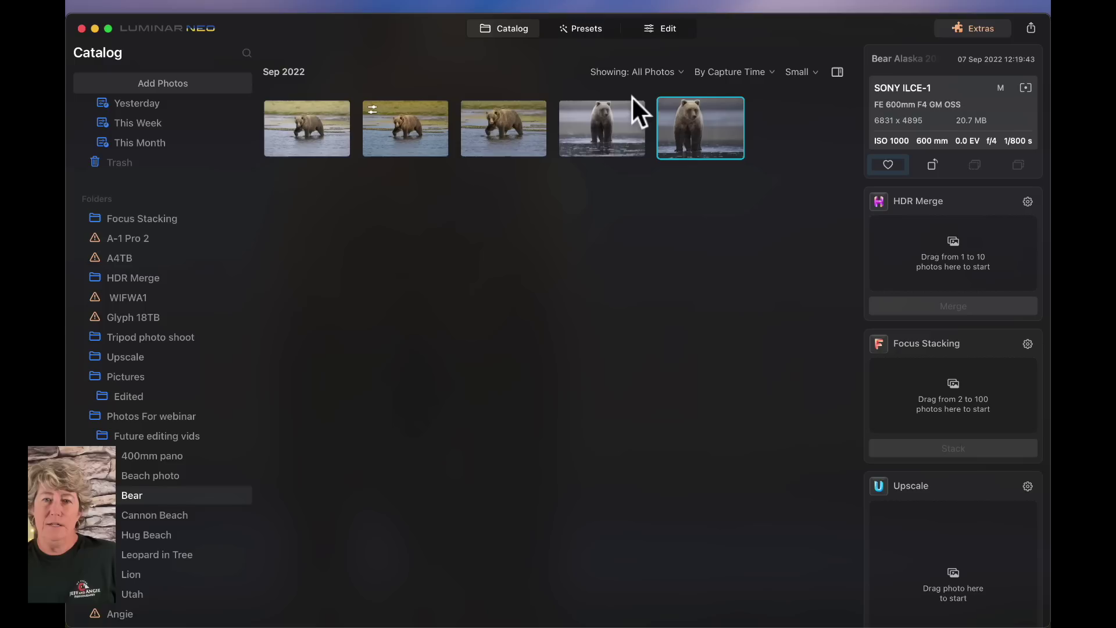
{"action": "left_click", "coordinate": [600, 124]}
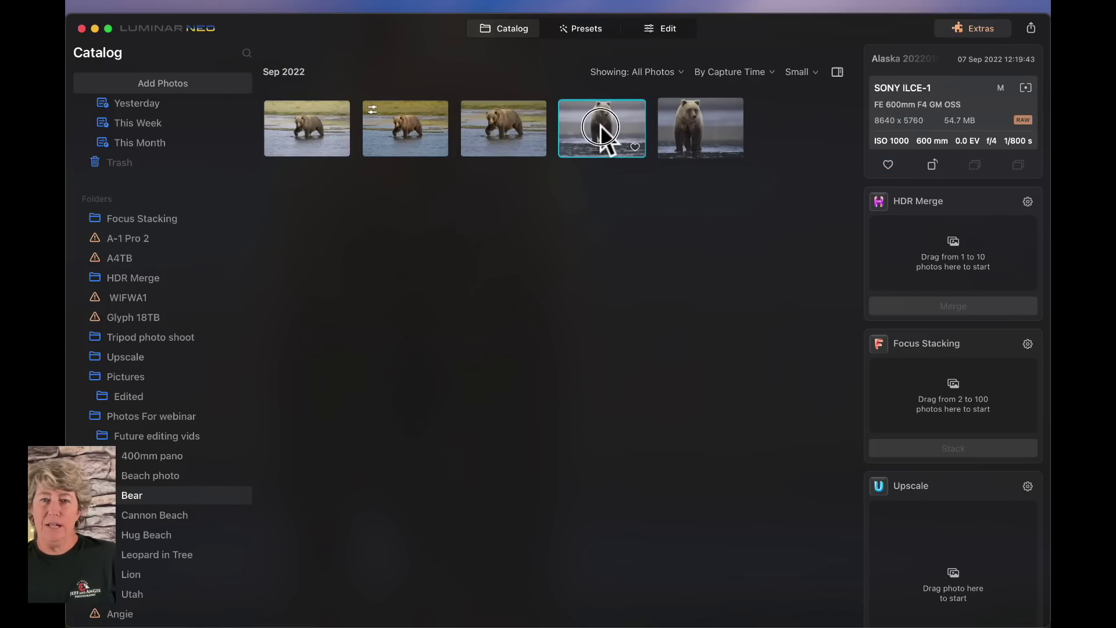
{"action": "double_click", "coordinate": [600, 123]}
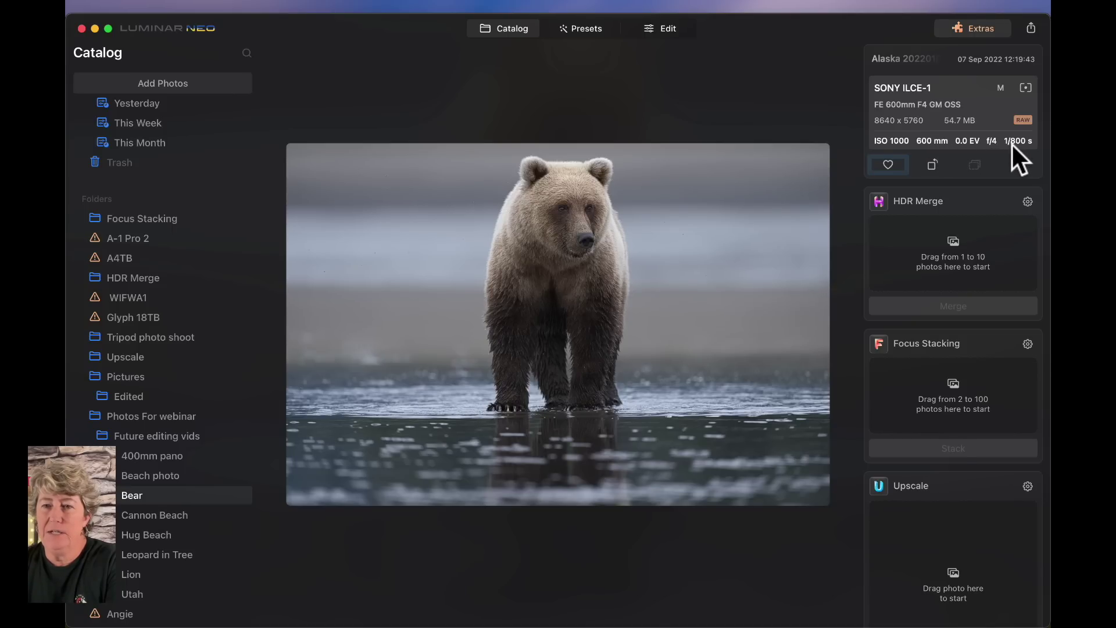
{"action": "left_click", "coordinate": [639, 26]}
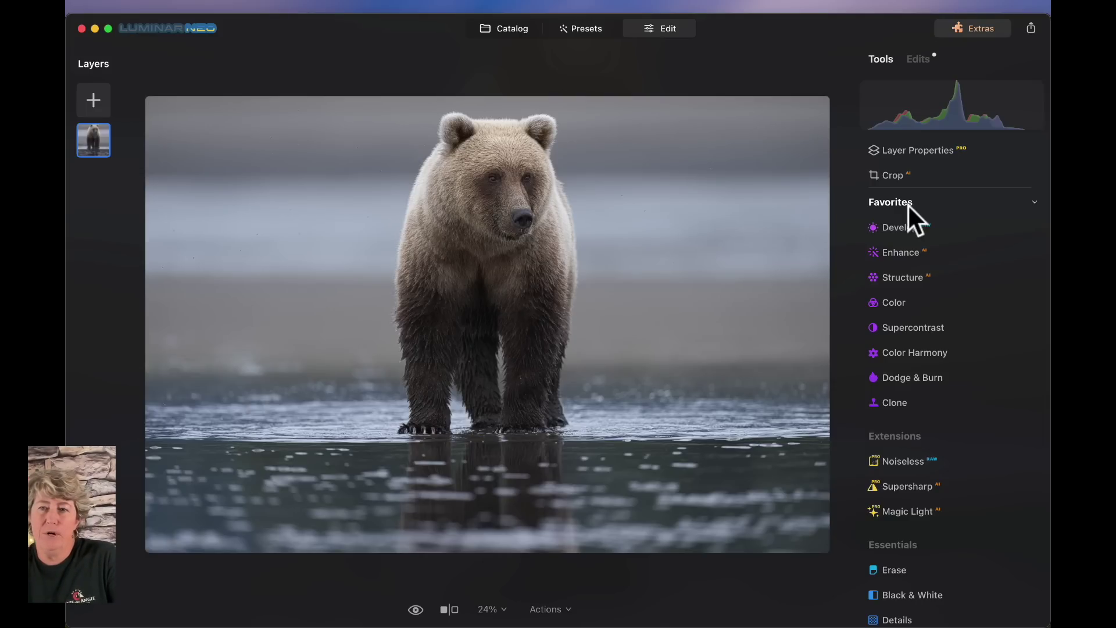
Crop the bear tighter at a Free ratio, extending into the water, keeping its original orientation
{"action": "left_click", "coordinate": [895, 174]}
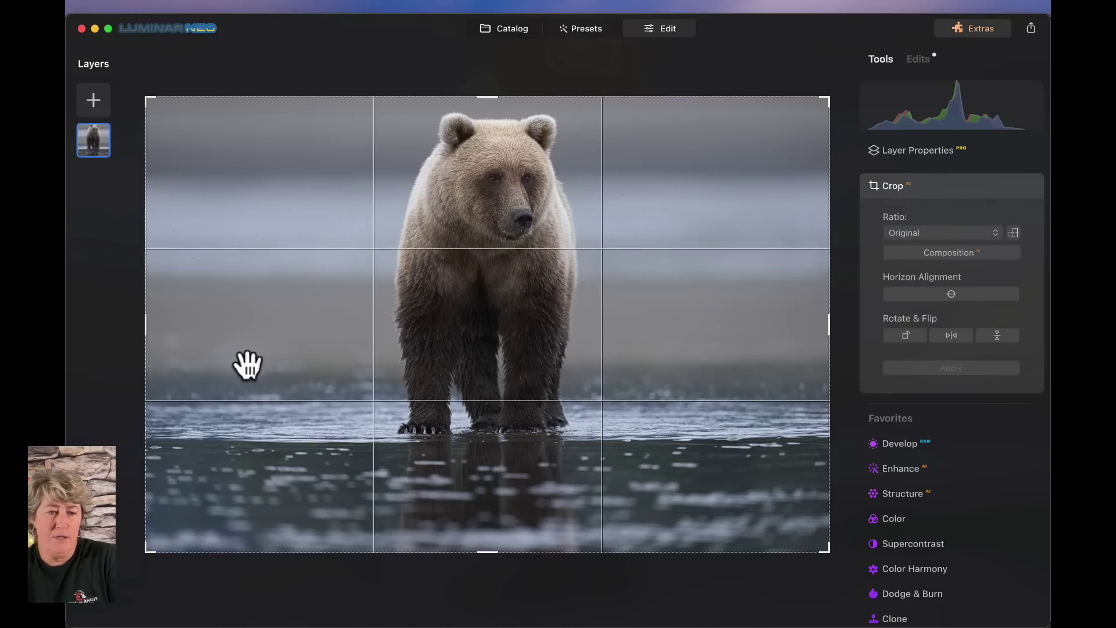
{"action": "left_click_drag", "start_coordinate": [146, 553], "coordinate": [273, 541]}
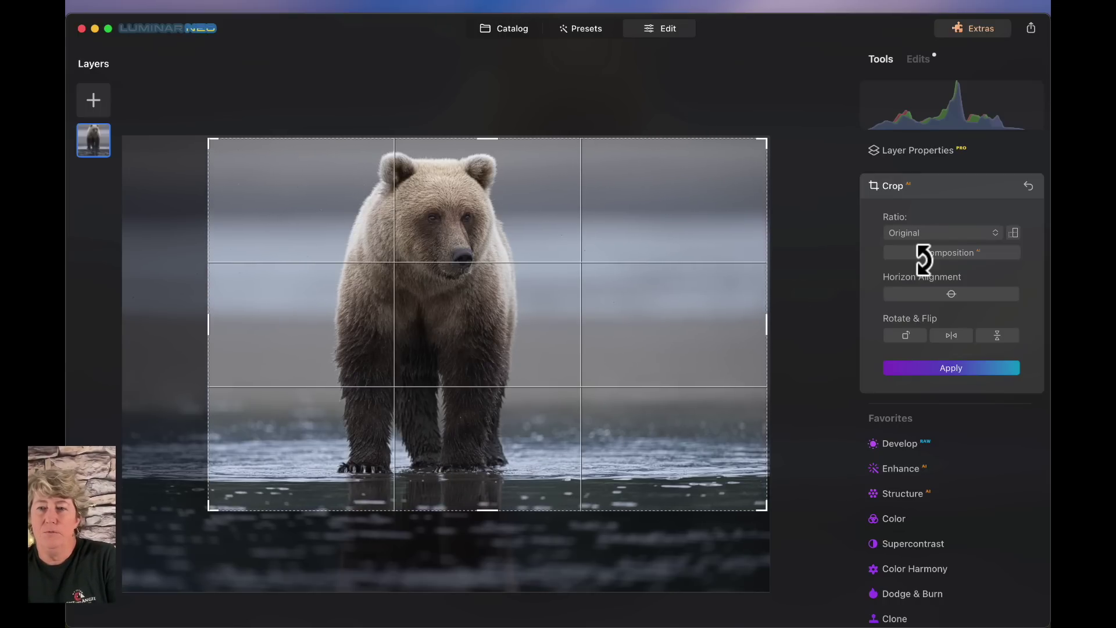
{"action": "left_click", "coordinate": [930, 232]}
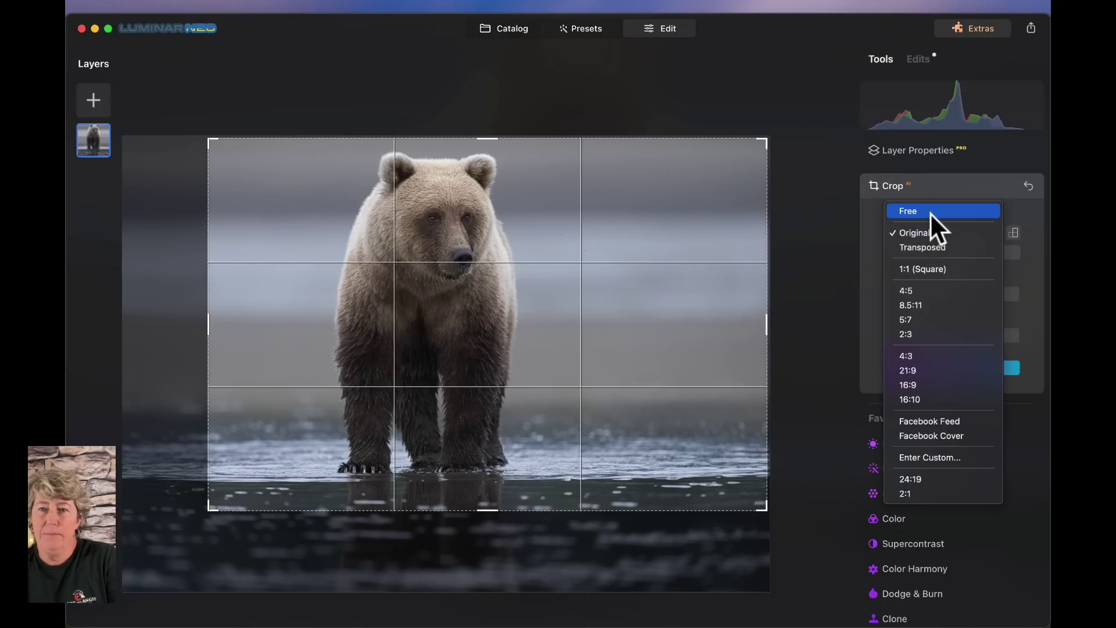
{"action": "left_click", "coordinate": [930, 211]}
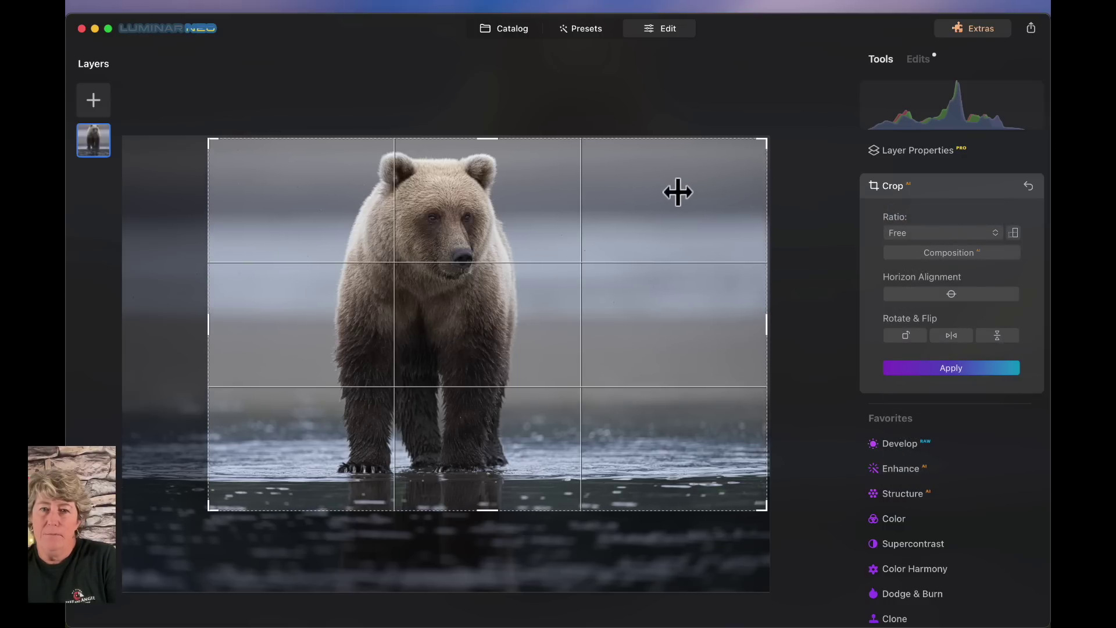
{"action": "left_click_drag", "start_coordinate": [489, 142], "coordinate": [494, 134]}
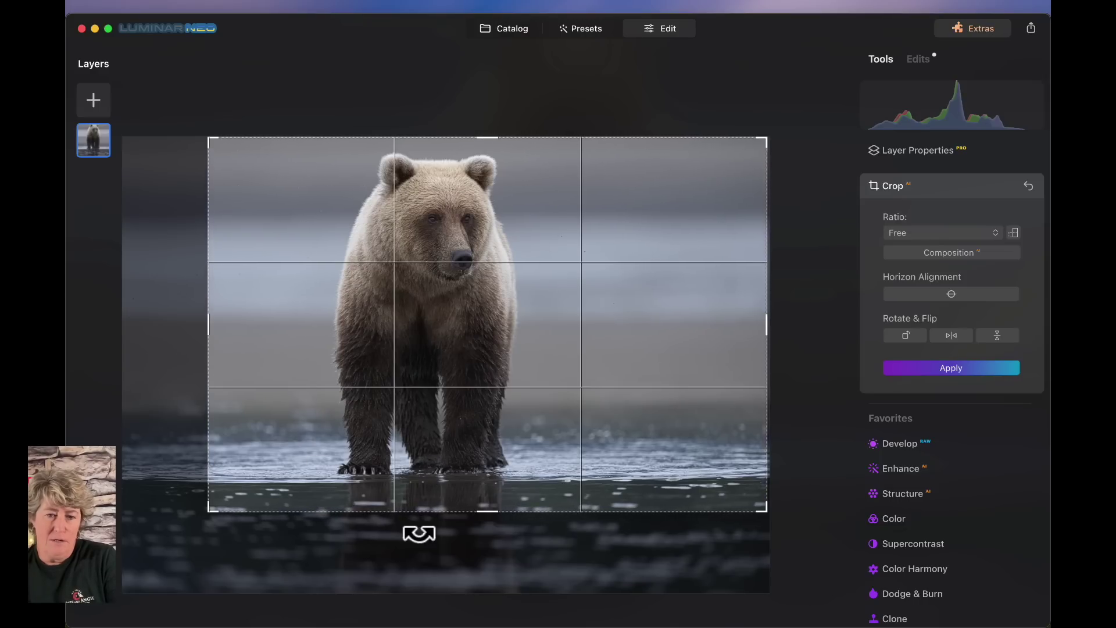
{"action": "left_click_drag", "start_coordinate": [490, 514], "coordinate": [489, 536]}
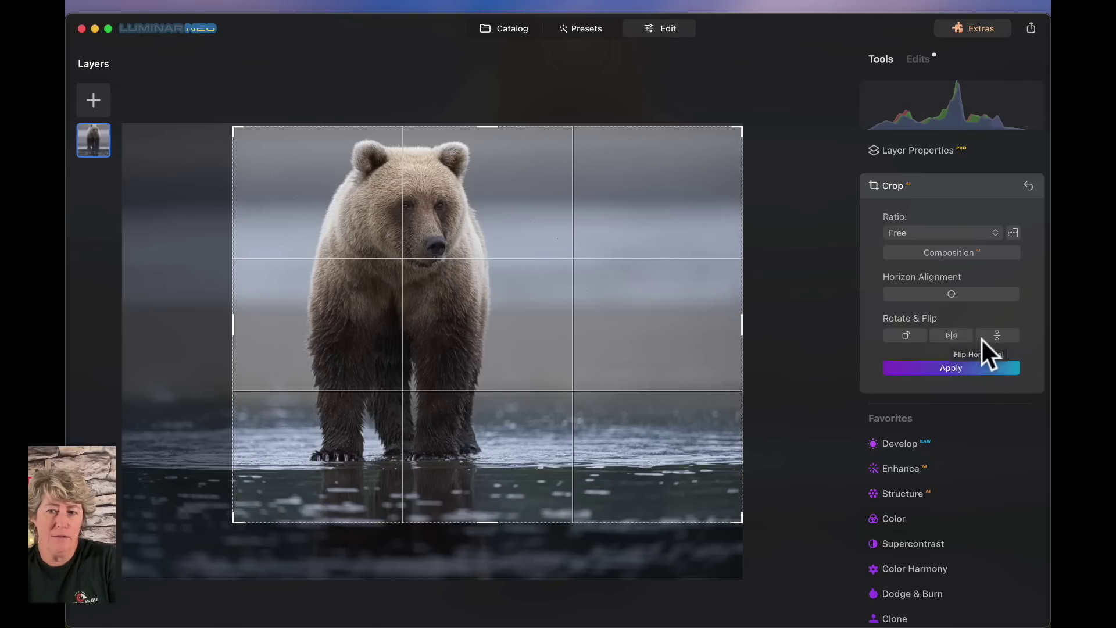
{"action": "left_click", "coordinate": [949, 335]}
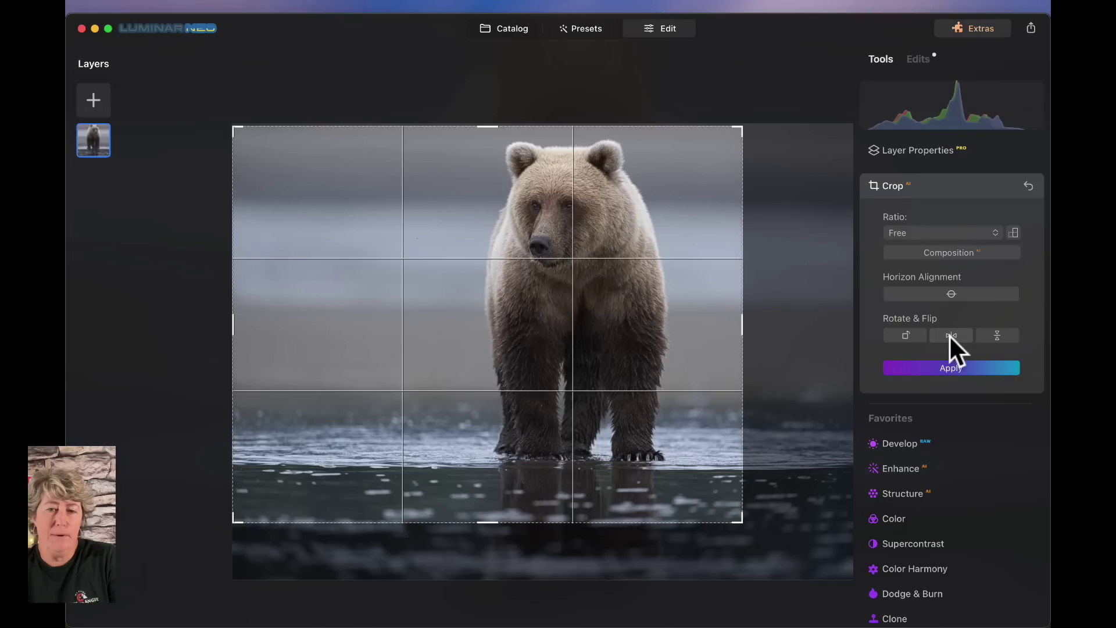
{"action": "left_click", "coordinate": [950, 335]}
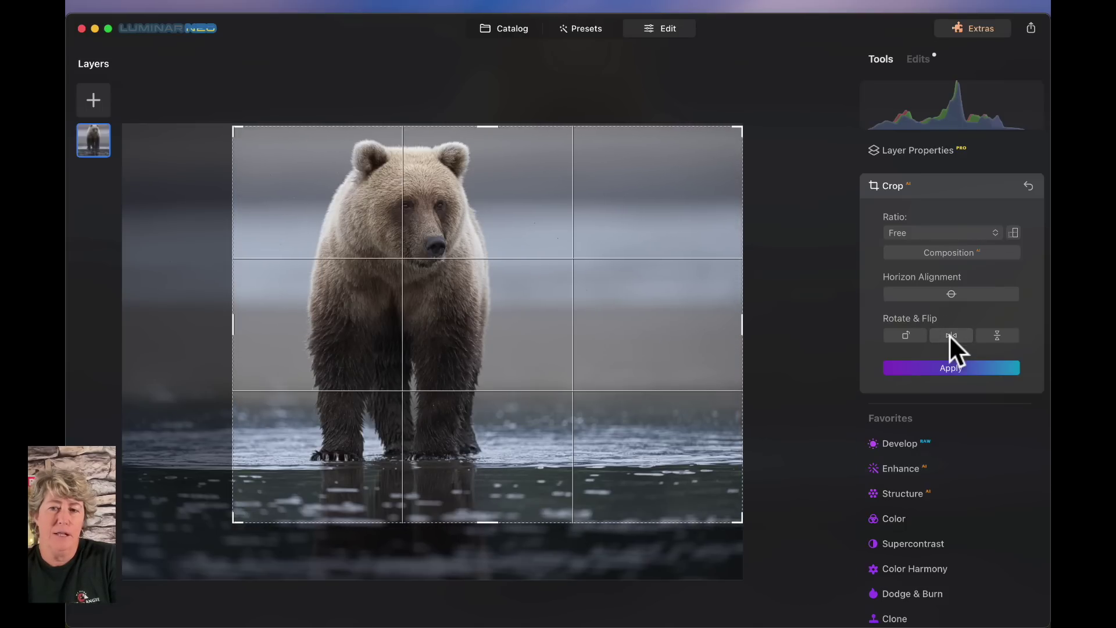
{"action": "left_click", "coordinate": [955, 366]}
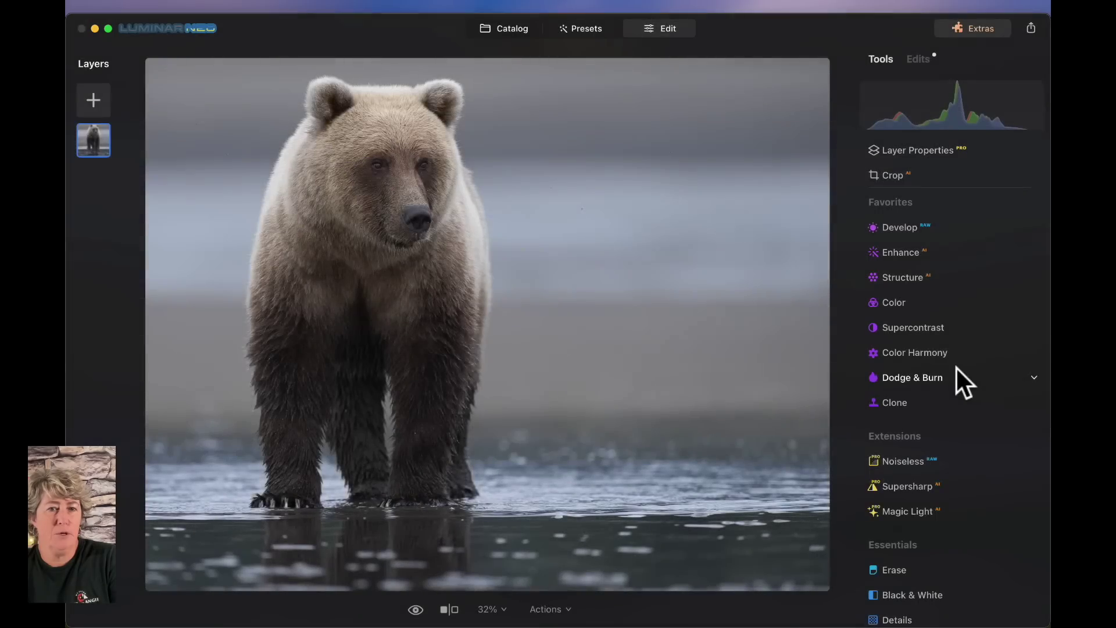
Switch the RAW camera profile to Adobe Standard in Develop
{"action": "left_click", "coordinate": [928, 228]}
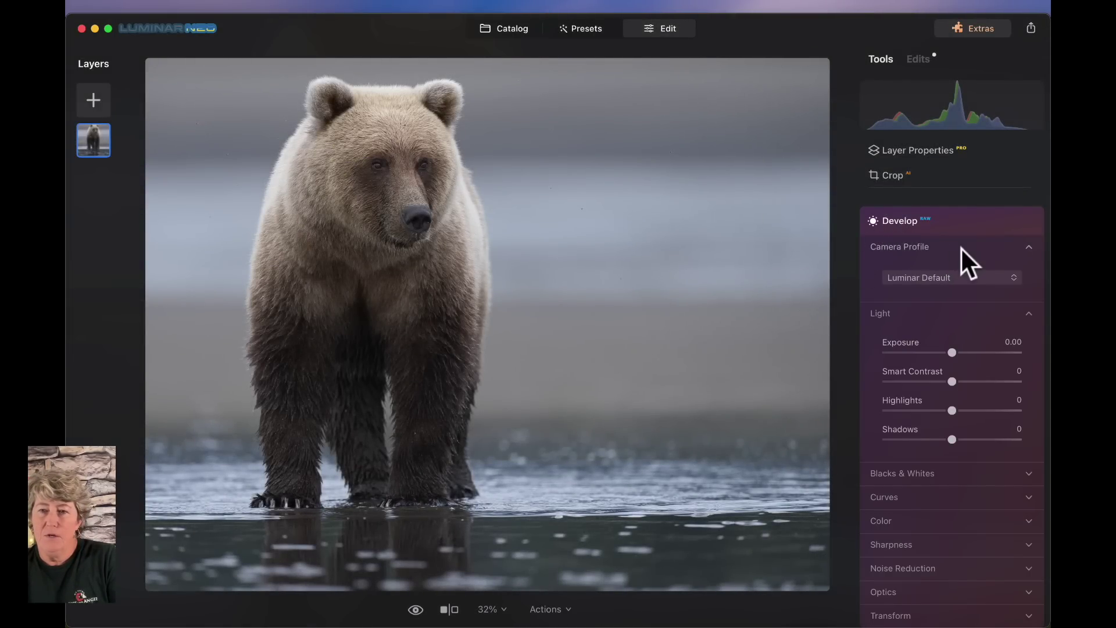
{"action": "left_click", "coordinate": [964, 277]}
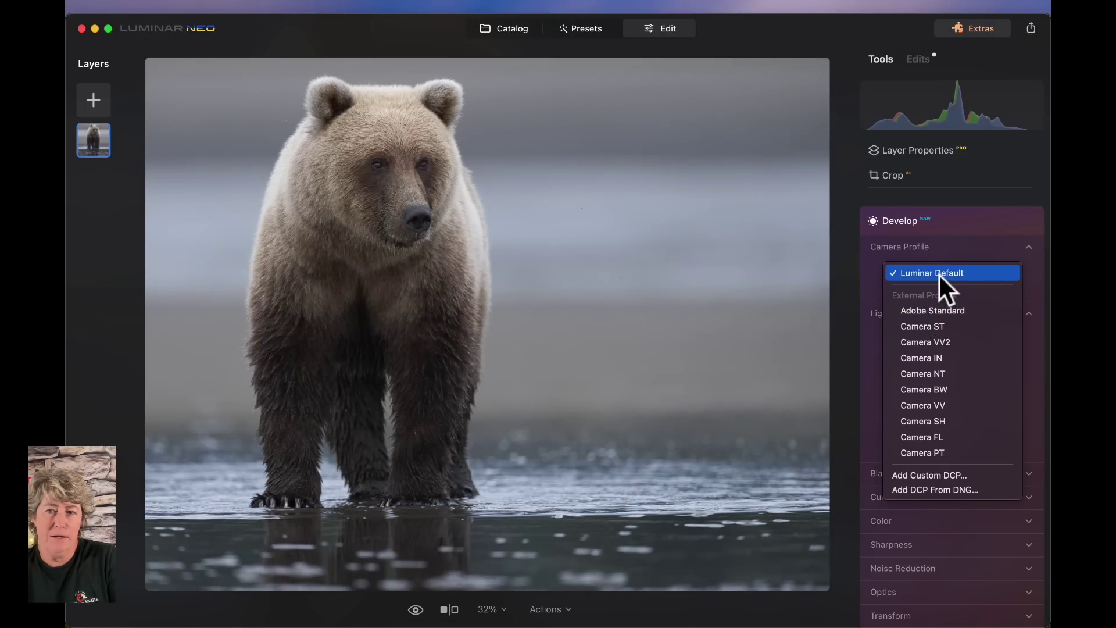
{"action": "left_click", "coordinate": [949, 310]}
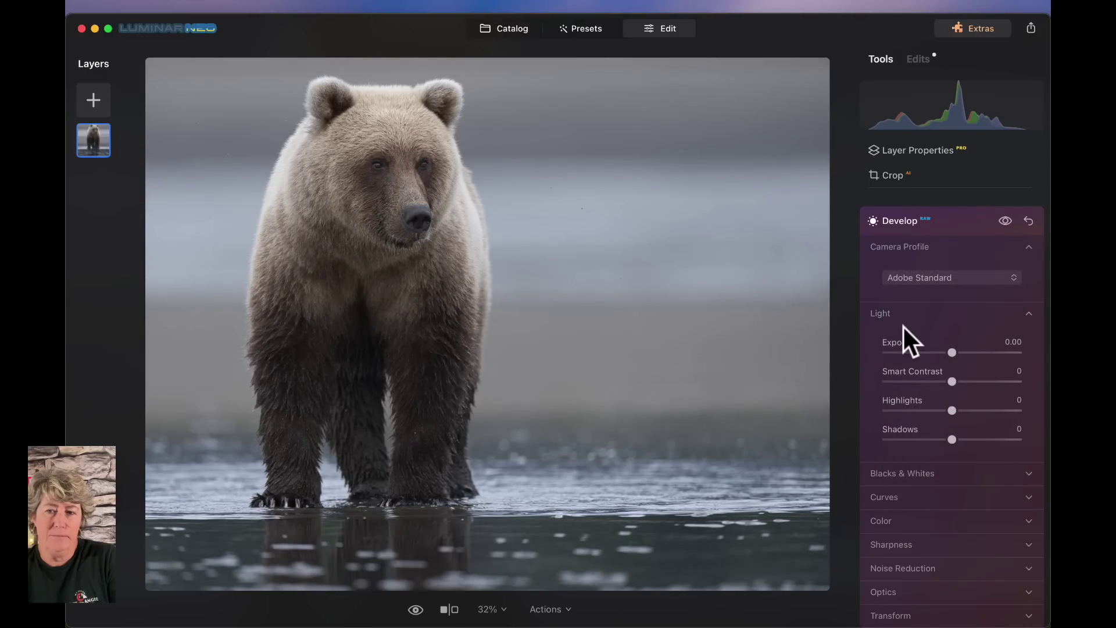
{"action": "scroll", "coordinate": [903, 325], "scroll_direction": "up", "scroll_amount": 1}
{"action": "scroll", "coordinate": [908, 326], "scroll_direction": "down", "scroll_amount": 2}
{"action": "scroll", "coordinate": [908, 326], "scroll_direction": "down", "scroll_amount": 3}
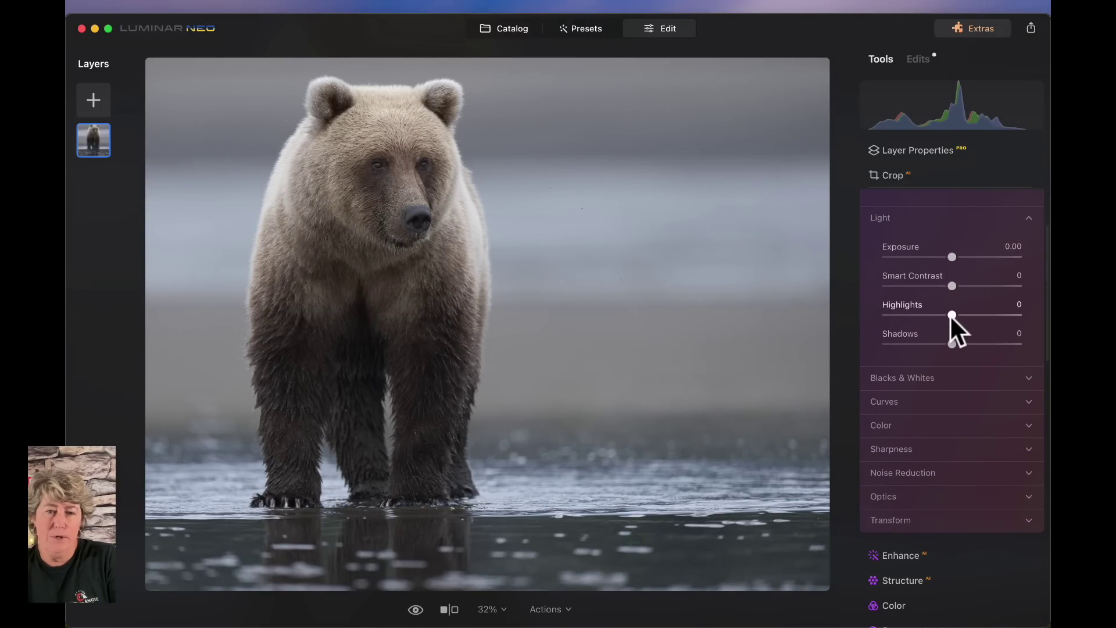
Set Highlights to -40 and Shadows to 27, then compare with the edits off and on
{"action": "left_click_drag", "start_coordinate": [951, 317], "coordinate": [929, 317]}
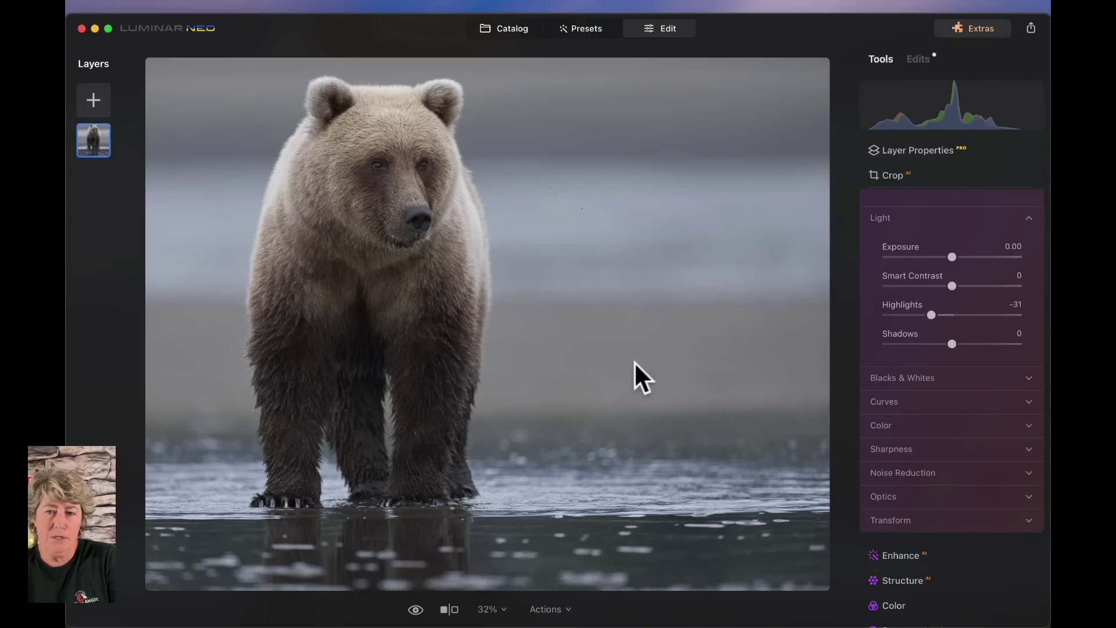
{"action": "left_click", "coordinate": [952, 343]}
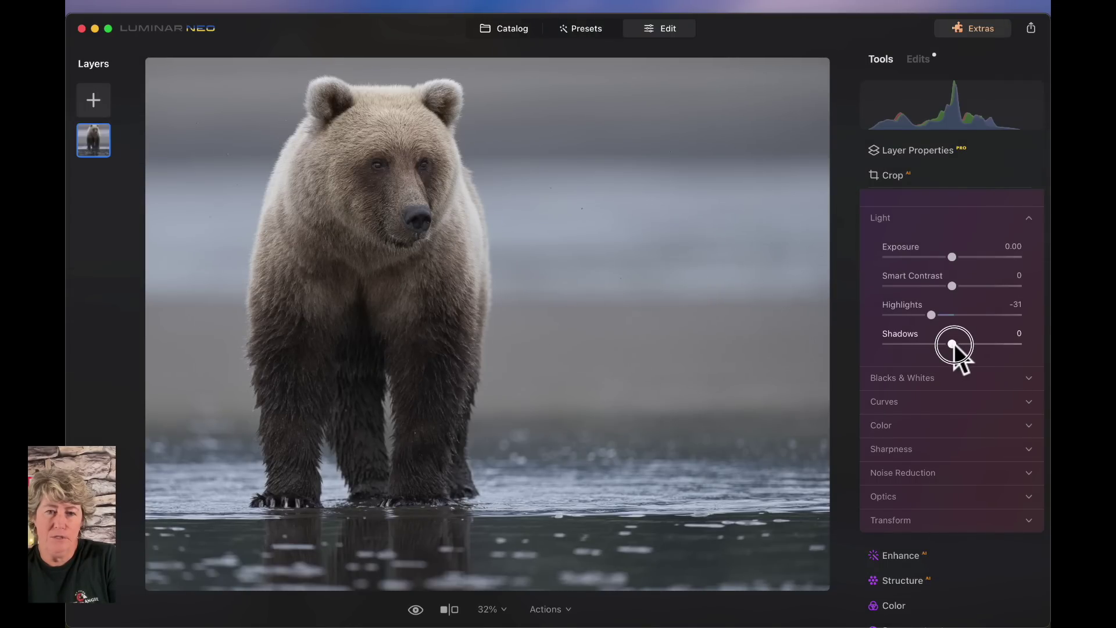
{"action": "left_click_drag", "start_coordinate": [953, 344], "coordinate": [973, 346]}
{"action": "scroll", "coordinate": [964, 337], "scroll_direction": "down", "scroll_amount": 2}
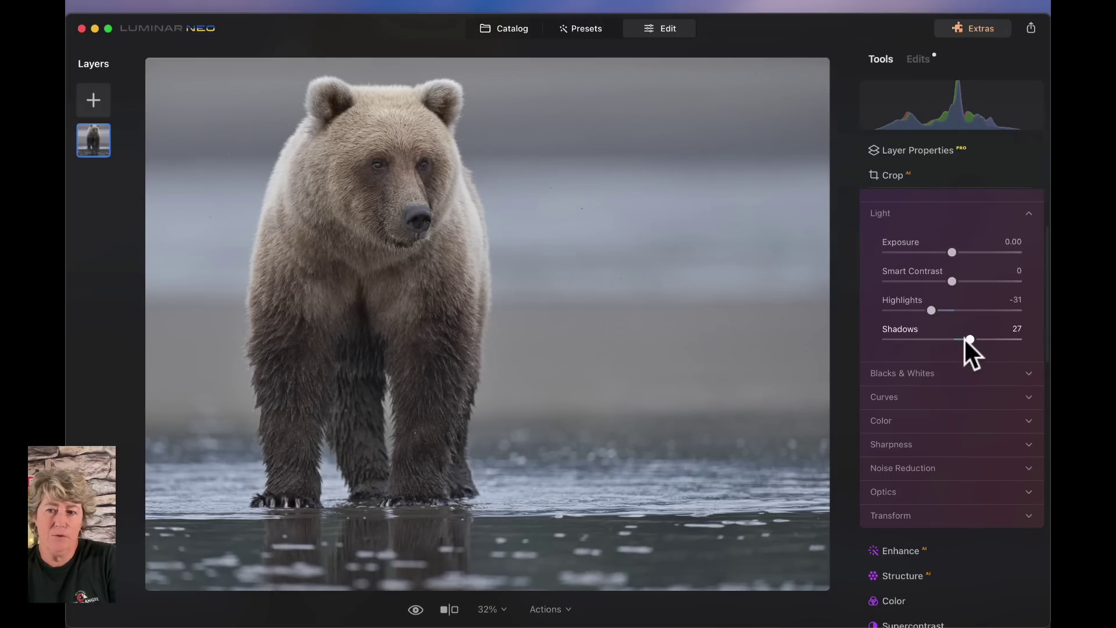
{"action": "scroll", "coordinate": [930, 293], "scroll_direction": "up", "scroll_amount": 1}
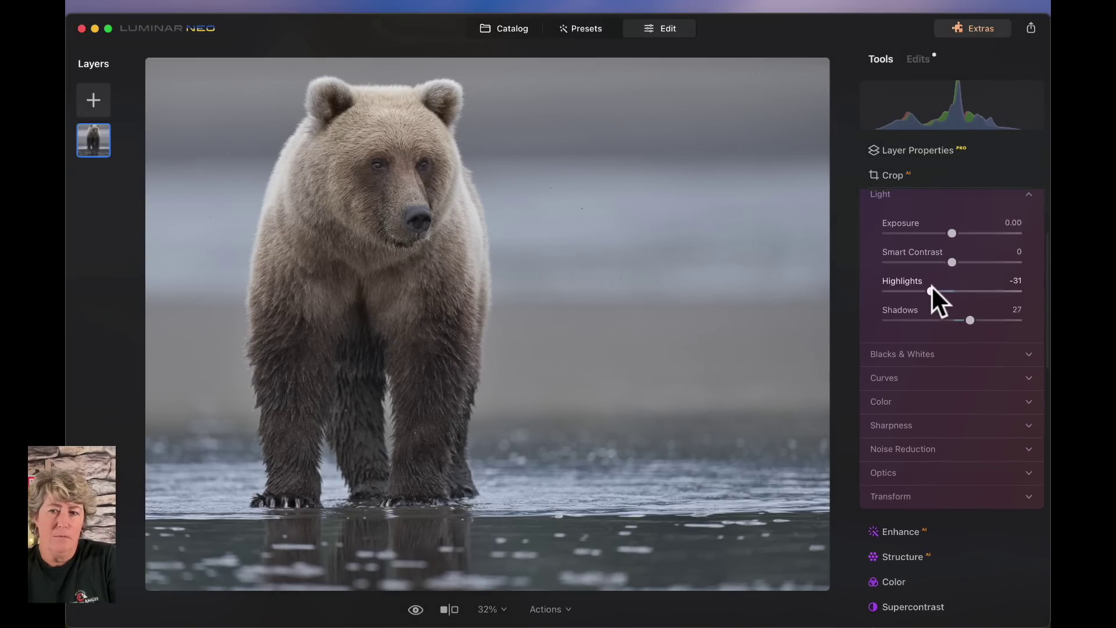
{"action": "left_click_drag", "start_coordinate": [930, 291], "coordinate": [926, 291]}
{"action": "scroll", "coordinate": [982, 227], "scroll_direction": "up", "scroll_amount": 5}
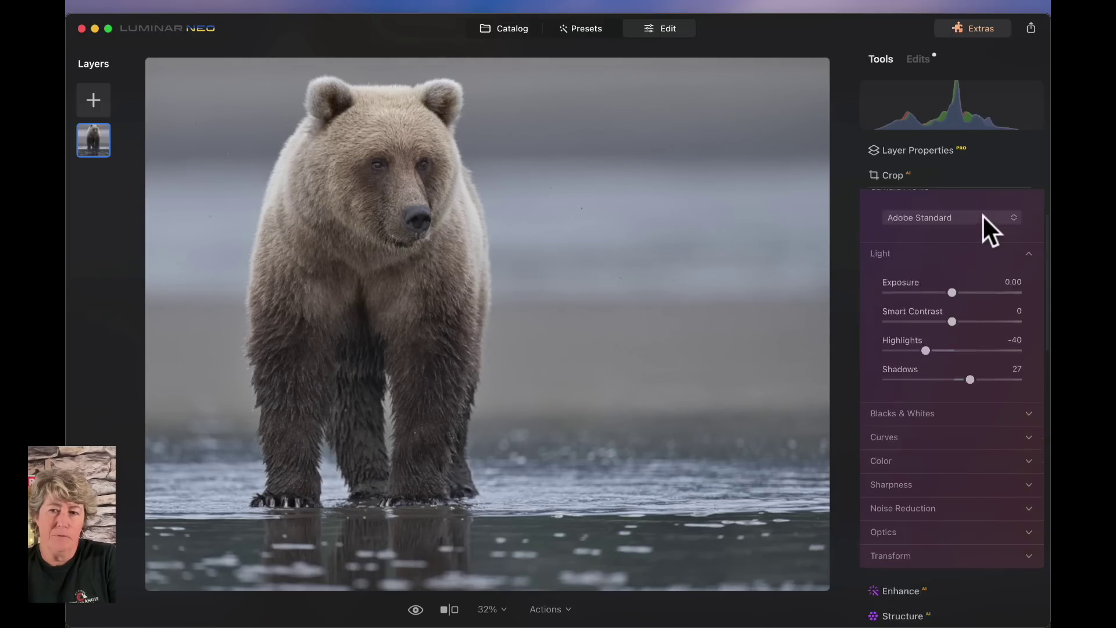
{"action": "left_click", "coordinate": [1004, 239]}
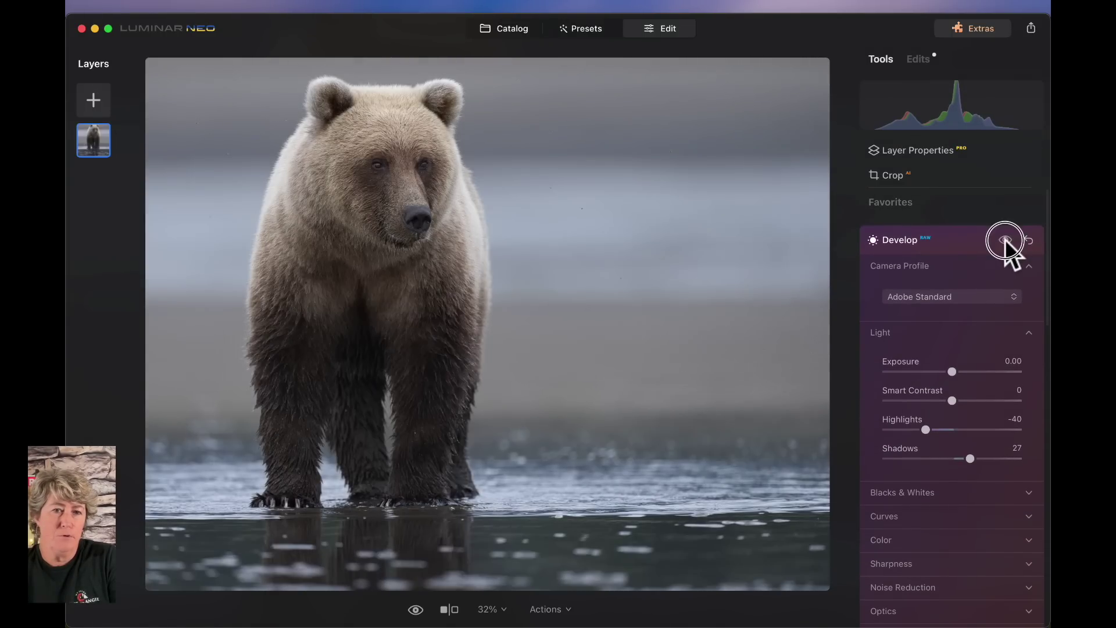
{"action": "left_click", "coordinate": [1005, 239]}
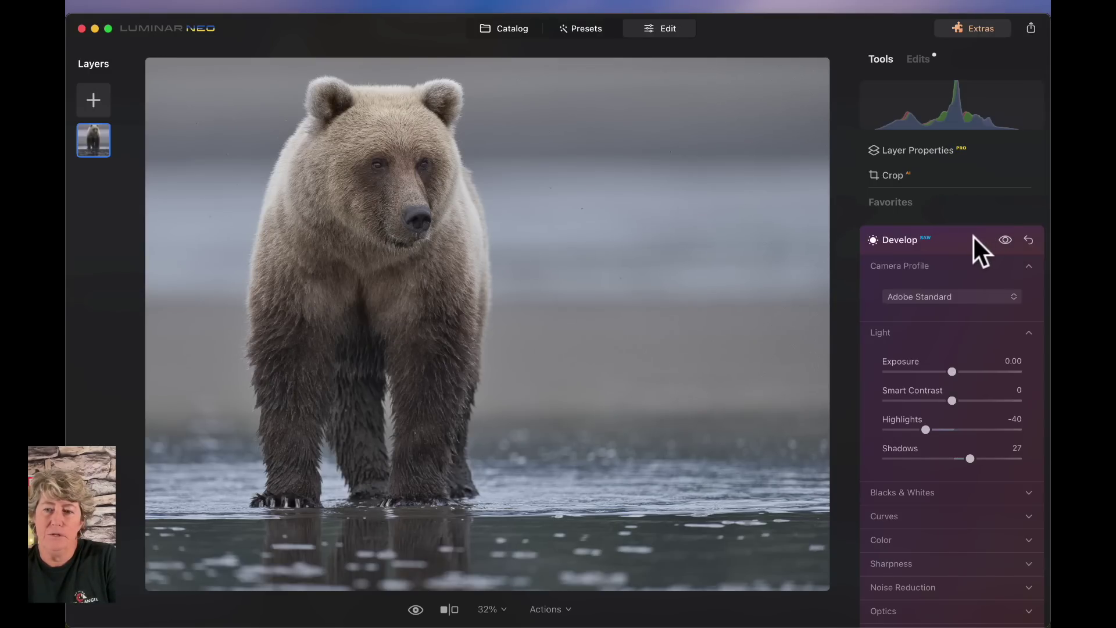
{"action": "scroll", "coordinate": [939, 305], "scroll_direction": "down", "scroll_amount": 3}
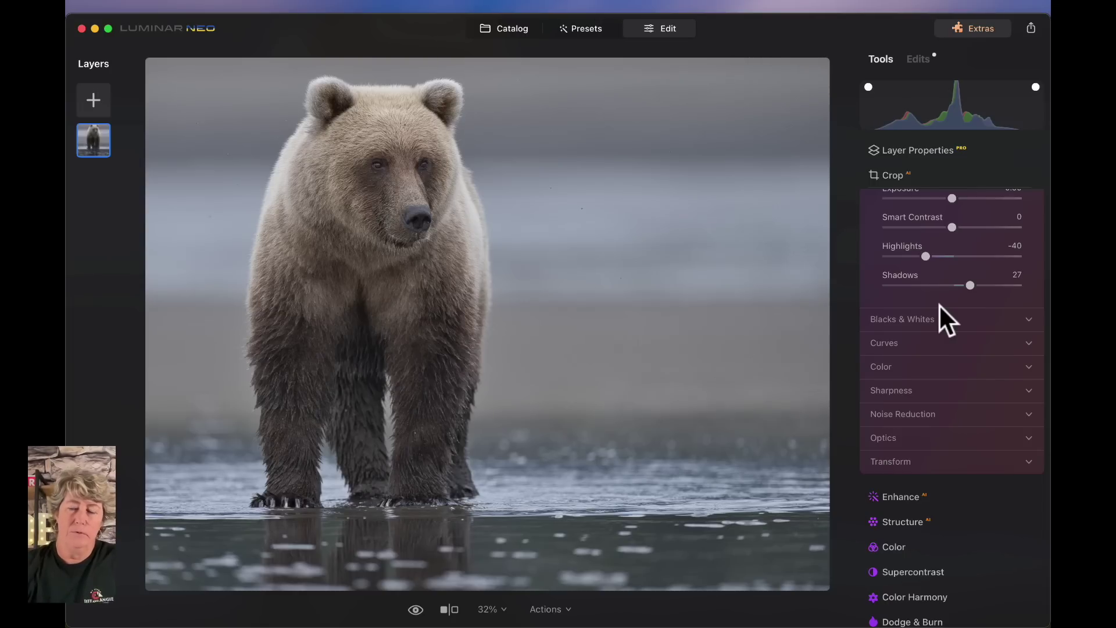
Set Blacks to -34 and Whites to 27, then collapse the Blacks & Whites section
{"action": "left_click", "coordinate": [942, 318]}
{"action": "scroll", "coordinate": [941, 318], "scroll_direction": "up", "scroll_amount": 2}
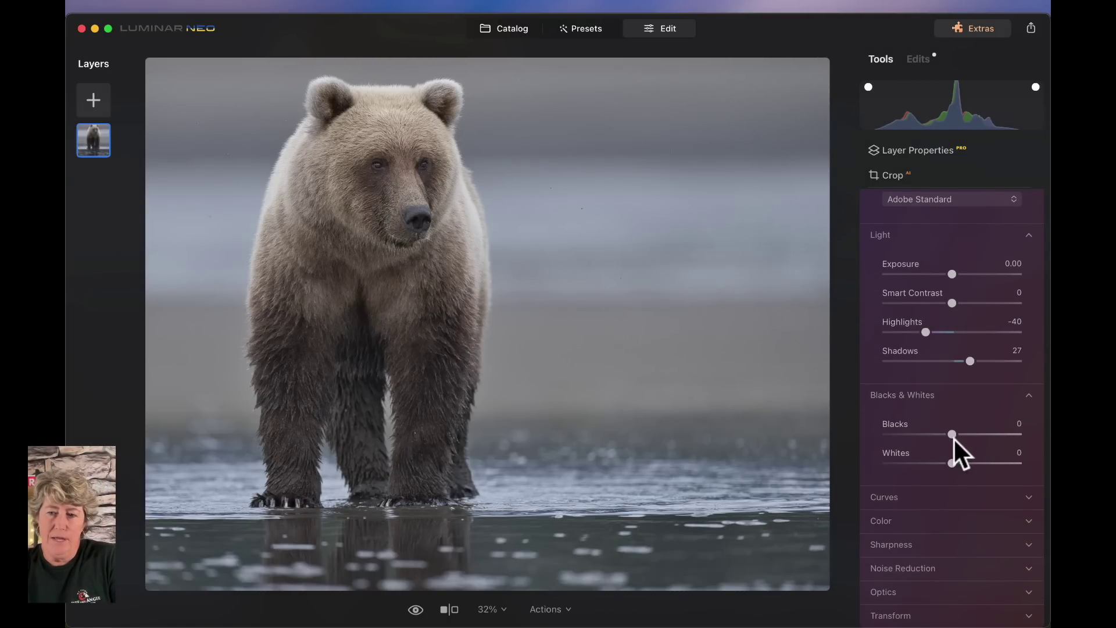
{"action": "mouse_move", "coordinate": [953, 436]}
{"action": "left_mouse_down"}
{"action": "mouse_move", "coordinate": [866, 429]}
{"action": "mouse_move", "coordinate": [930, 433]}
{"action": "left_mouse_up"}
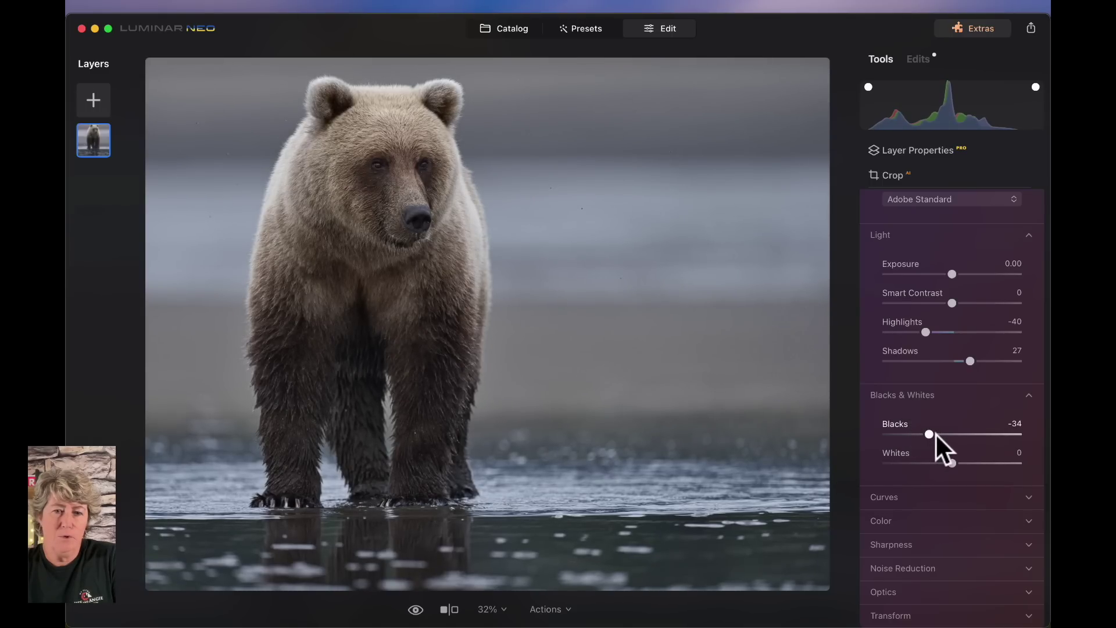
{"action": "left_click", "coordinate": [952, 464]}
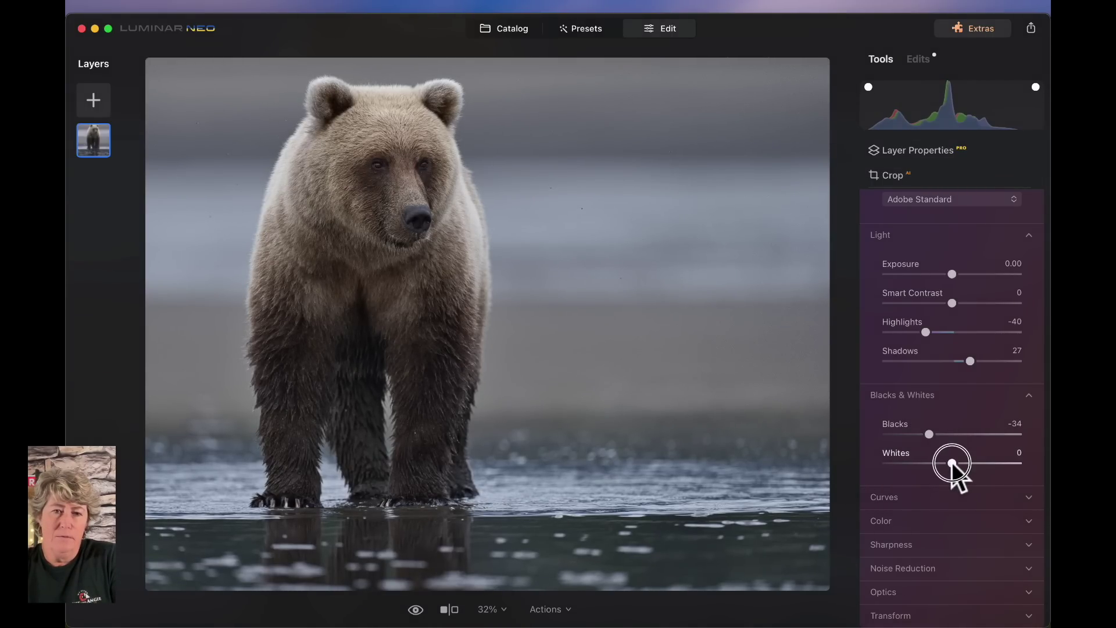
{"action": "mouse_move", "coordinate": [952, 464]}
{"action": "left_mouse_down"}
{"action": "mouse_move", "coordinate": [1000, 463]}
{"action": "mouse_move", "coordinate": [1029, 477]}
{"action": "mouse_move", "coordinate": [1026, 488]}
{"action": "mouse_move", "coordinate": [942, 473]}
{"action": "mouse_move", "coordinate": [1043, 491]}
{"action": "mouse_move", "coordinate": [971, 471]}
{"action": "left_mouse_up"}
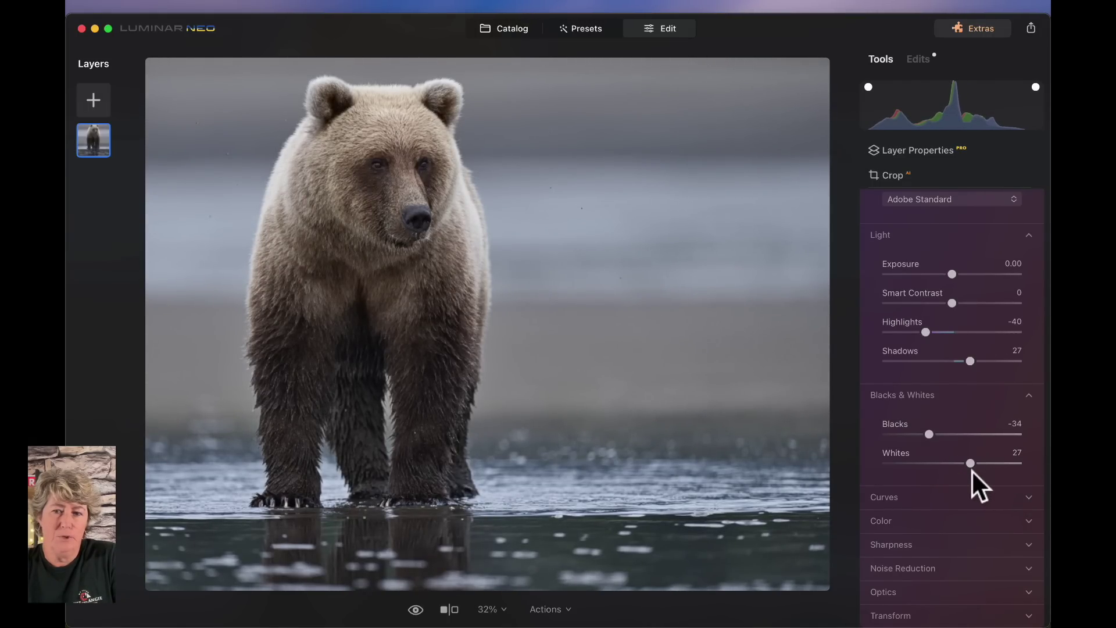
{"action": "left_click", "coordinate": [924, 391]}
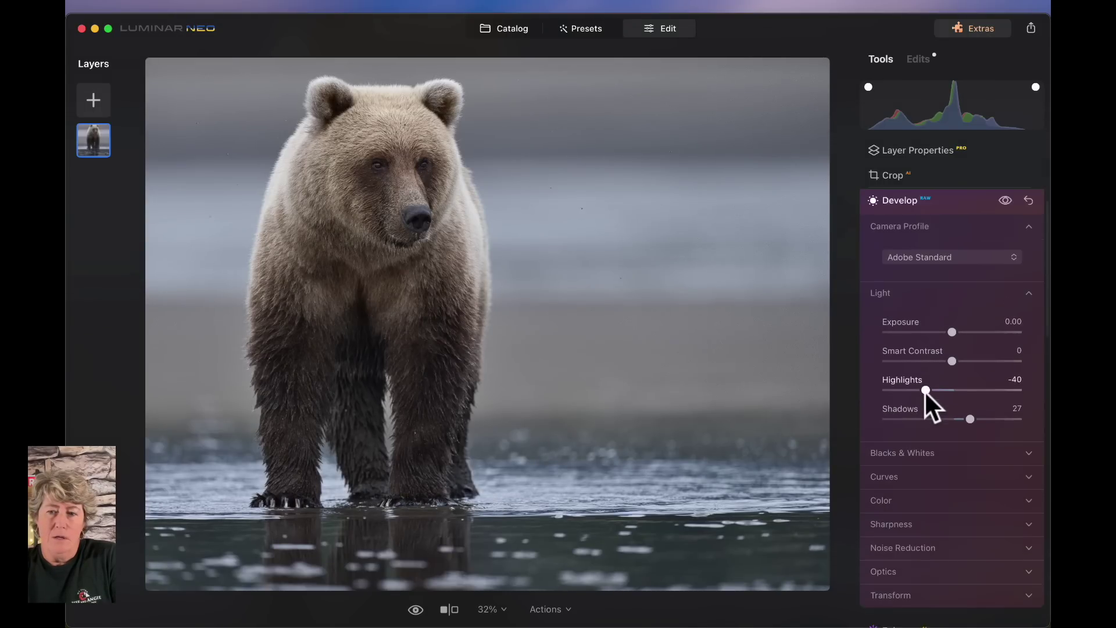
{"action": "scroll", "coordinate": [922, 440], "scroll_direction": "down", "scroll_amount": 3}
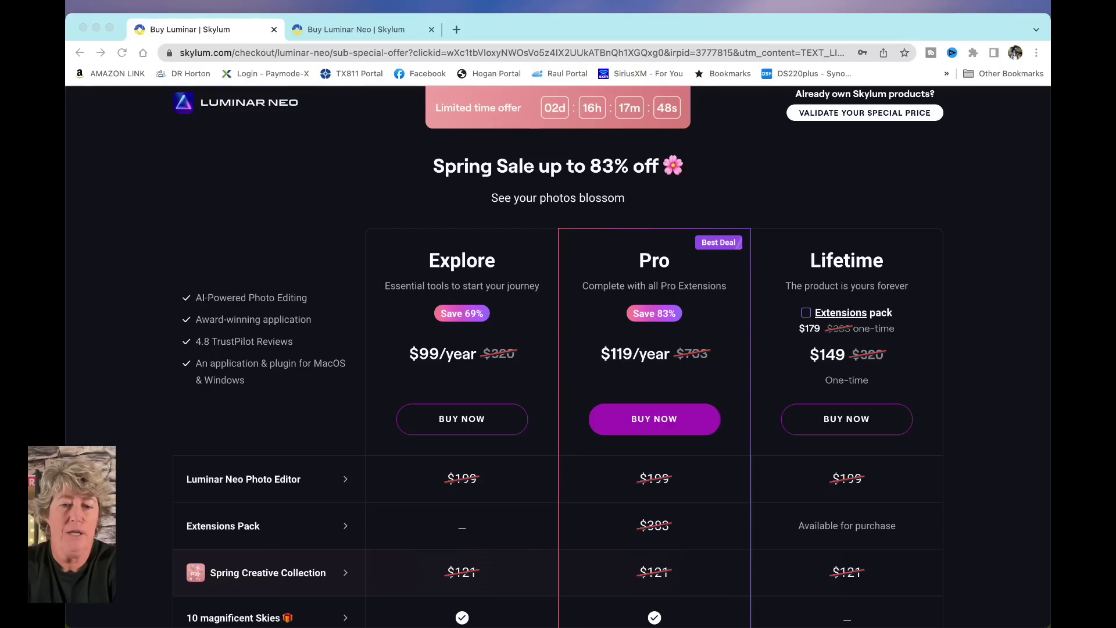
Switch to the Spring Creative Collection offer page in the browser
{"action": "left_click", "coordinate": [393, 27]}
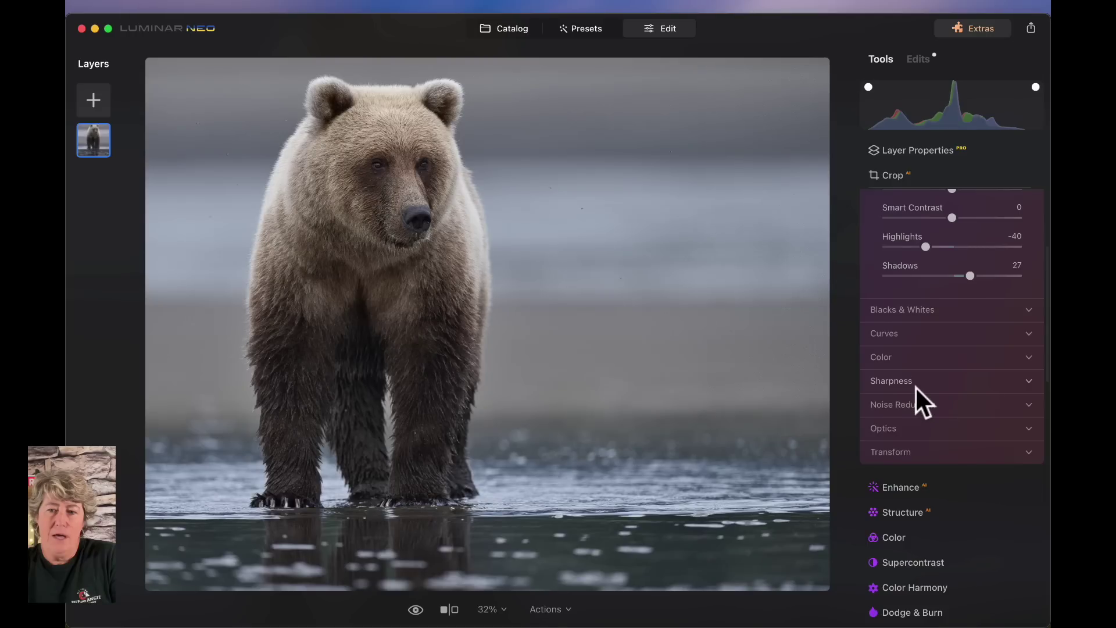
Enable Auto Distortion Corrections, Auto Fix Chromatic Aberrations and Auto Defringe, then collapse Optics
{"action": "scroll", "coordinate": [915, 386], "scroll_direction": "down", "scroll_amount": 2}
{"action": "left_click", "coordinate": [905, 403]}
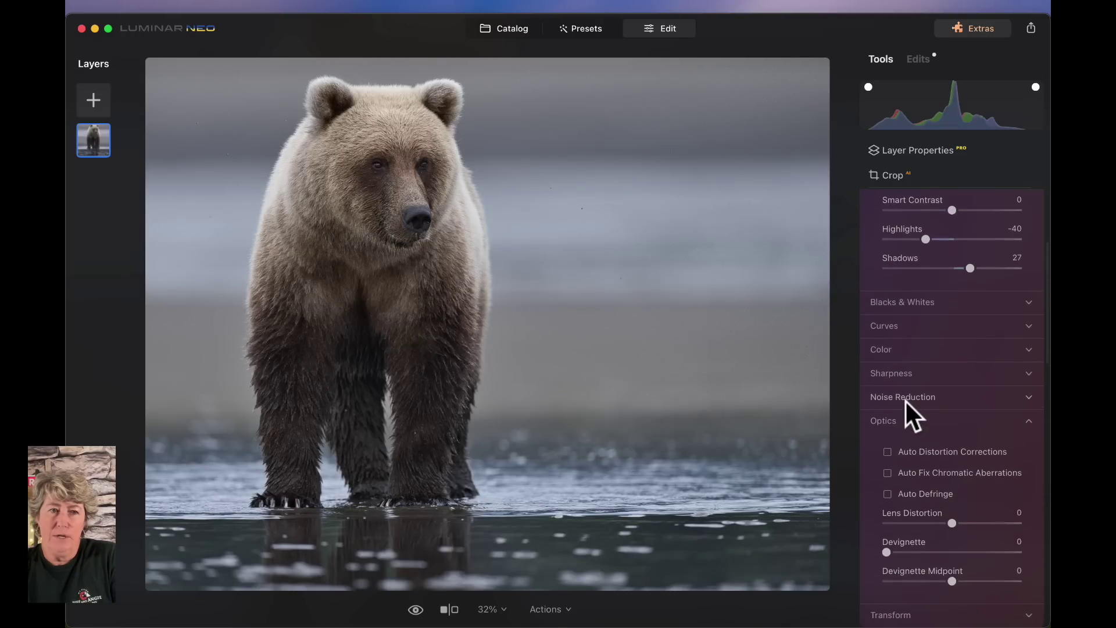
{"action": "left_click", "coordinate": [888, 453]}
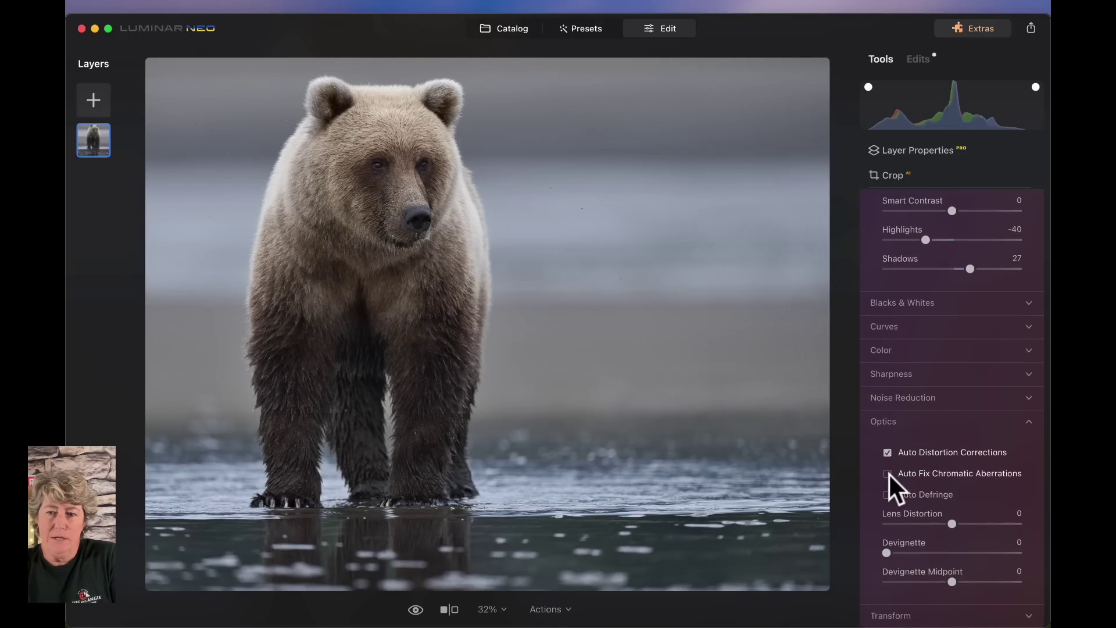
{"action": "left_click", "coordinate": [888, 473]}
{"action": "left_click", "coordinate": [887, 494]}
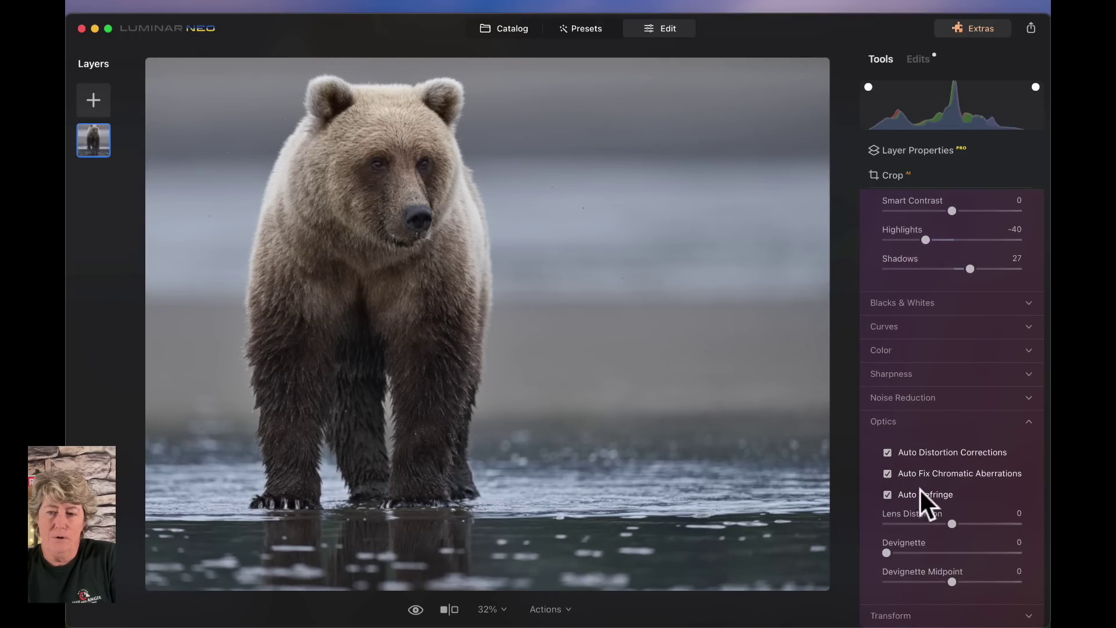
{"action": "scroll", "coordinate": [920, 489], "scroll_direction": "down", "scroll_amount": 1}
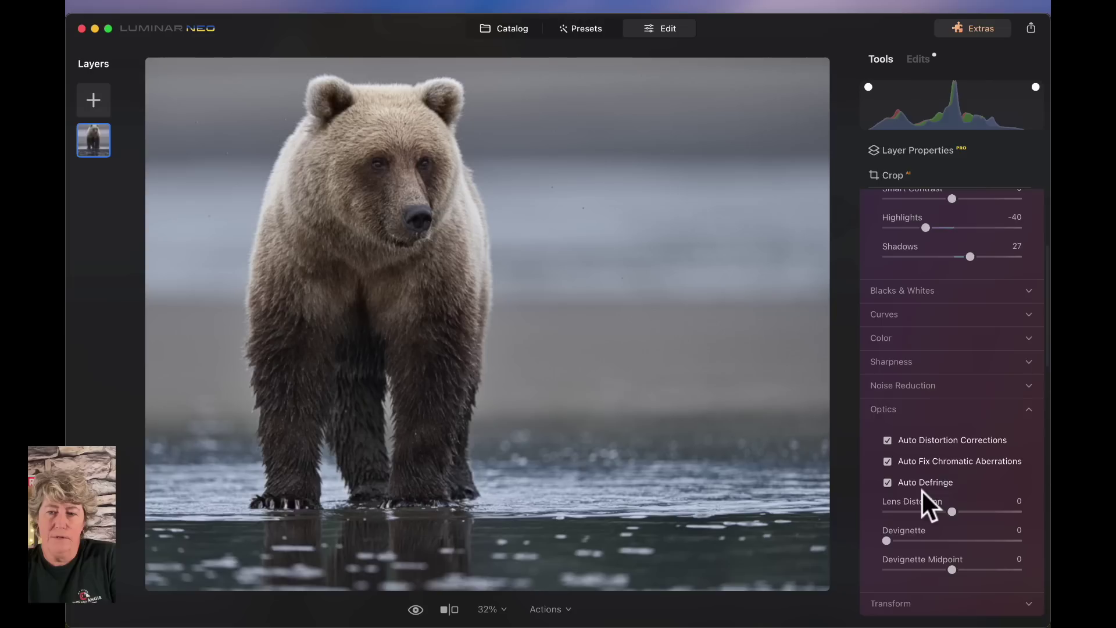
{"action": "left_click", "coordinate": [895, 401]}
{"action": "scroll", "coordinate": [906, 360], "scroll_direction": "up", "scroll_amount": 4}
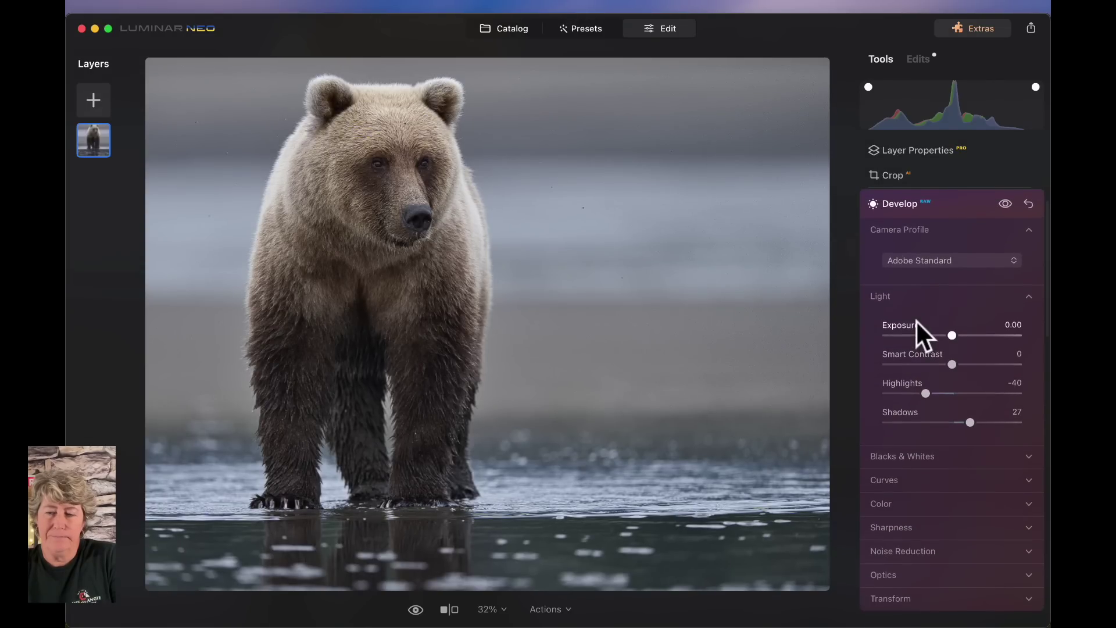
Raise Sharpen to 15 while checking the bear's face at 100%, then collapse Light and Develop
{"action": "left_click", "coordinate": [911, 528]}
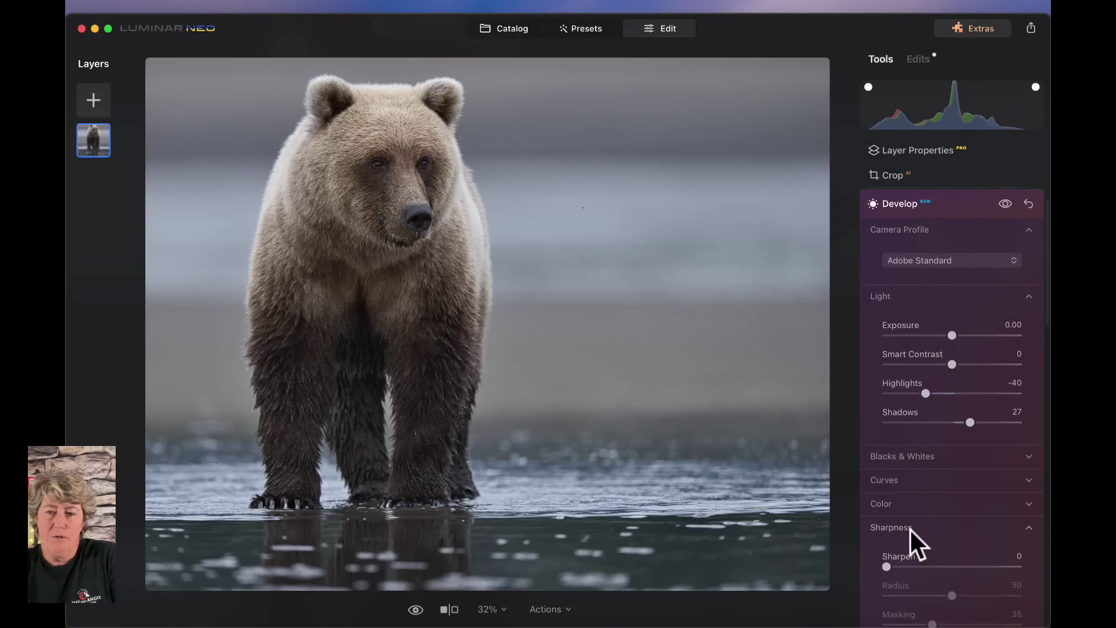
{"action": "double_click", "coordinate": [400, 161]}
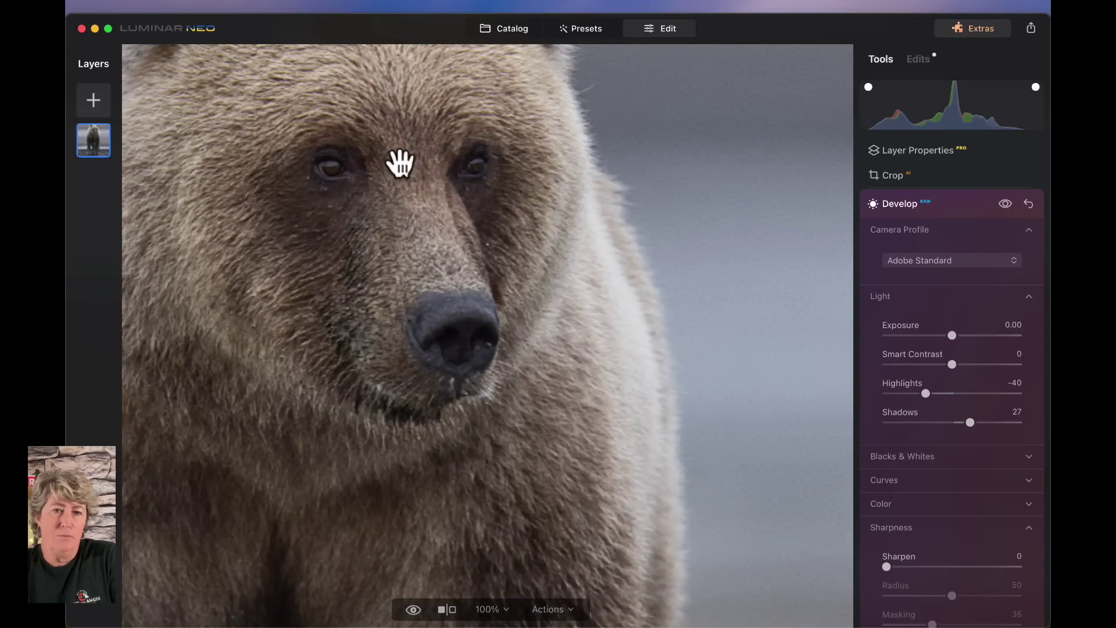
{"action": "scroll", "coordinate": [398, 194], "scroll_direction": "up", "scroll_amount": 5}
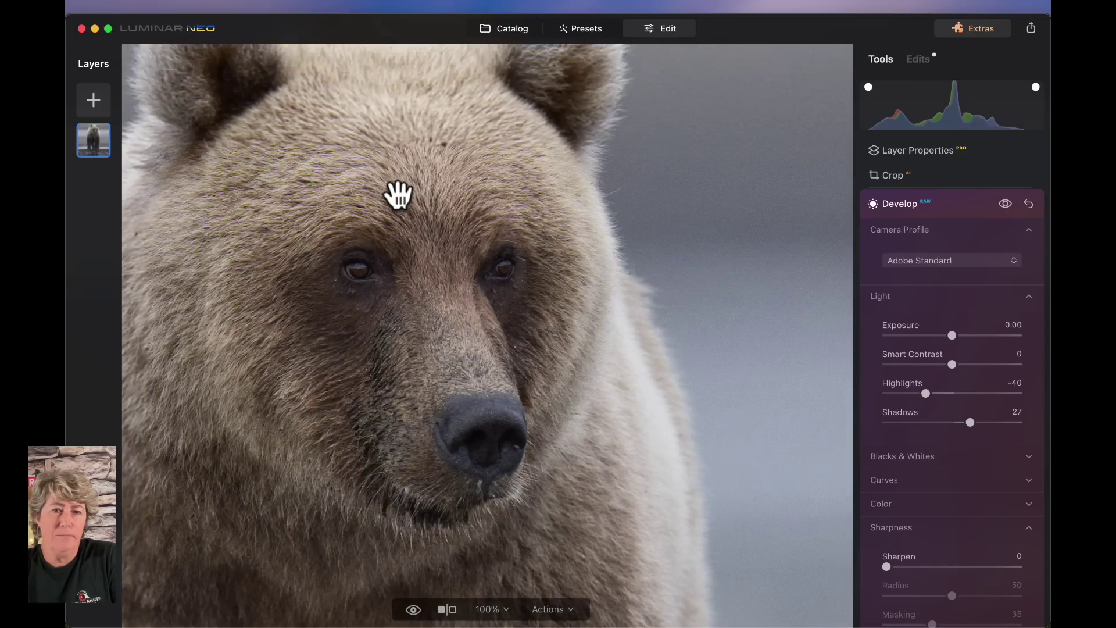
{"action": "scroll", "coordinate": [930, 506], "scroll_direction": "down", "scroll_amount": 1}
{"action": "scroll", "coordinate": [895, 546], "scroll_direction": "down", "scroll_amount": 1}
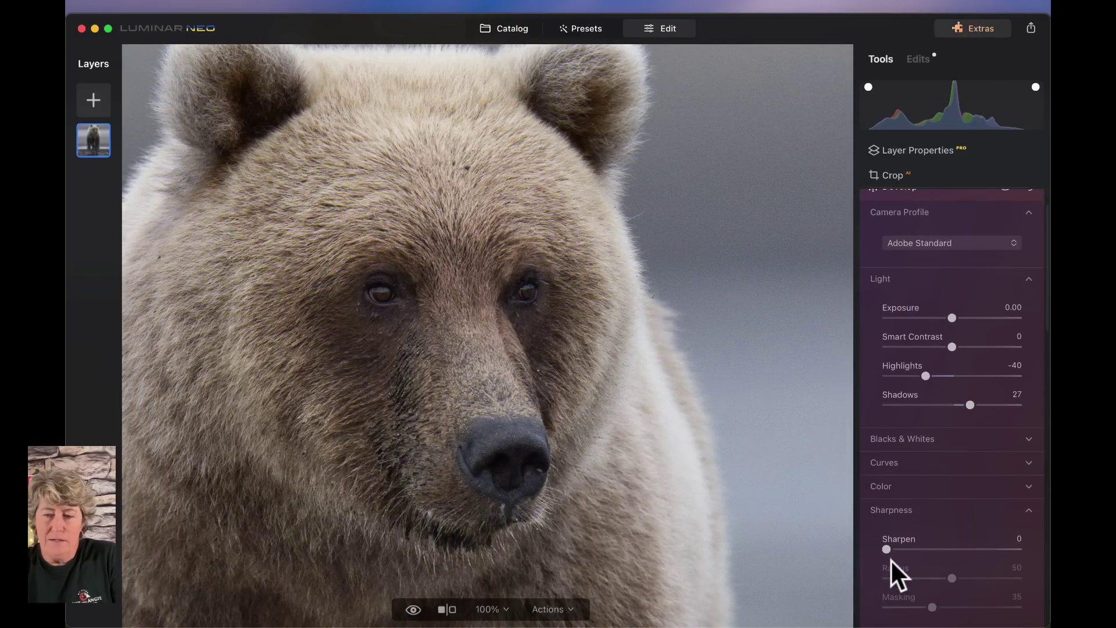
{"action": "left_click_drag", "start_coordinate": [887, 549], "coordinate": [907, 550]}
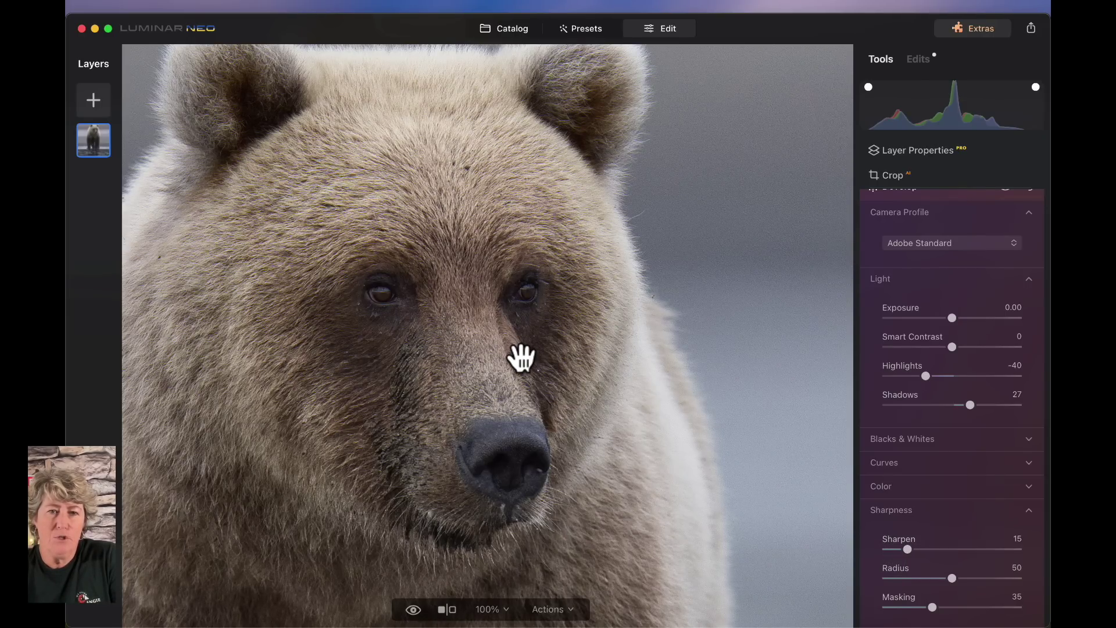
{"action": "left_click", "coordinate": [441, 285]}
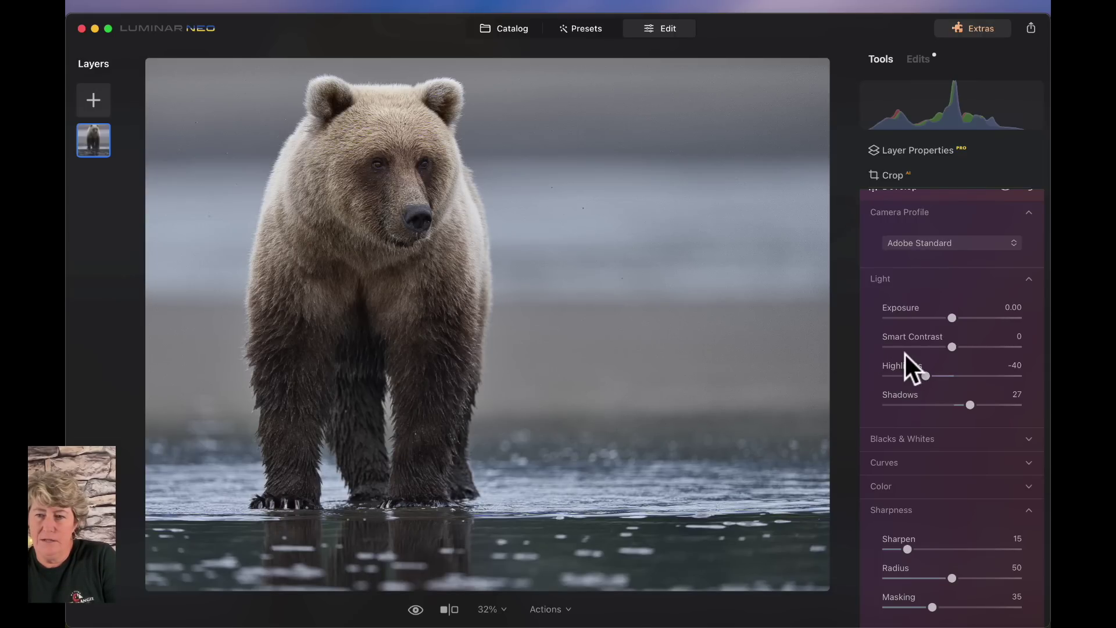
{"action": "scroll", "coordinate": [904, 352], "scroll_direction": "down", "scroll_amount": 2}
{"action": "scroll", "coordinate": [905, 352], "scroll_direction": "up", "scroll_amount": 4}
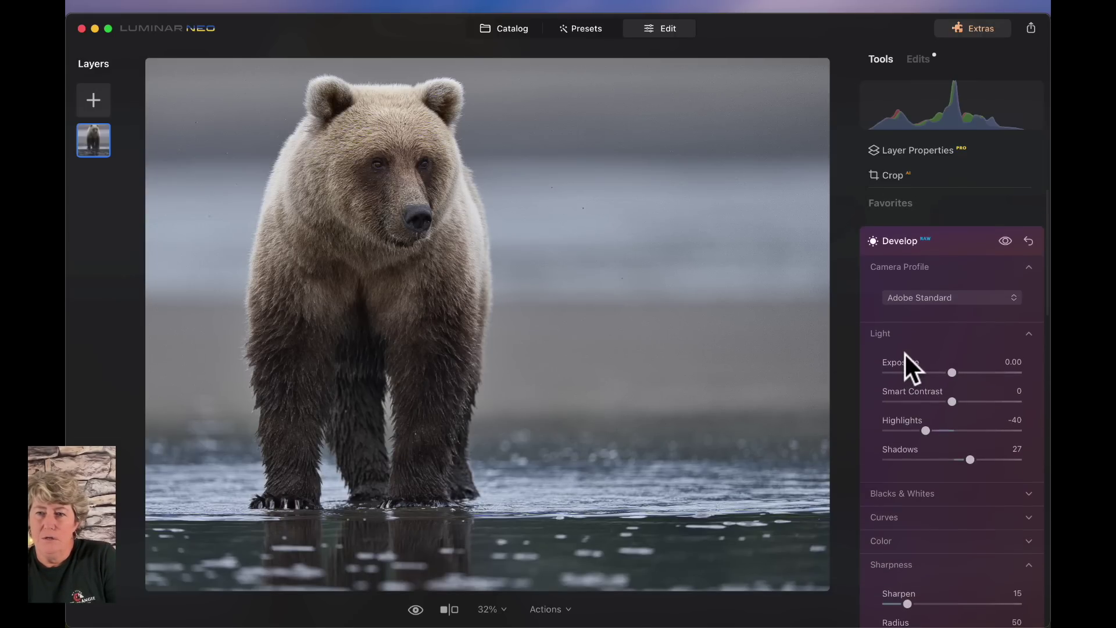
{"action": "left_click", "coordinate": [906, 333]}
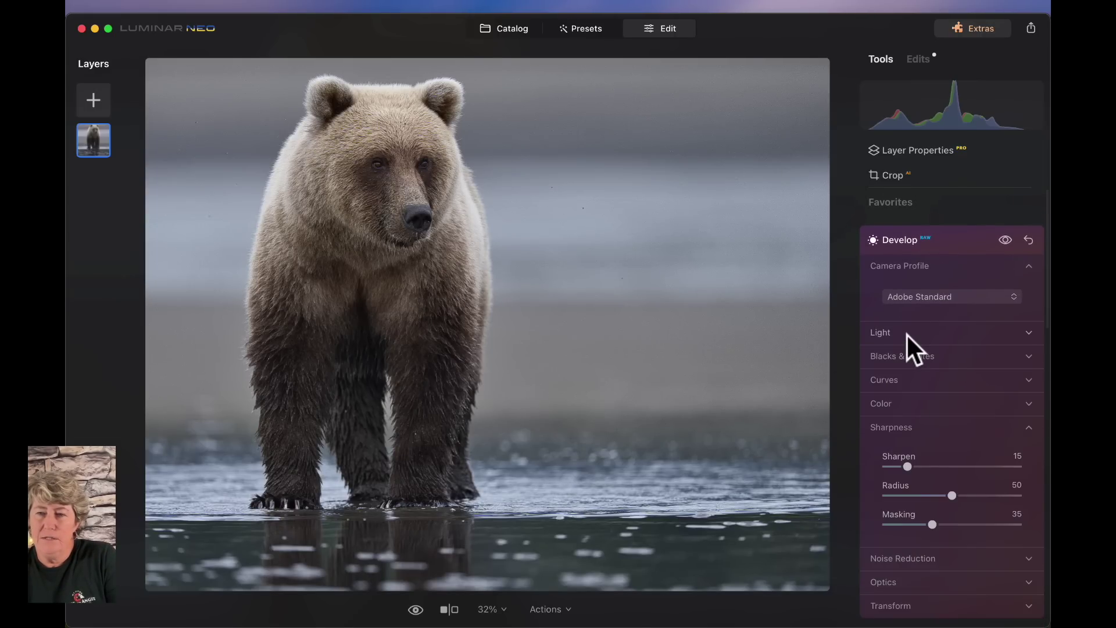
{"action": "left_click", "coordinate": [949, 242]}
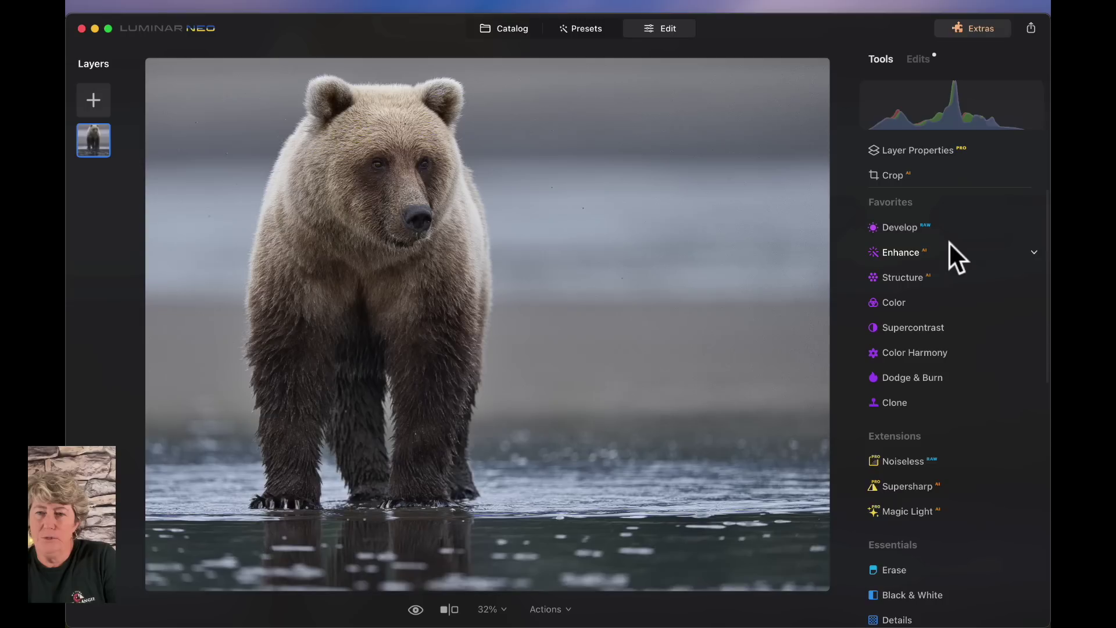
Mask Enhance with an inverted radial gradient over the bear's head and shoulders
{"action": "left_click", "coordinate": [908, 251]}
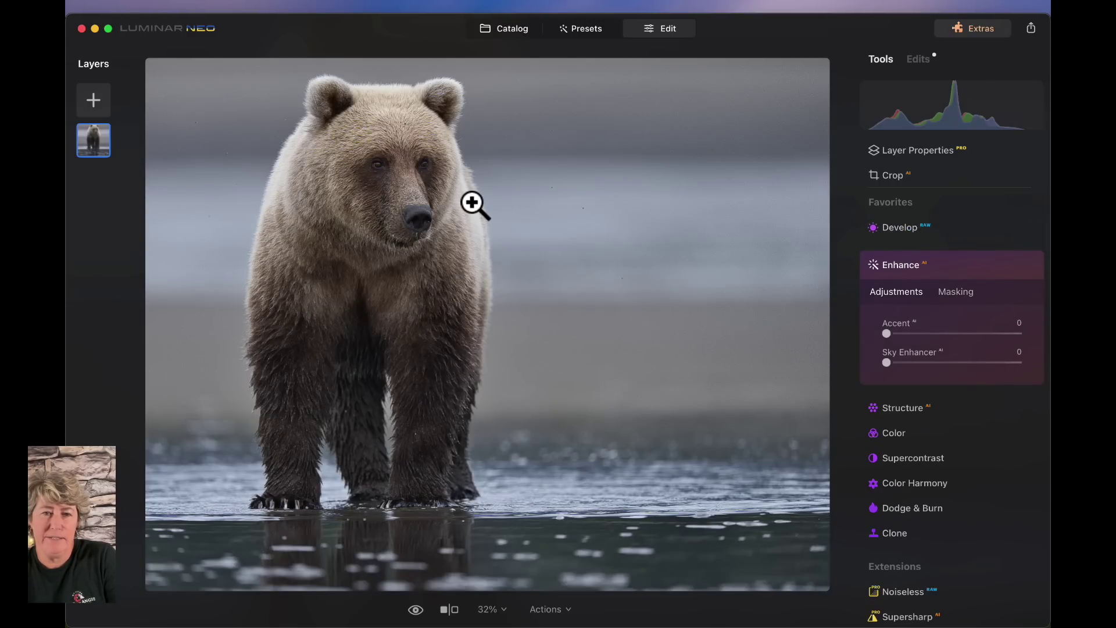
{"action": "left_click", "coordinate": [963, 292]}
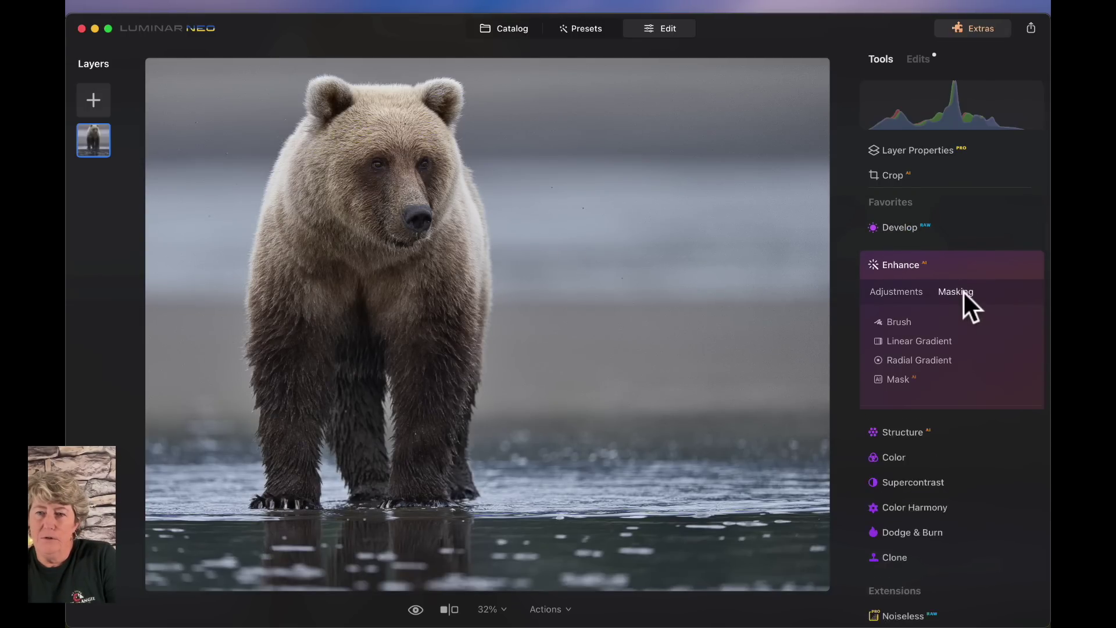
{"action": "left_click", "coordinate": [902, 361]}
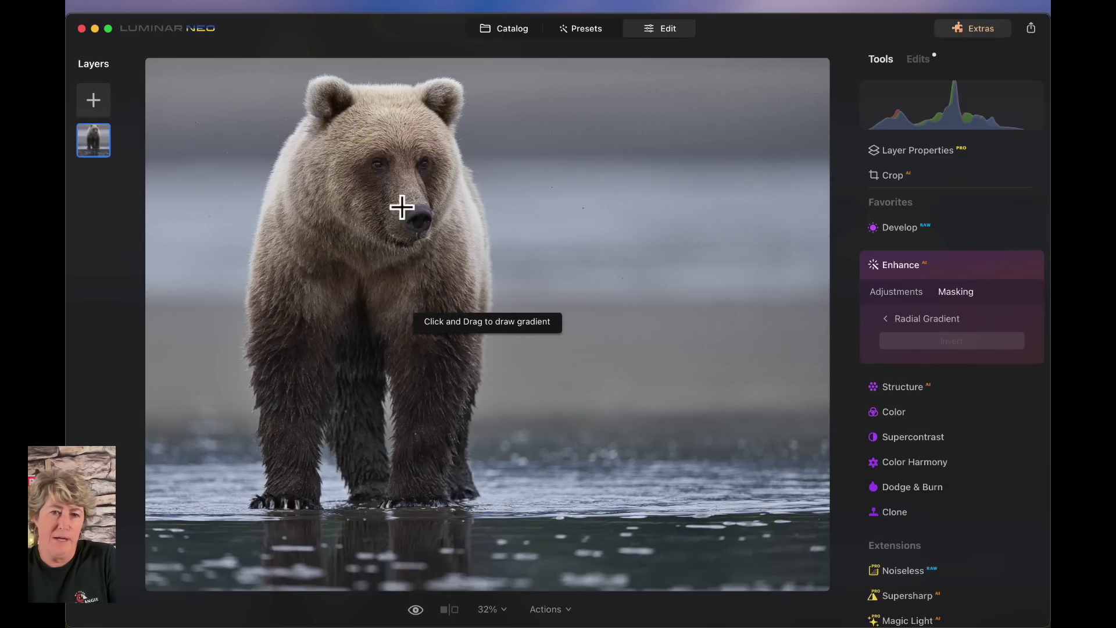
{"action": "left_click_drag", "start_coordinate": [383, 186], "coordinate": [361, 224]}
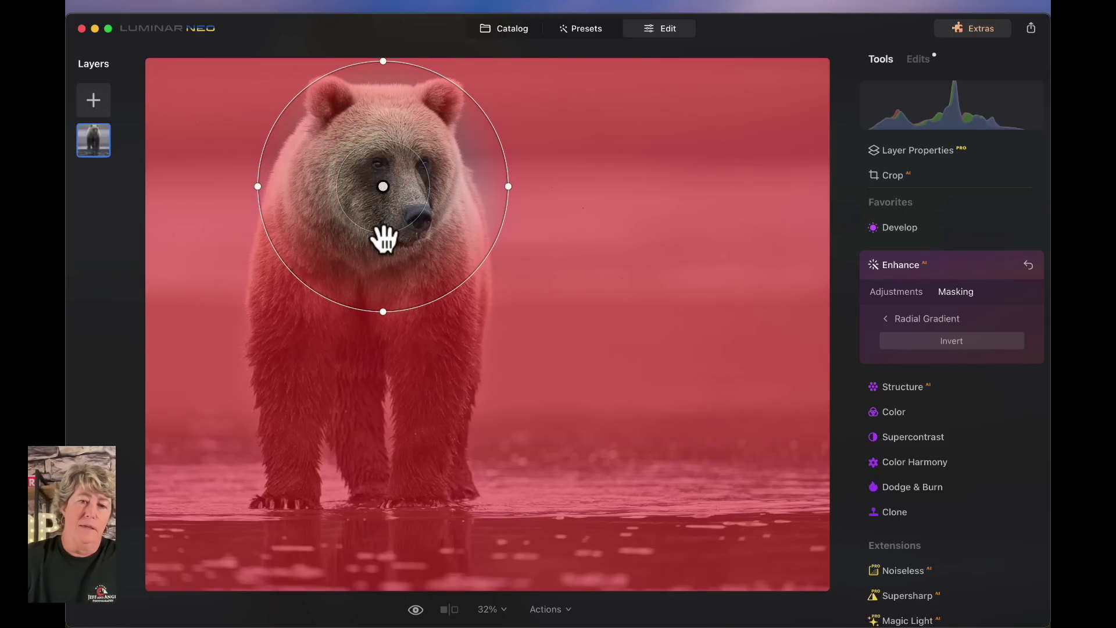
{"action": "left_click_drag", "start_coordinate": [382, 311], "coordinate": [382, 336]}
{"action": "left_click_drag", "start_coordinate": [398, 219], "coordinate": [399, 229]}
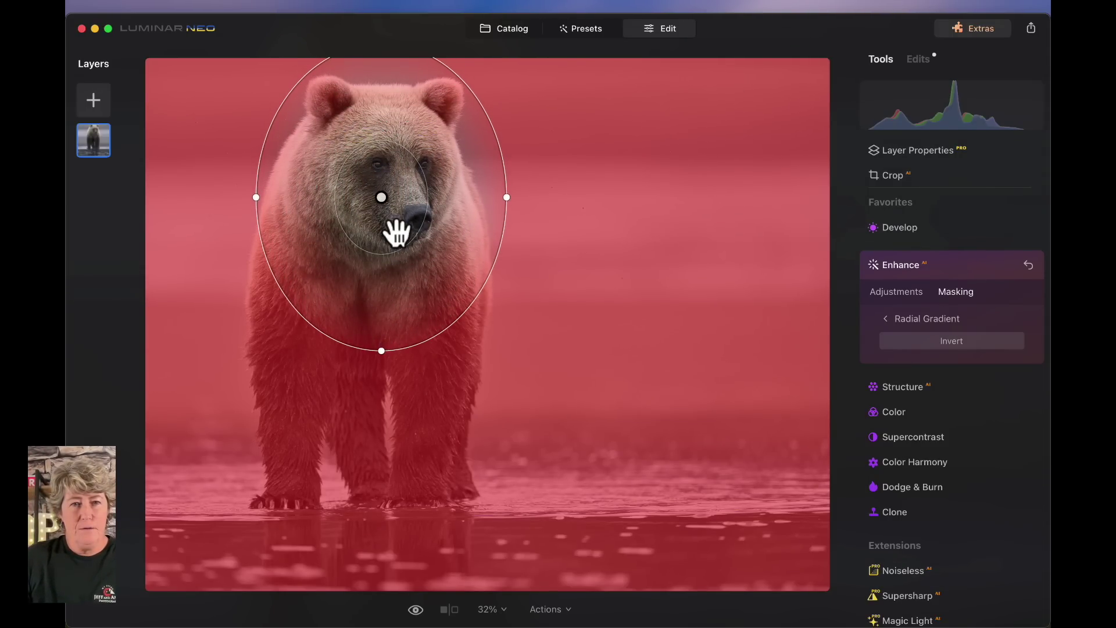
{"action": "left_click_drag", "start_coordinate": [506, 197], "coordinate": [504, 197]}
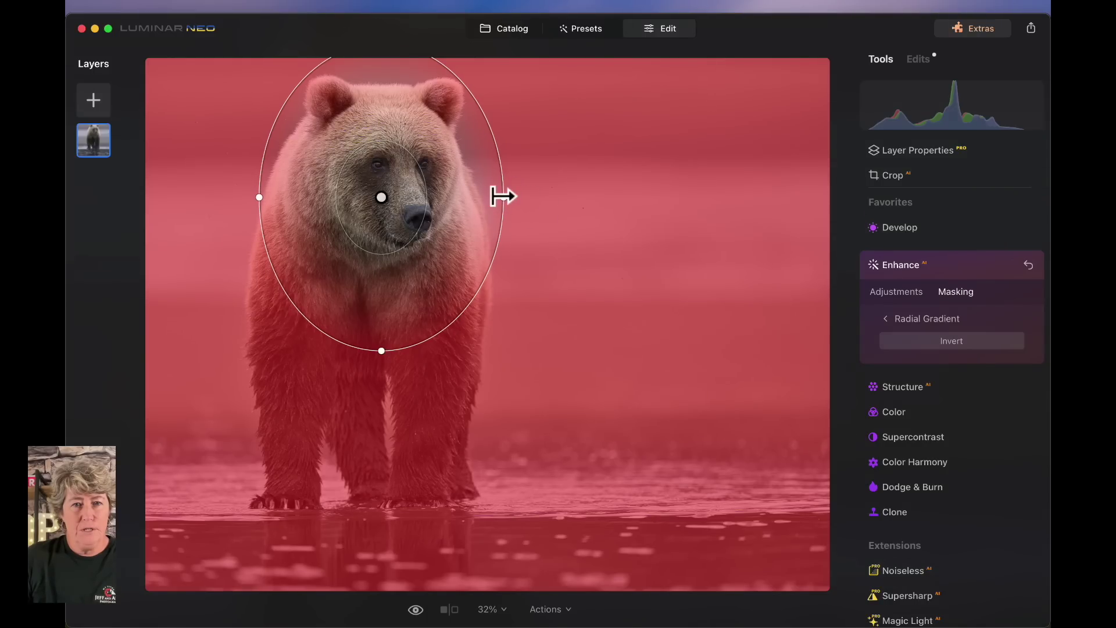
{"action": "mouse_move", "coordinate": [403, 194]}
{"action": "left_mouse_down"}
{"action": "mouse_move", "coordinate": [401, 177]}
{"action": "mouse_move", "coordinate": [409, 190]}
{"action": "left_mouse_up"}
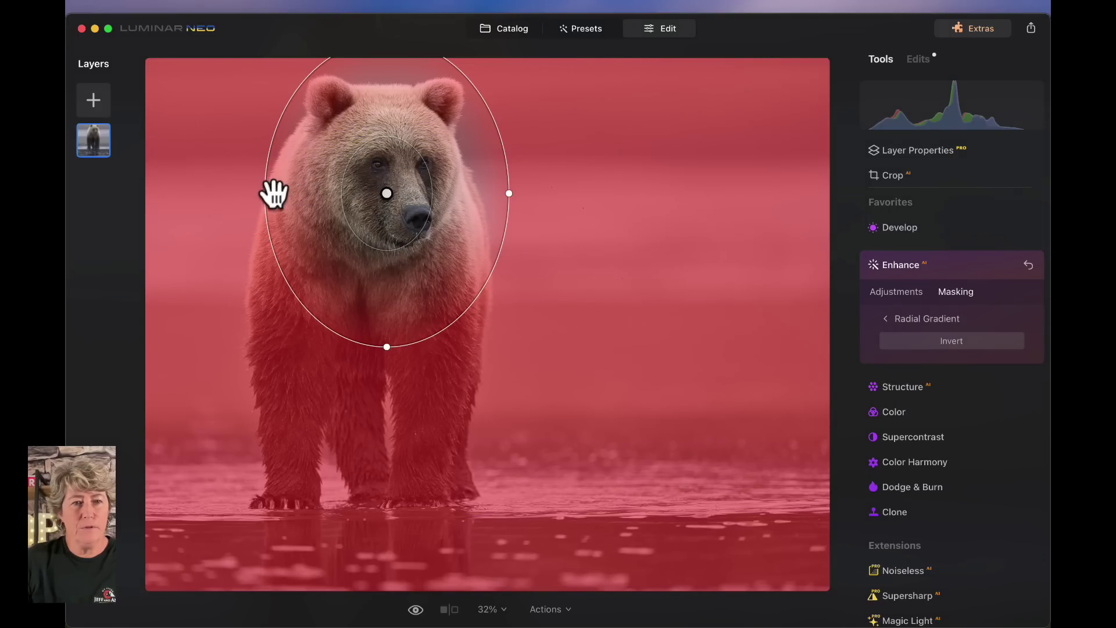
{"action": "left_click_drag", "start_coordinate": [262, 193], "coordinate": [254, 193]}
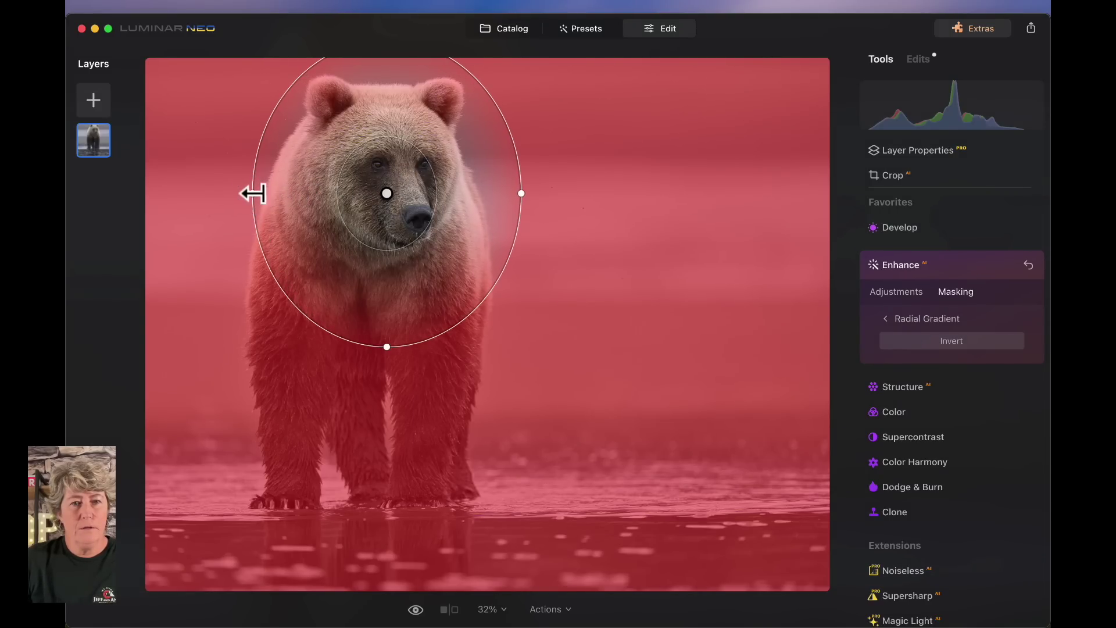
{"action": "left_click_drag", "start_coordinate": [331, 185], "coordinate": [361, 170]}
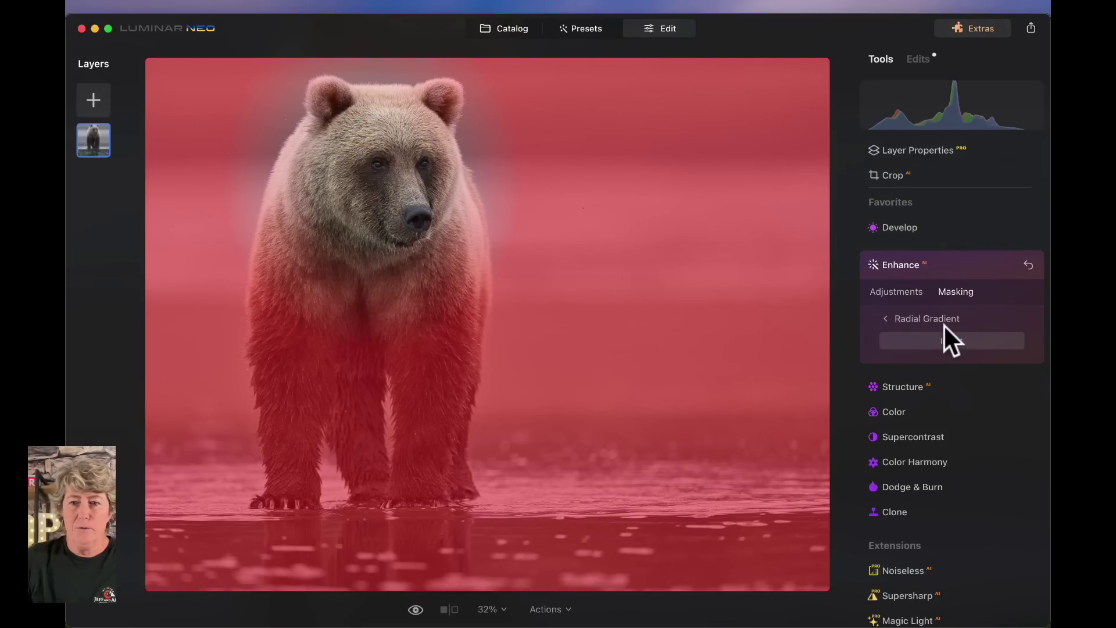
{"action": "left_click", "coordinate": [956, 341]}
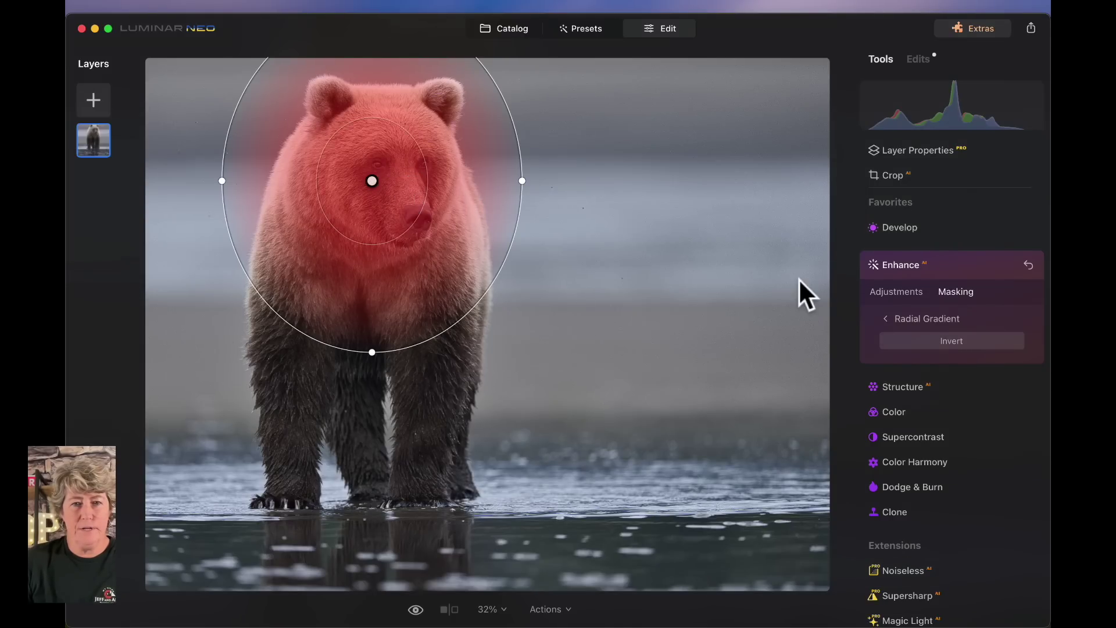
Boost Accent to 29 on the masked head area, then collapse Enhance and view the Edits list
{"action": "left_click", "coordinate": [904, 291]}
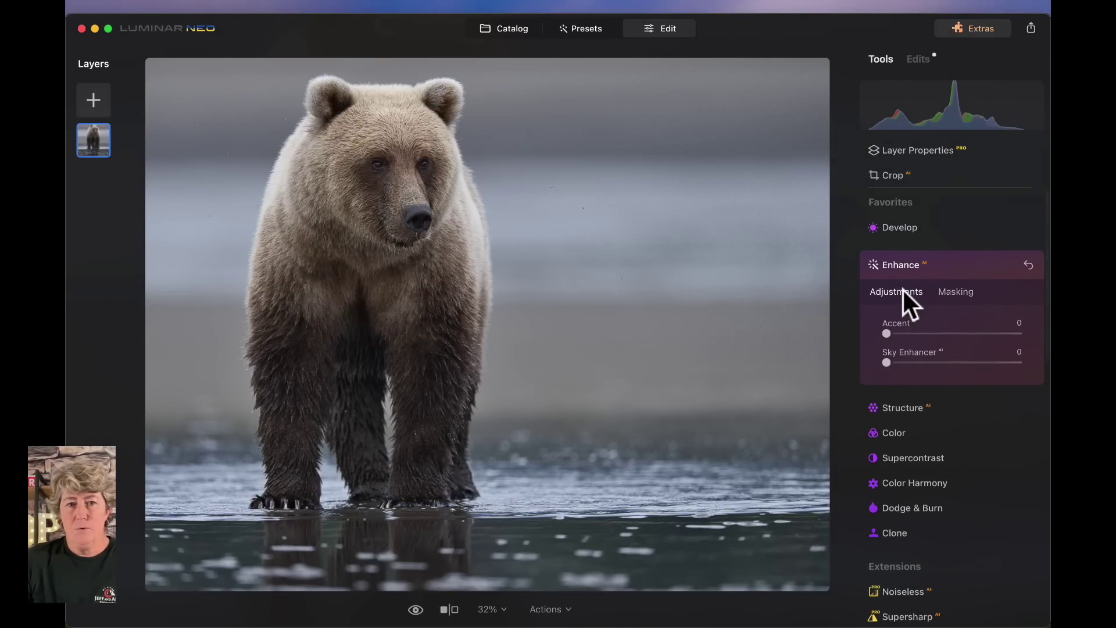
{"action": "left_click", "coordinate": [401, 177]}
{"action": "scroll", "coordinate": [405, 182], "scroll_direction": "up", "scroll_amount": 5}
{"action": "scroll", "coordinate": [406, 182], "scroll_direction": "left", "scroll_amount": 4}
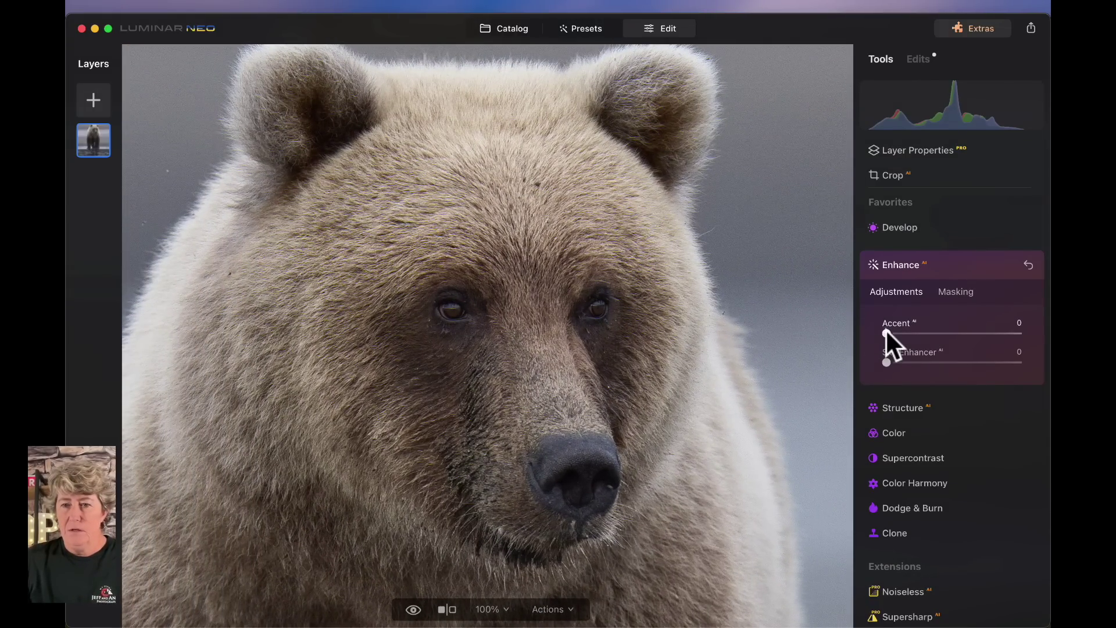
{"action": "left_click_drag", "start_coordinate": [887, 333], "coordinate": [922, 333]}
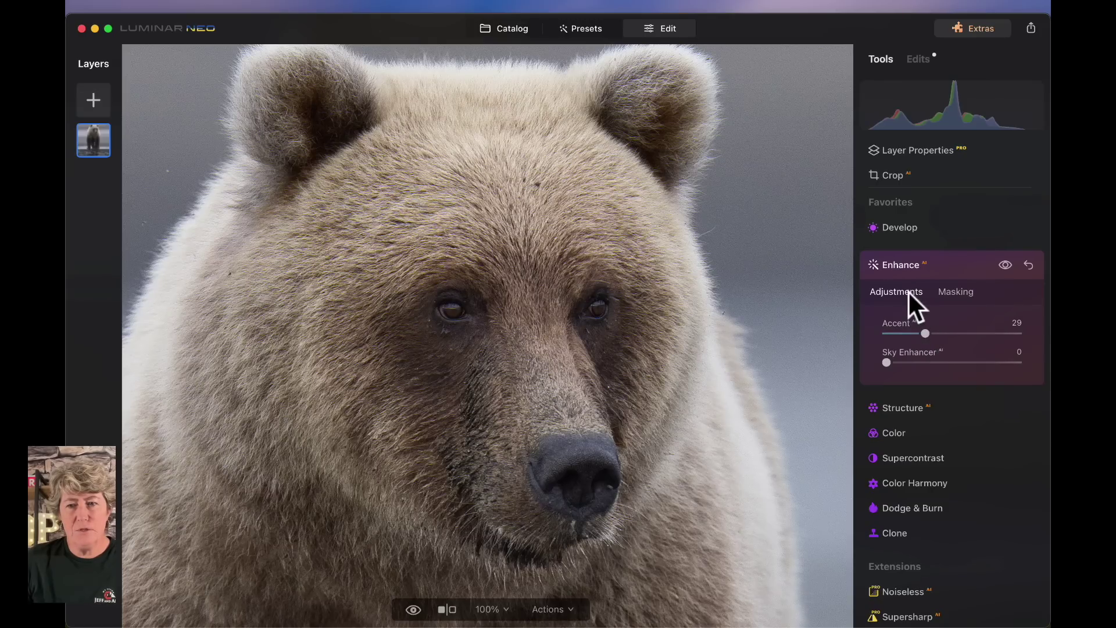
{"action": "left_click", "coordinate": [904, 264]}
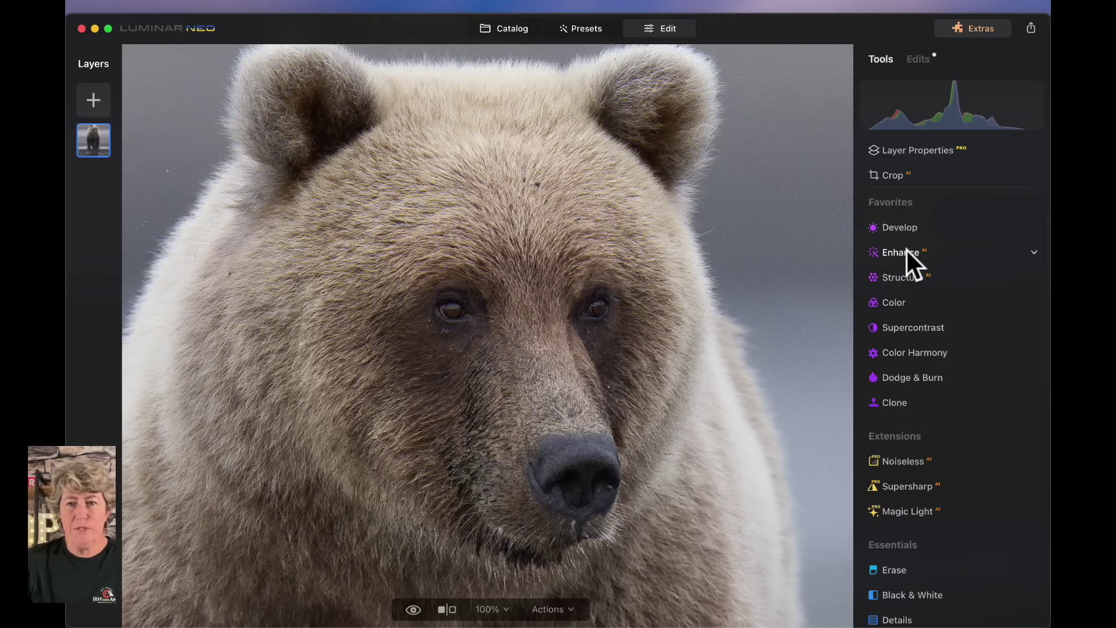
{"action": "left_click", "coordinate": [926, 58]}
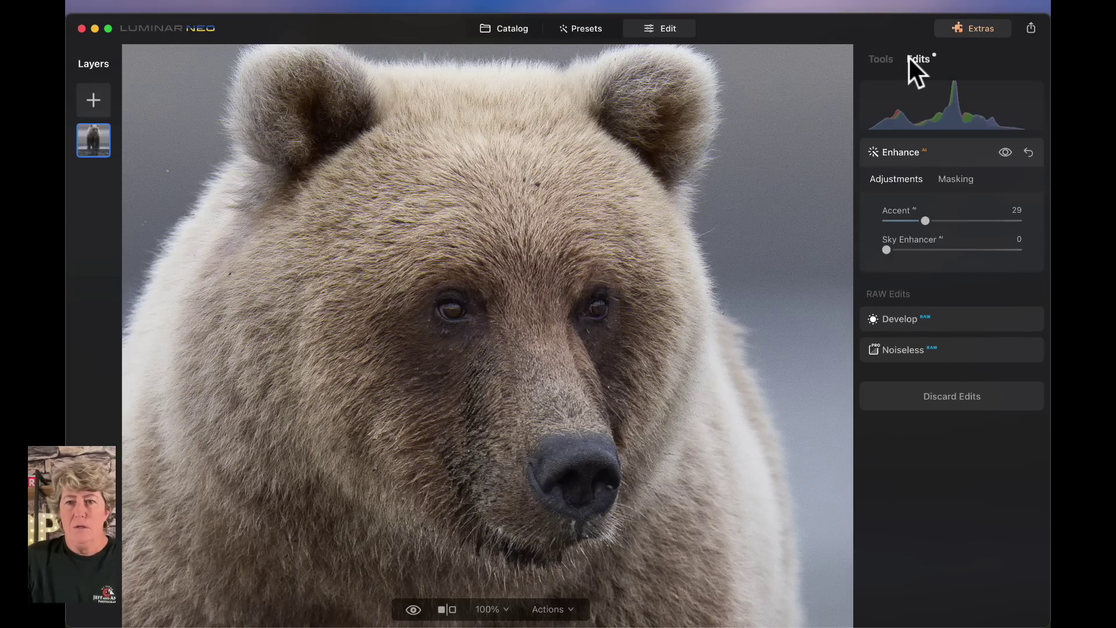
Copy the Enhance radial mask and paste it onto the Structure adjustment
{"action": "left_click", "coordinate": [958, 179]}
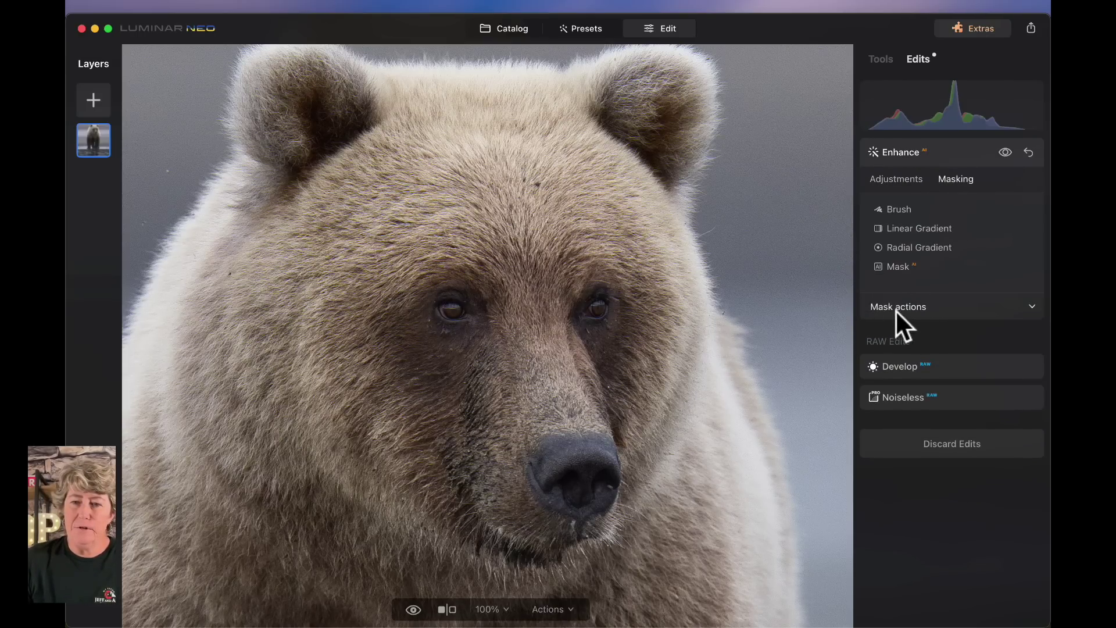
{"action": "left_click", "coordinate": [937, 309]}
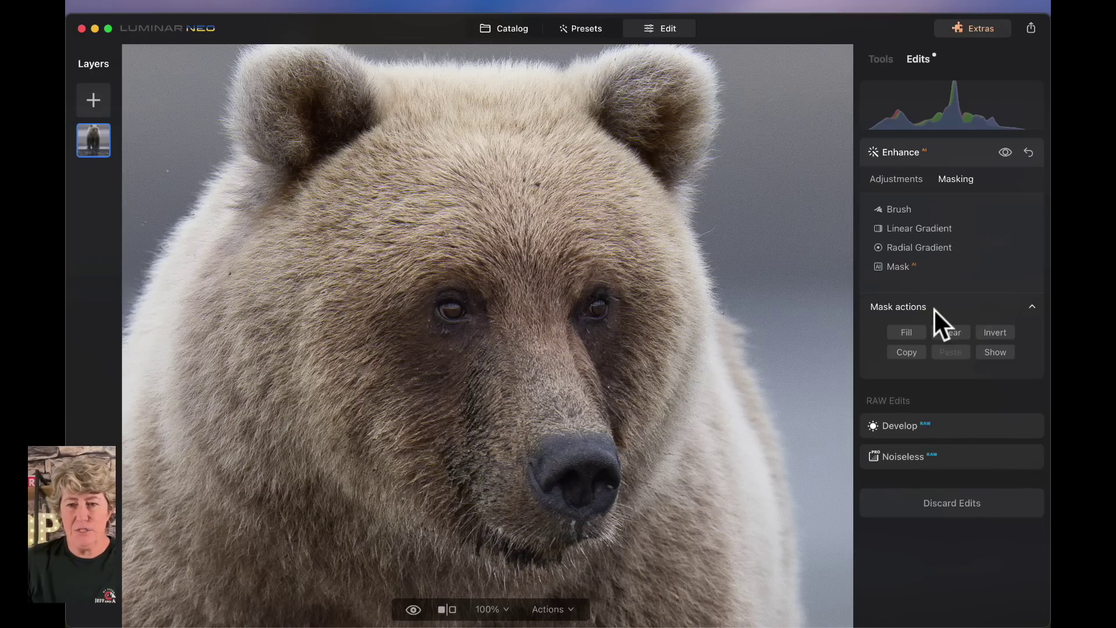
{"action": "left_click", "coordinate": [905, 351]}
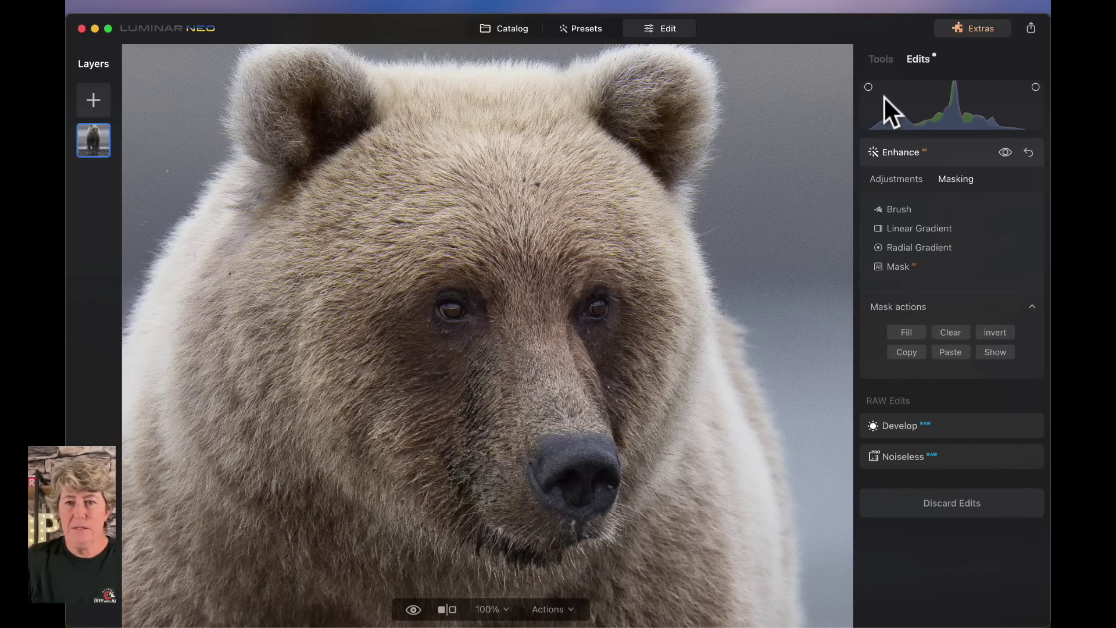
{"action": "left_click", "coordinate": [880, 58]}
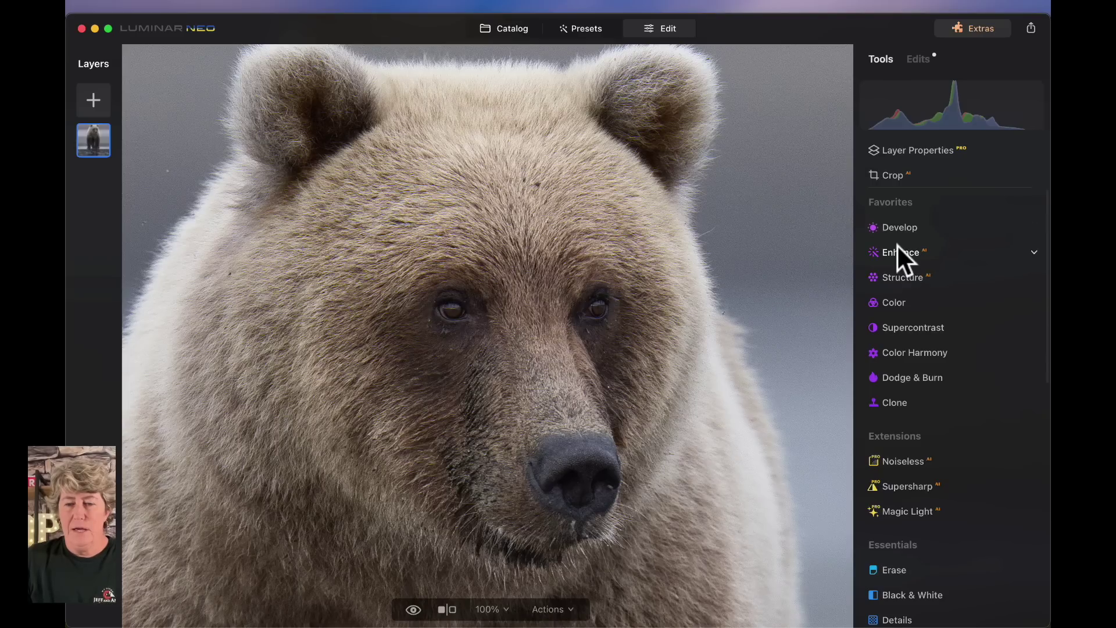
{"action": "left_click", "coordinate": [903, 277]}
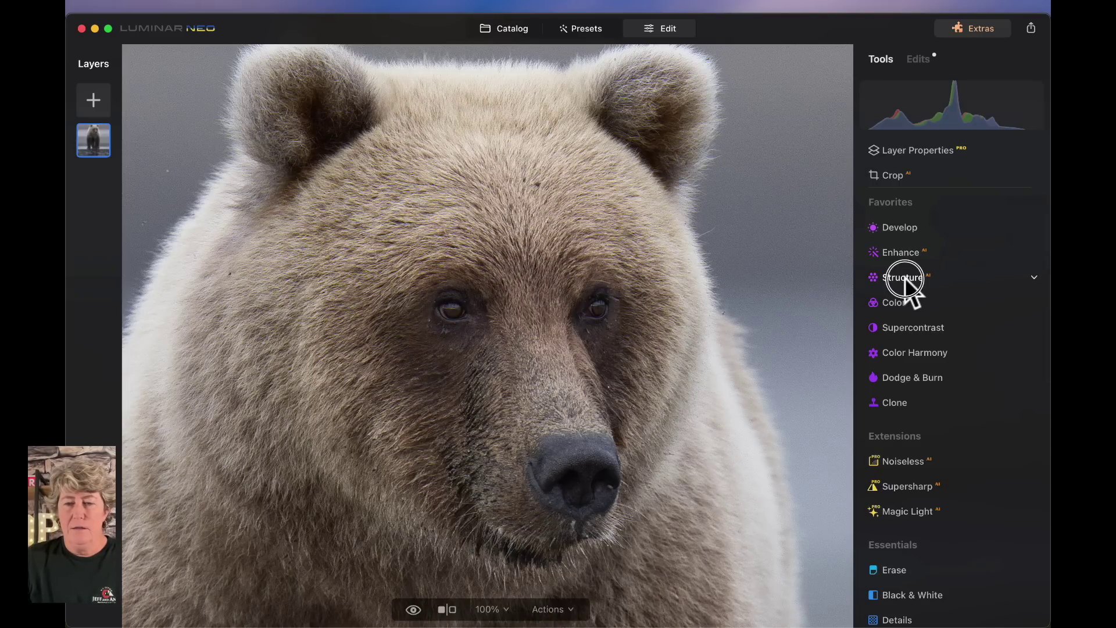
{"action": "left_click", "coordinate": [958, 314]}
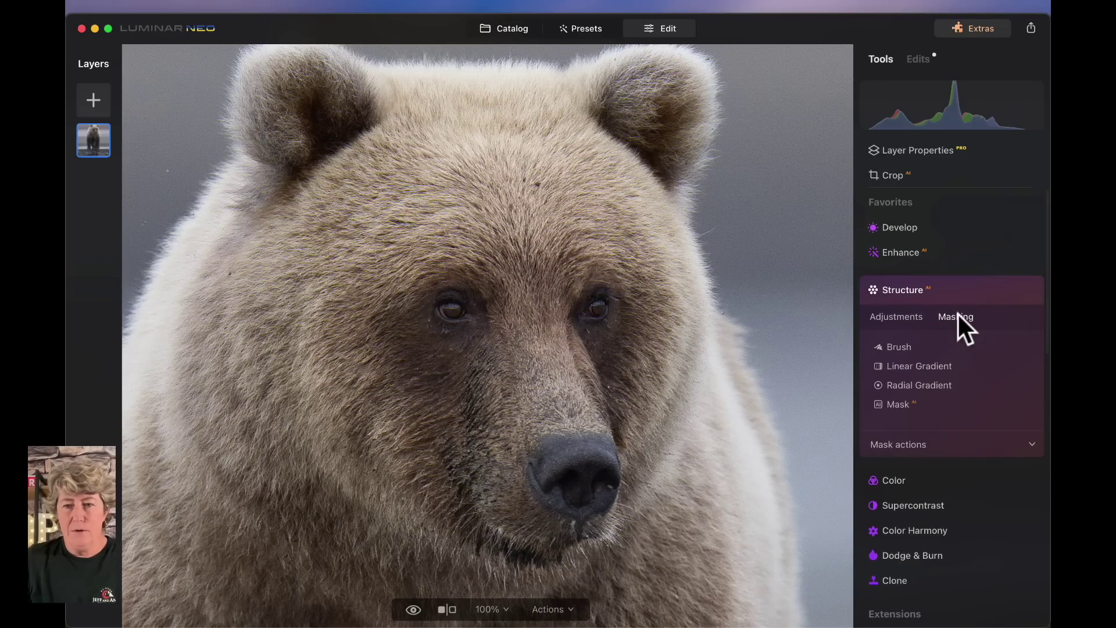
{"action": "left_click", "coordinate": [950, 444]}
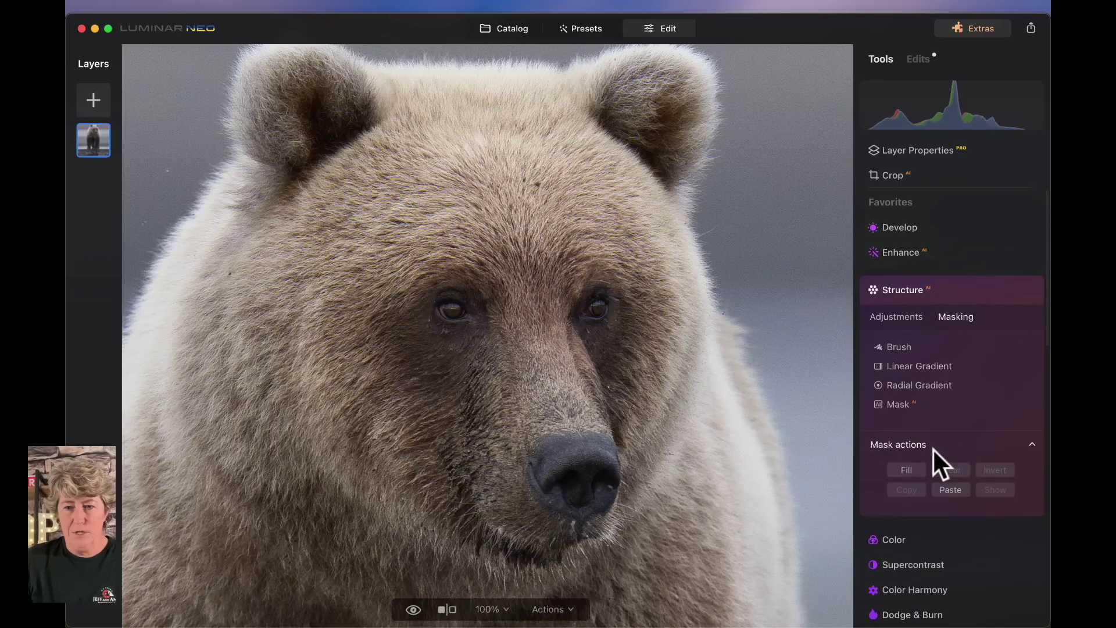
{"action": "left_click", "coordinate": [954, 490]}
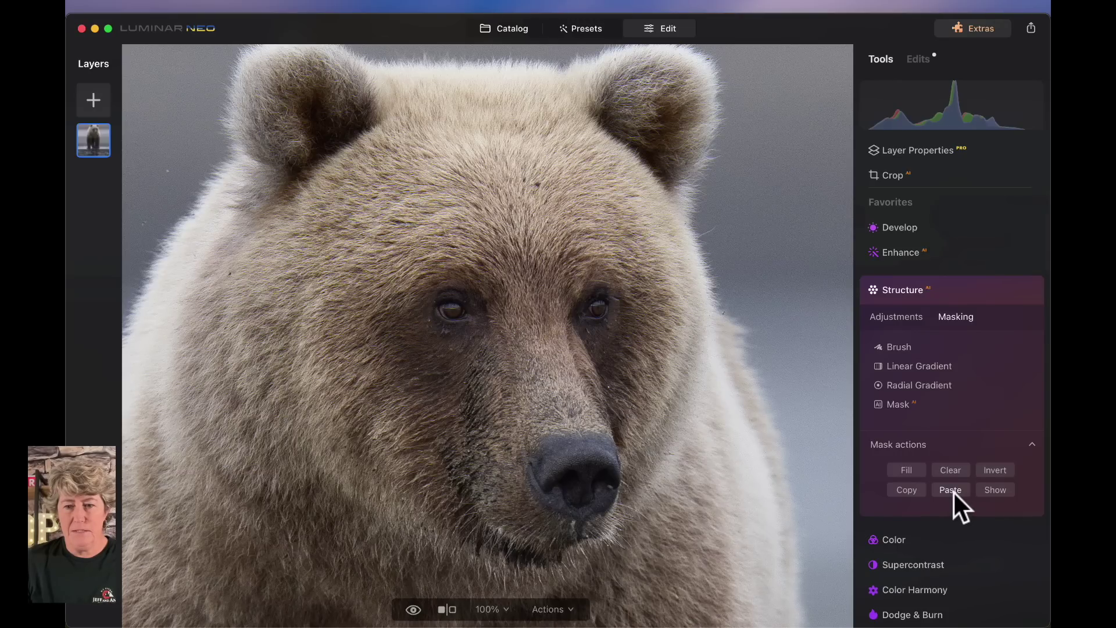
{"action": "left_click", "coordinate": [891, 319]}
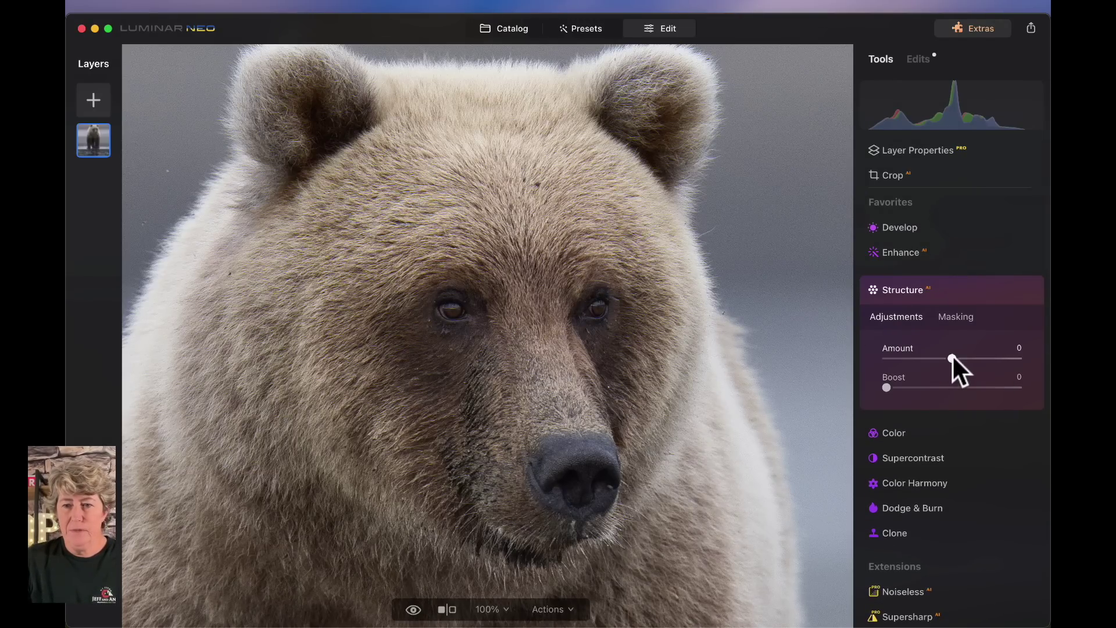
Set Structure Amount to 100 and Boost to 17, checking the effect on and off
{"action": "left_click_drag", "start_coordinate": [954, 358], "coordinate": [1024, 362]}
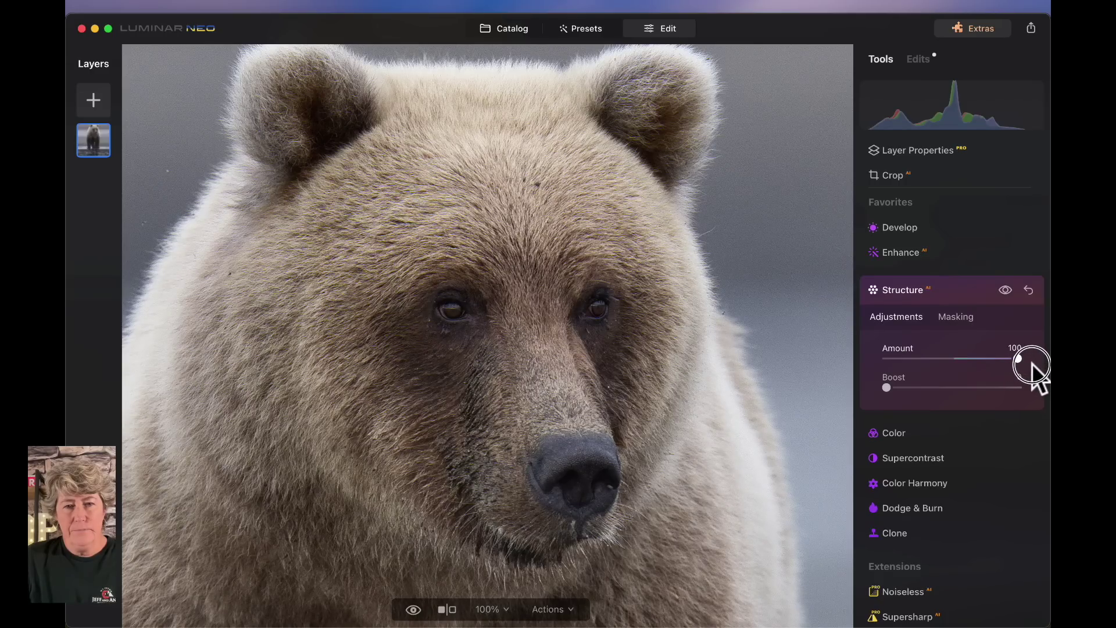
{"action": "left_click", "coordinate": [1008, 290]}
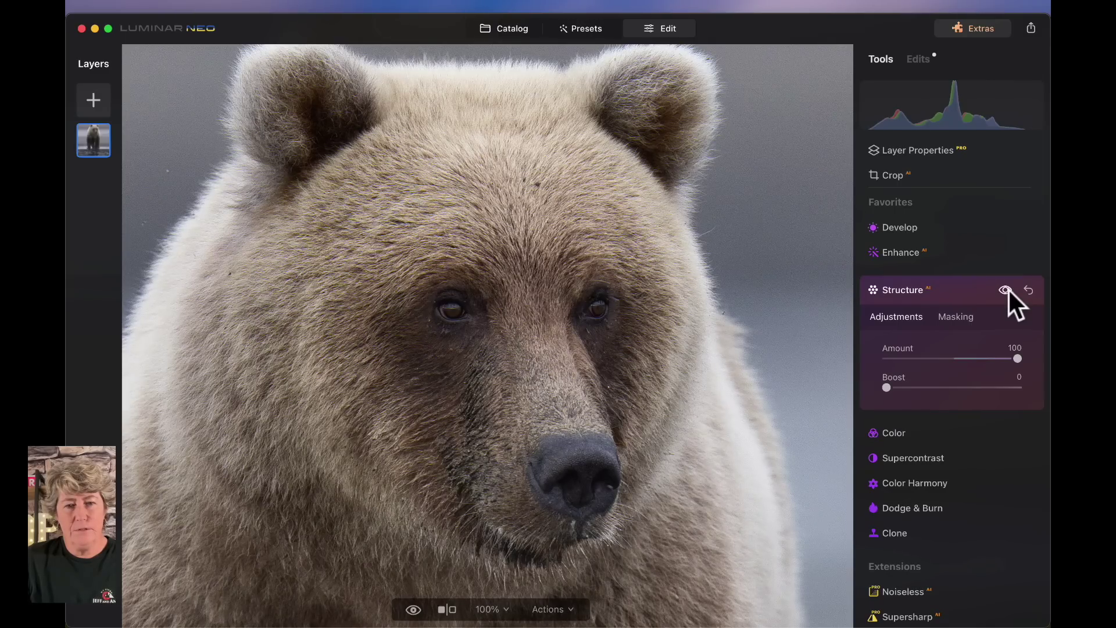
{"action": "left_click", "coordinate": [1007, 290]}
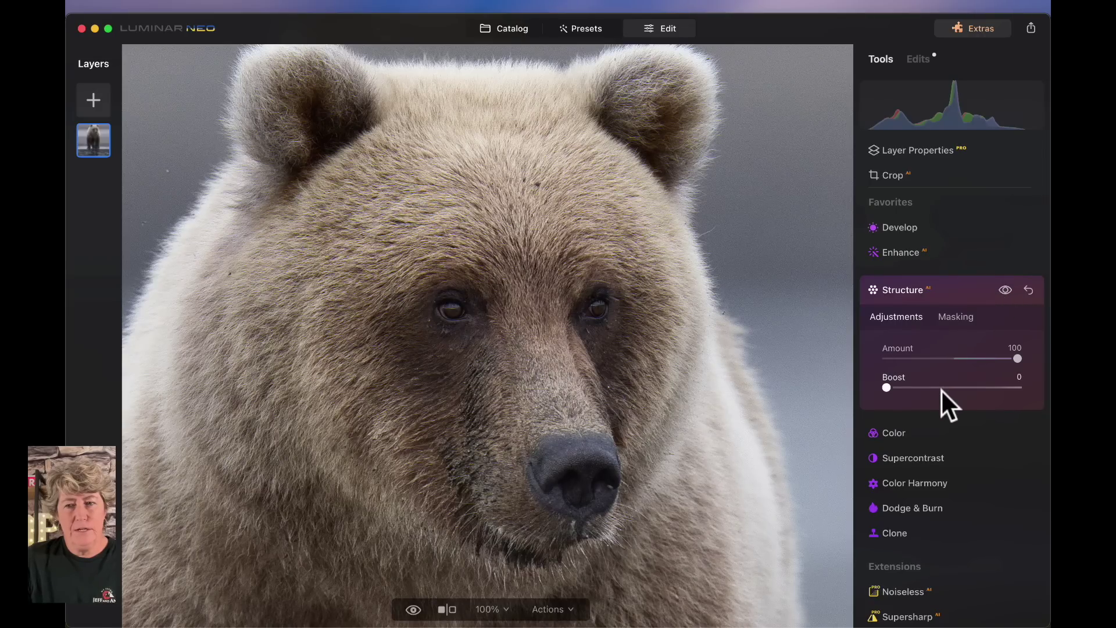
{"action": "left_click_drag", "start_coordinate": [887, 389], "coordinate": [911, 390]}
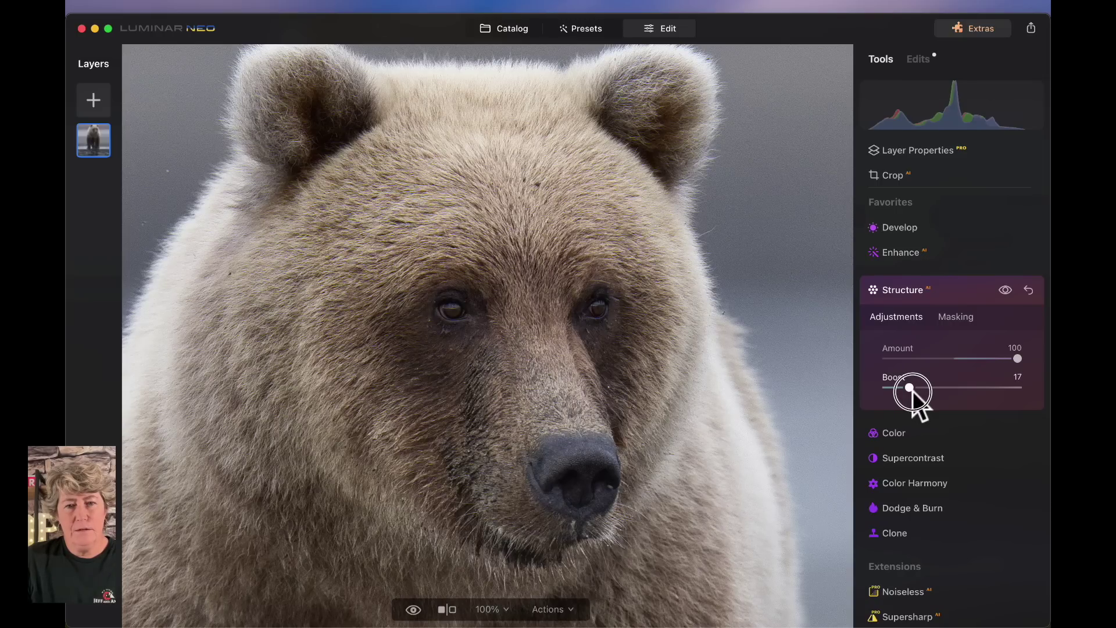
{"action": "left_click", "coordinate": [1006, 291]}
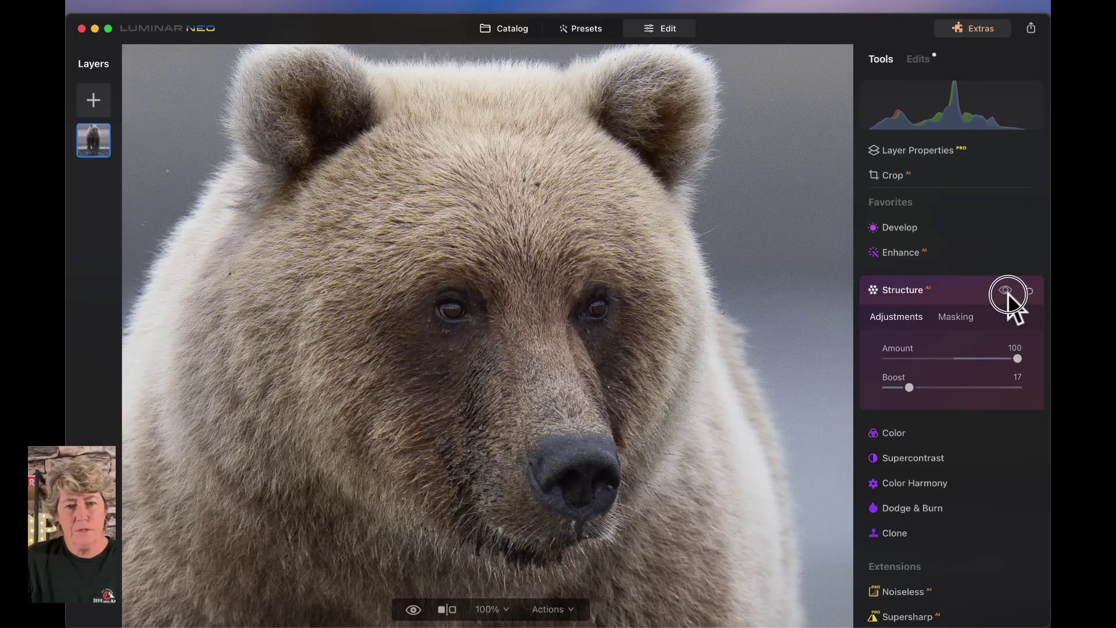
Fit the whole bear in view and compare it in a before/after split
{"action": "left_click", "coordinate": [910, 289]}
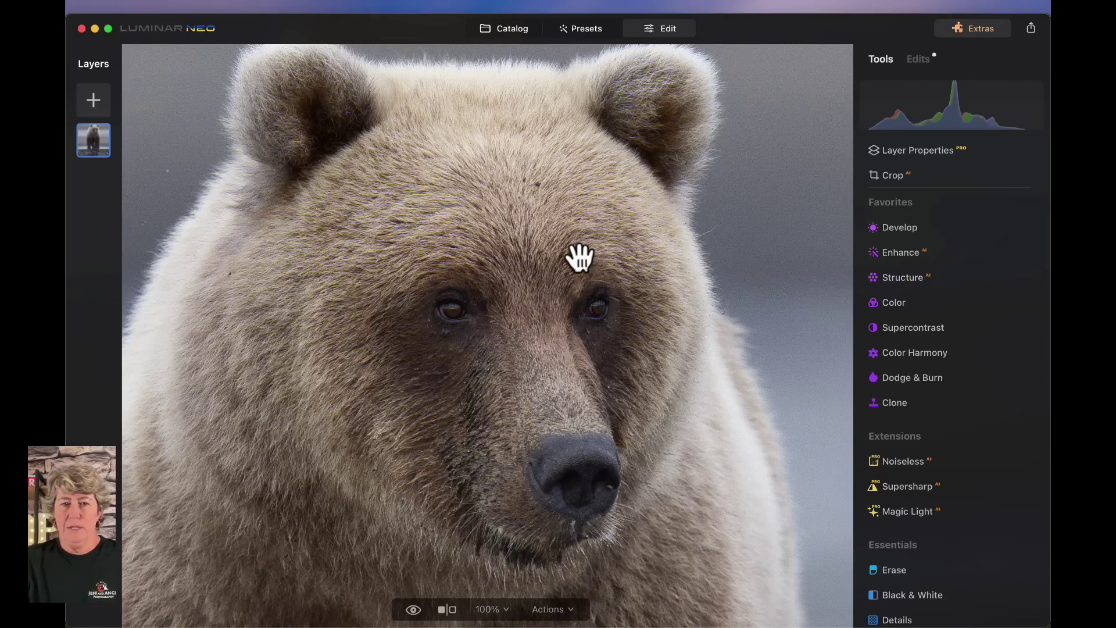
{"action": "left_click", "coordinate": [569, 273]}
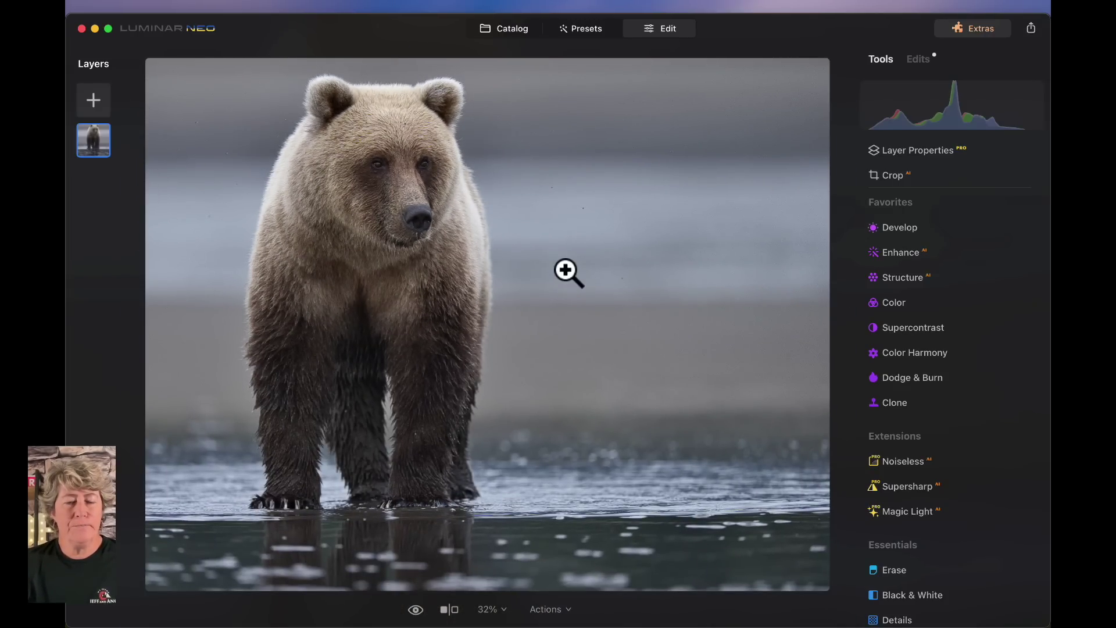
{"action": "key", "text": "backslash"}
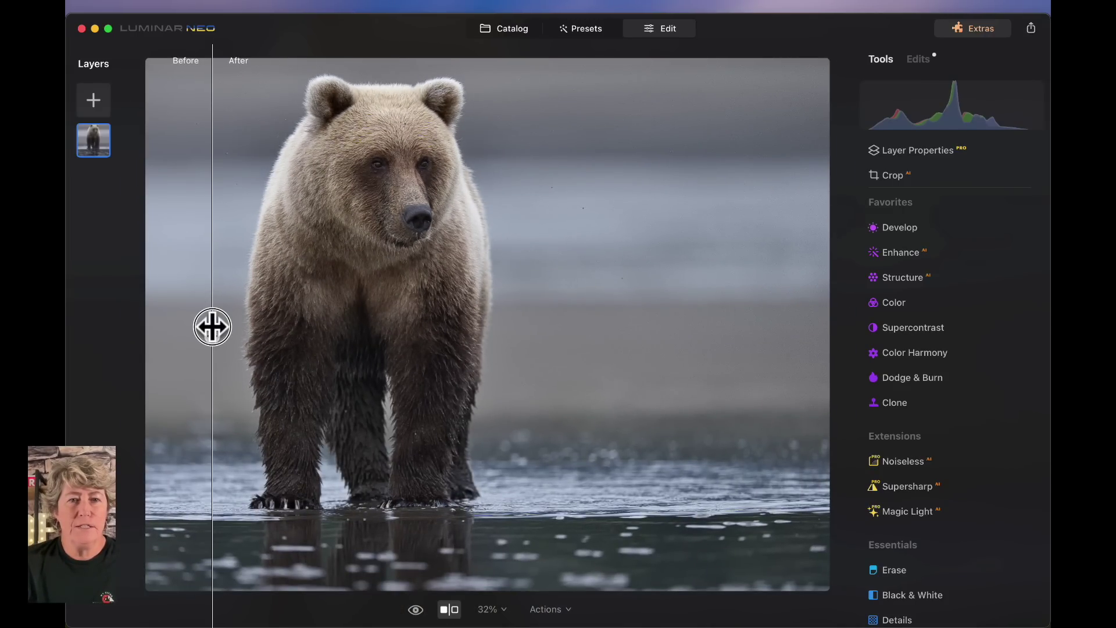
{"action": "left_click_drag", "start_coordinate": [213, 327], "coordinate": [235, 345]}
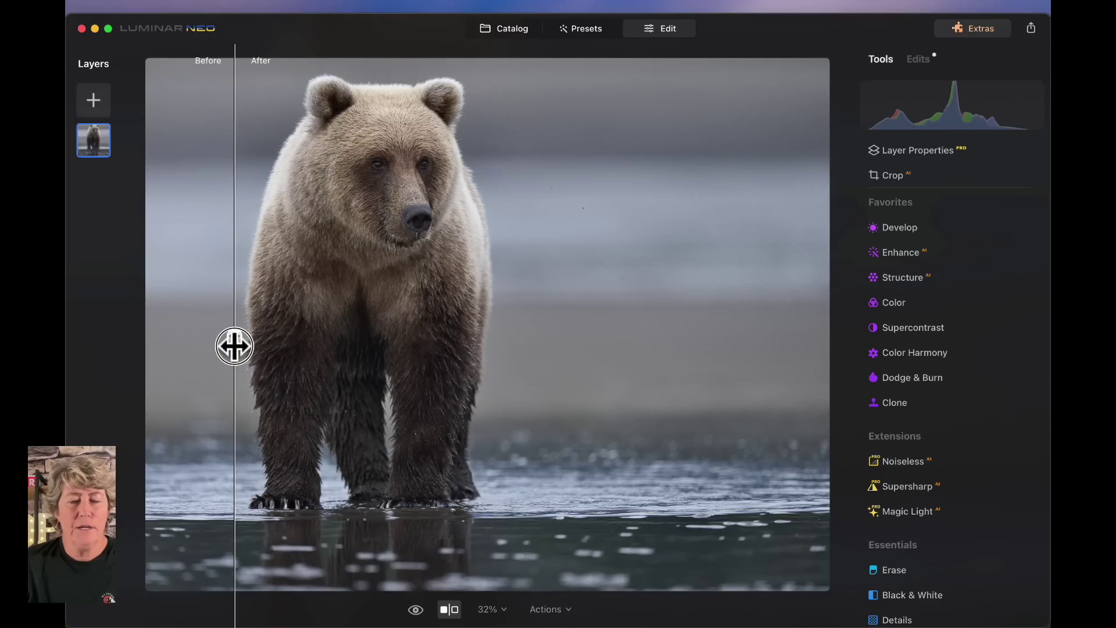
{"action": "left_click", "coordinate": [925, 352]}
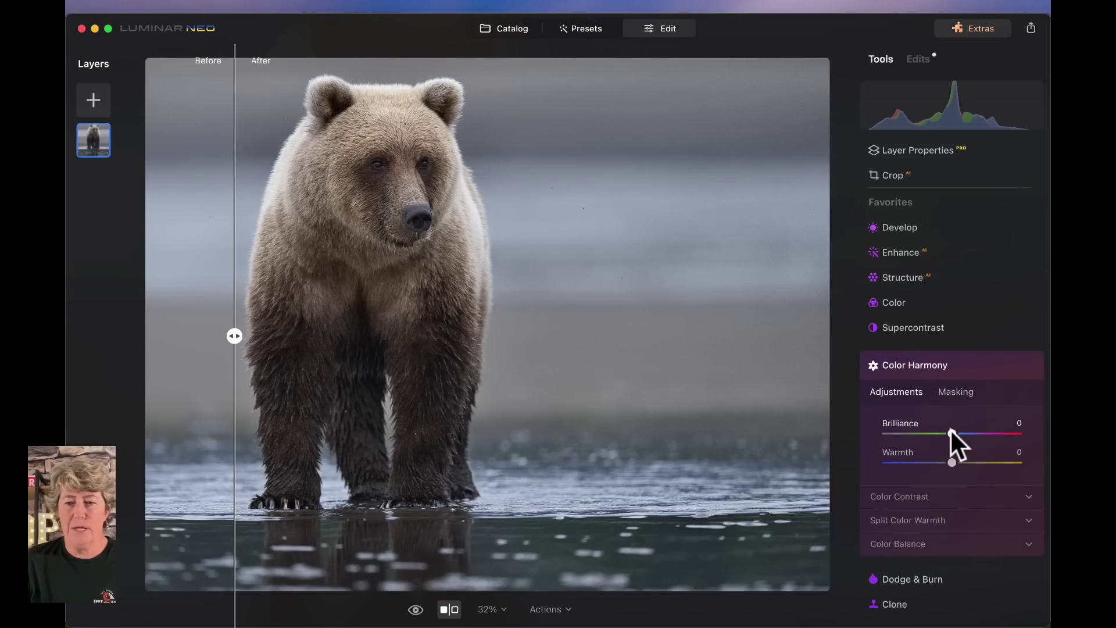
Paste the copied mask onto Color Harmony and show it as a red overlay
{"action": "scroll", "coordinate": [950, 428], "scroll_direction": "down", "scroll_amount": 4}
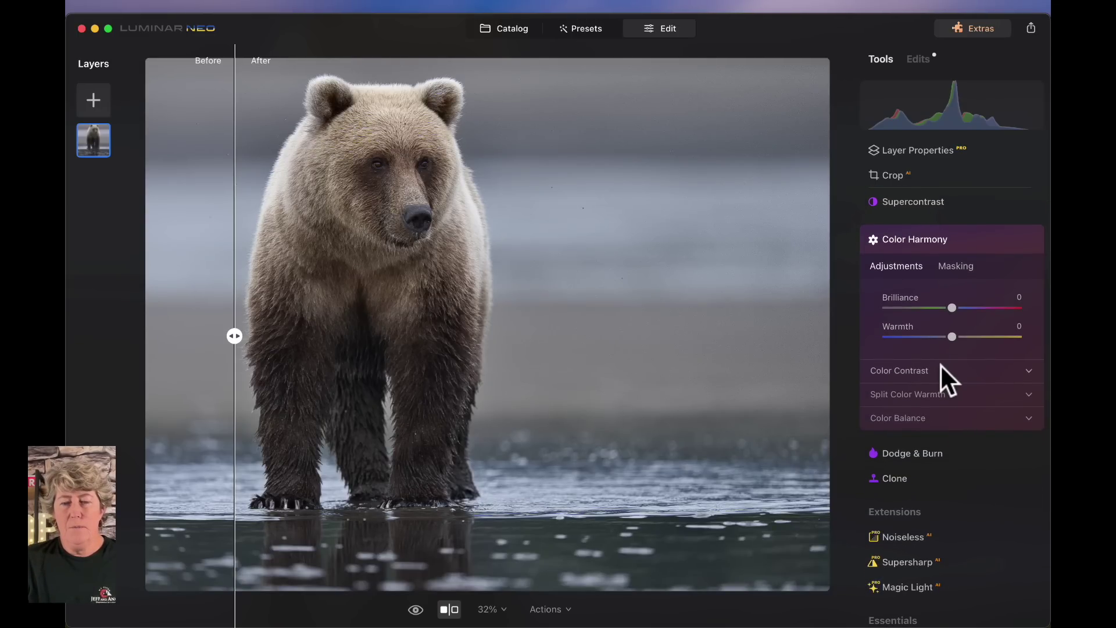
{"action": "left_click", "coordinate": [956, 265]}
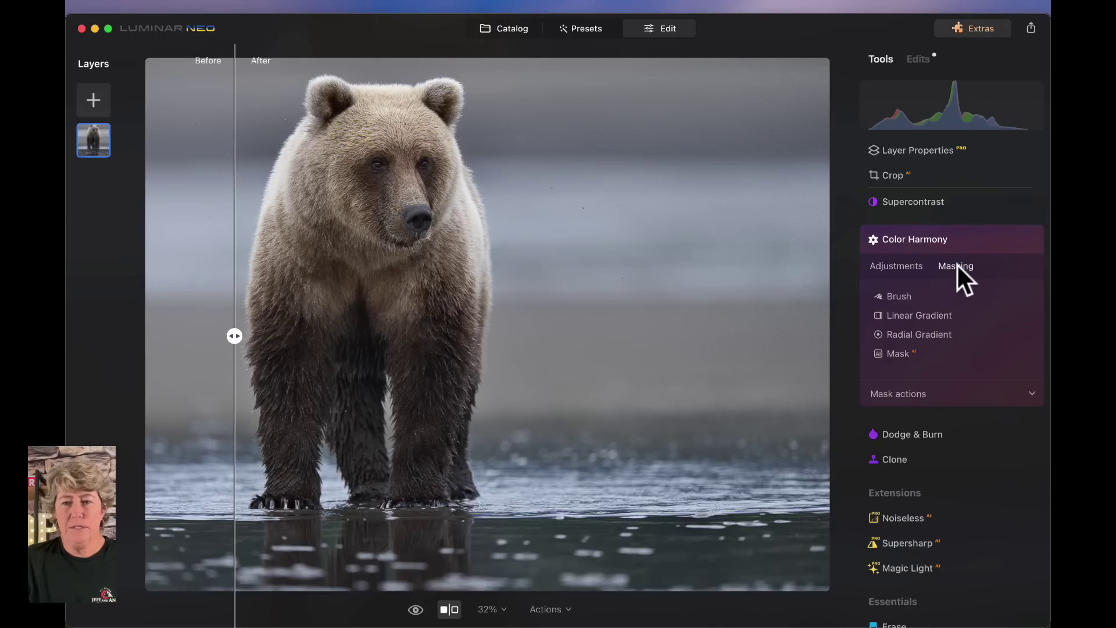
{"action": "left_click", "coordinate": [949, 393]}
{"action": "left_click", "coordinate": [951, 438]}
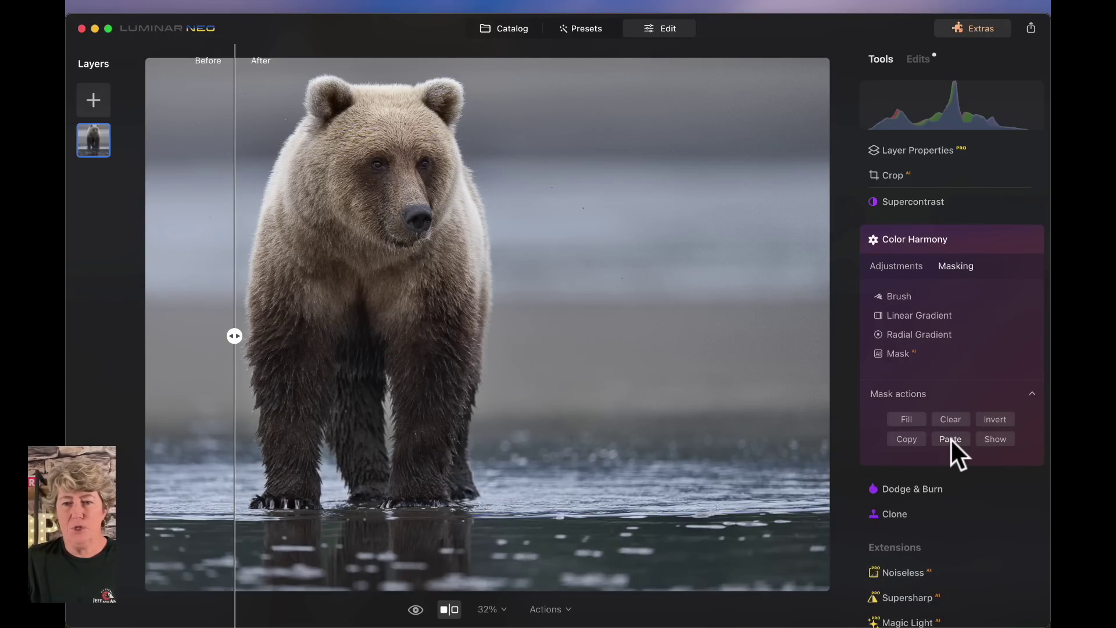
{"action": "left_click", "coordinate": [995, 438]}
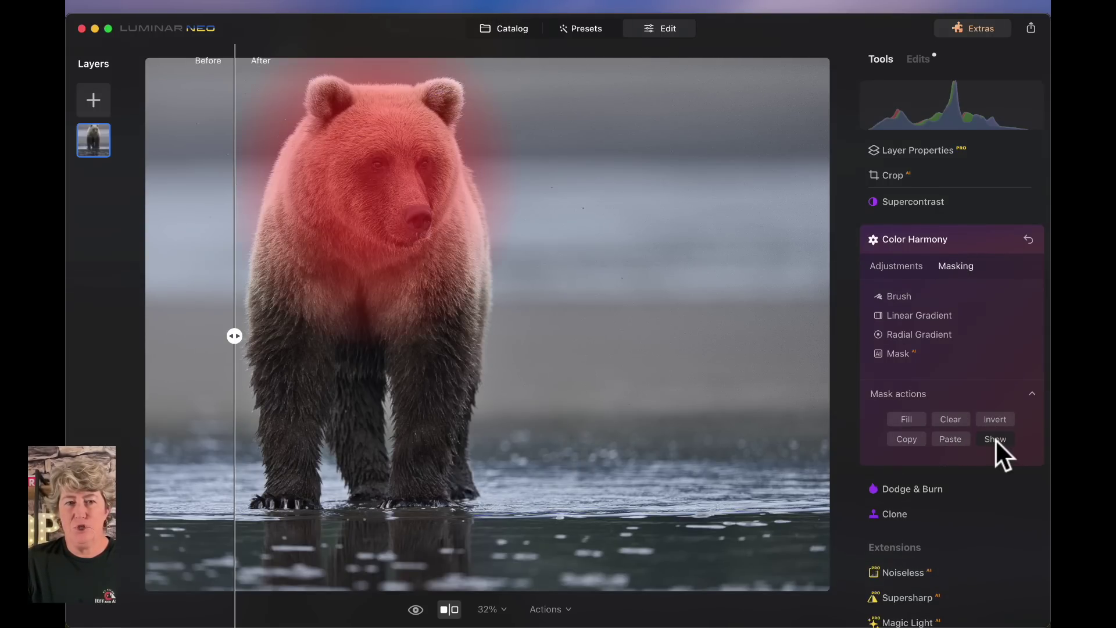
Brush the mask down over the bear's chest and body with a Size 60 brush
{"action": "left_click", "coordinate": [890, 297]}
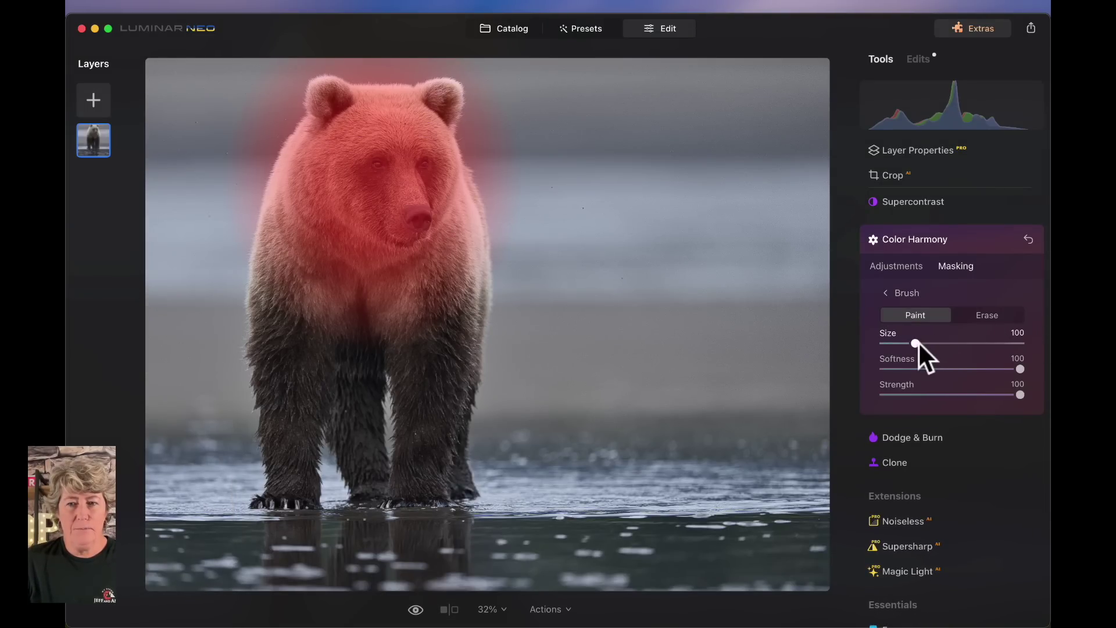
{"action": "left_click_drag", "start_coordinate": [916, 343], "coordinate": [901, 343]}
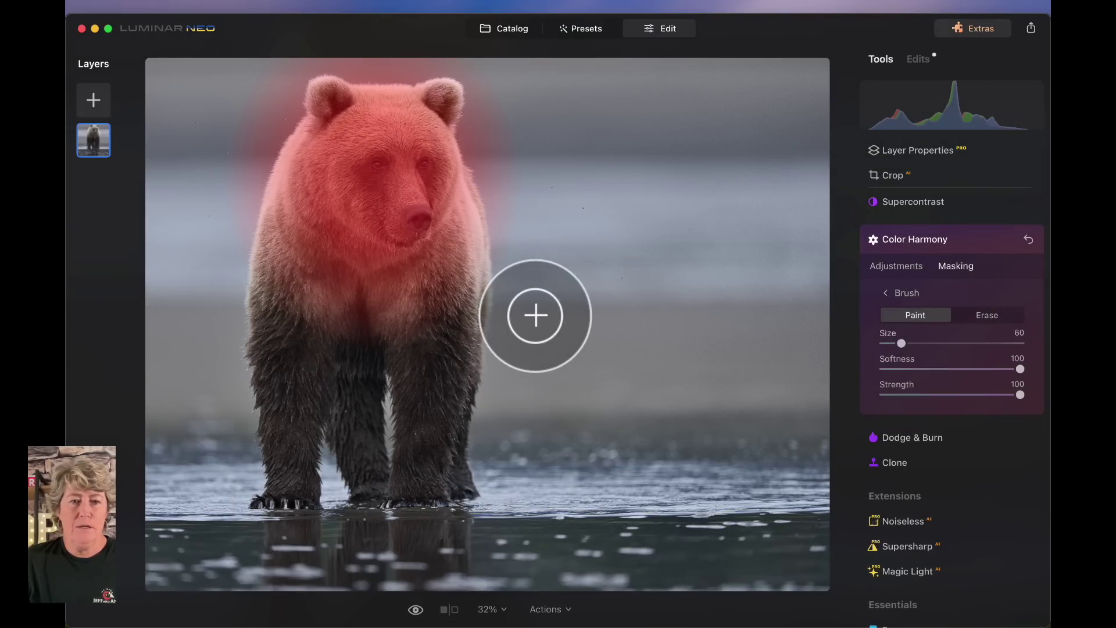
{"action": "mouse_move", "coordinate": [444, 261]}
{"action": "left_mouse_down"}
{"action": "mouse_move", "coordinate": [456, 239]}
{"action": "mouse_move", "coordinate": [449, 278]}
{"action": "mouse_move", "coordinate": [382, 313]}
{"action": "mouse_move", "coordinate": [431, 299]}
{"action": "mouse_move", "coordinate": [434, 277]}
{"action": "mouse_move", "coordinate": [350, 307]}
{"action": "mouse_move", "coordinate": [289, 285]}
{"action": "mouse_move", "coordinate": [292, 196]}
{"action": "mouse_move", "coordinate": [334, 272]}
{"action": "mouse_move", "coordinate": [401, 270]}
{"action": "mouse_move", "coordinate": [436, 251]}
{"action": "mouse_move", "coordinate": [361, 250]}
{"action": "mouse_move", "coordinate": [336, 228]}
{"action": "mouse_move", "coordinate": [352, 157]}
{"action": "mouse_move", "coordinate": [320, 146]}
{"action": "mouse_move", "coordinate": [298, 161]}
{"action": "mouse_move", "coordinate": [270, 243]}
{"action": "mouse_move", "coordinate": [267, 304]}
{"action": "mouse_move", "coordinate": [401, 338]}
{"action": "mouse_move", "coordinate": [451, 321]}
{"action": "mouse_move", "coordinate": [473, 295]}
{"action": "mouse_move", "coordinate": [477, 283]}
{"action": "mouse_move", "coordinate": [434, 341]}
{"action": "mouse_move", "coordinate": [270, 306]}
{"action": "mouse_move", "coordinate": [264, 359]}
{"action": "mouse_move", "coordinate": [291, 376]}
{"action": "mouse_move", "coordinate": [311, 350]}
{"action": "mouse_move", "coordinate": [331, 364]}
{"action": "mouse_move", "coordinate": [351, 354]}
{"action": "mouse_move", "coordinate": [355, 375]}
{"action": "mouse_move", "coordinate": [390, 365]}
{"action": "mouse_move", "coordinate": [426, 381]}
{"action": "mouse_move", "coordinate": [467, 341]}
{"action": "mouse_move", "coordinate": [470, 214]}
{"action": "mouse_move", "coordinate": [418, 138]}
{"action": "mouse_move", "coordinate": [426, 105]}
{"action": "mouse_move", "coordinate": [445, 99]}
{"action": "mouse_move", "coordinate": [326, 100]}
{"action": "left_mouse_up"}
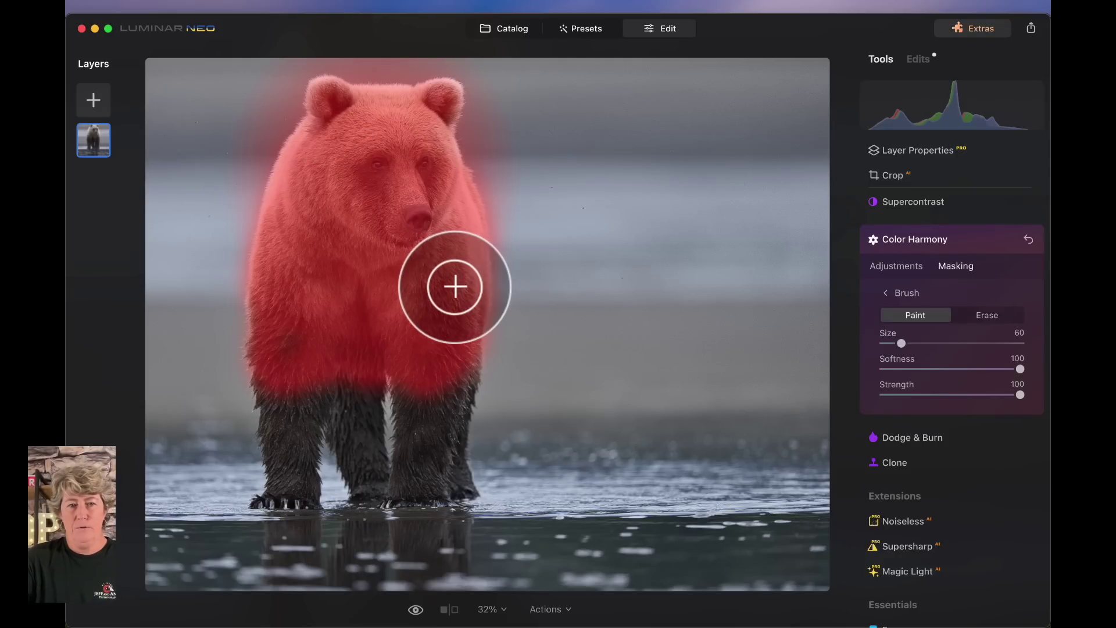
{"action": "left_click", "coordinate": [915, 265]}
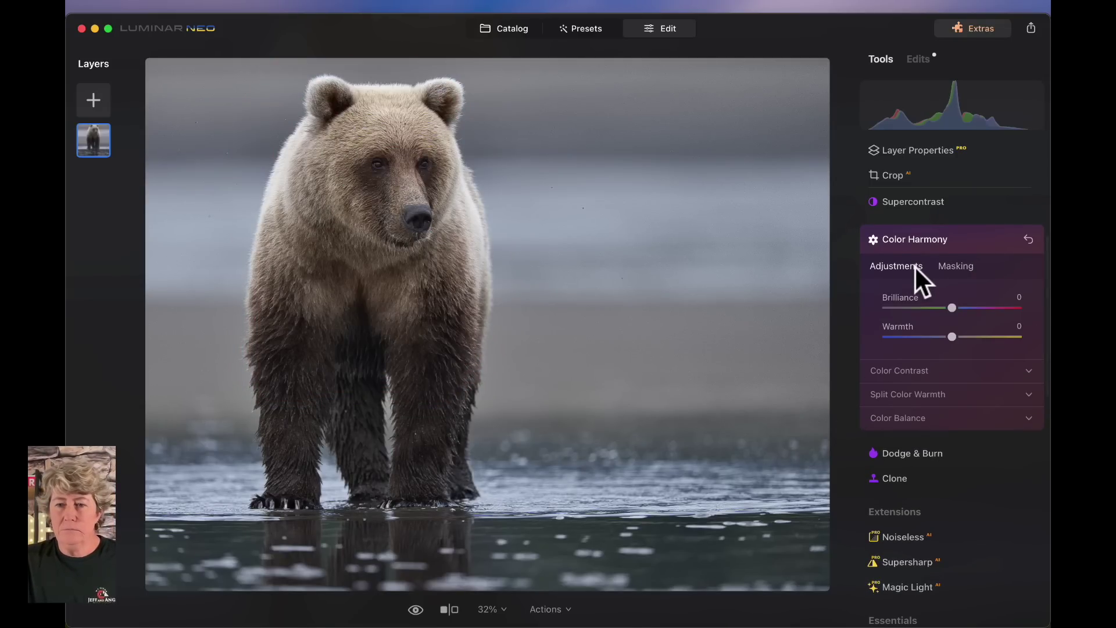
Raise Color Harmony Brilliance to 17 and Warmth to 13, comparing with the effect off
{"action": "left_click", "coordinate": [953, 307]}
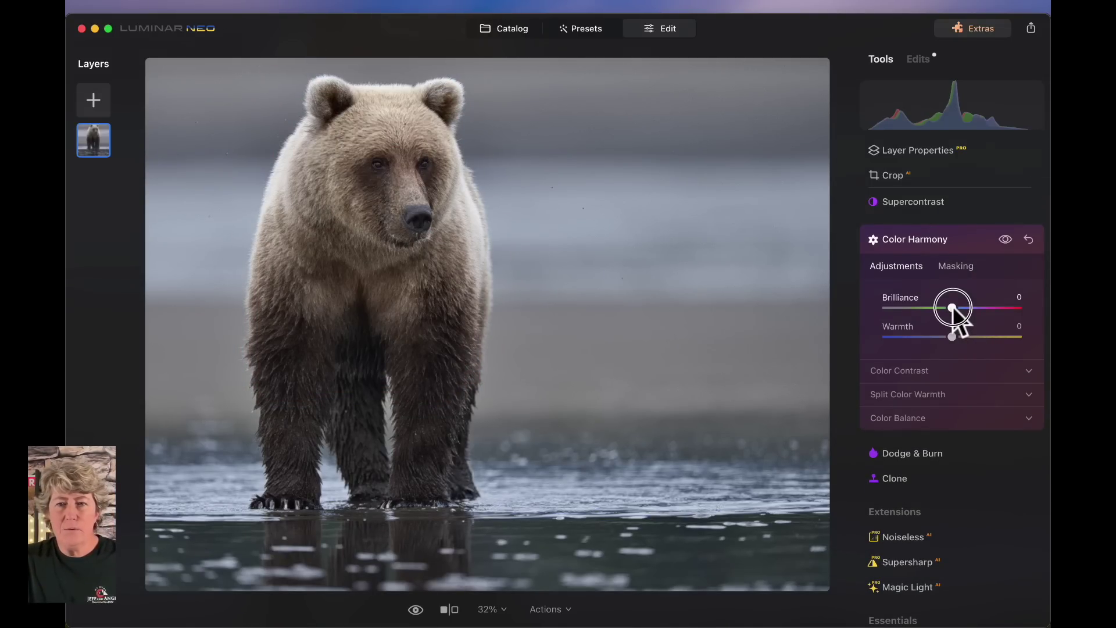
{"action": "left_click_drag", "start_coordinate": [952, 308], "coordinate": [965, 308]}
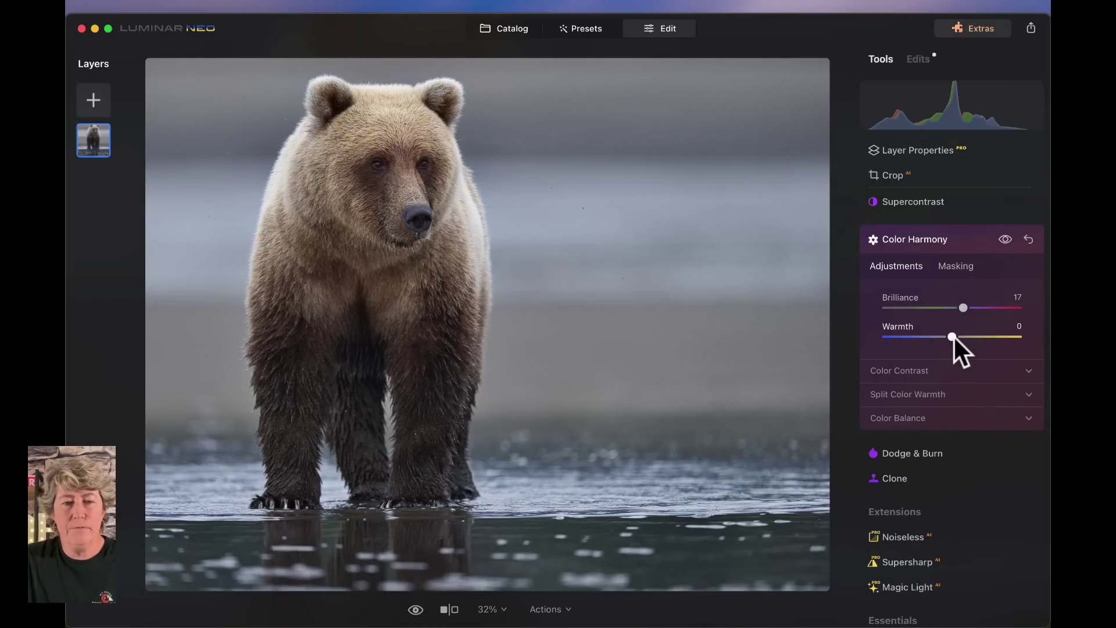
{"action": "left_click_drag", "start_coordinate": [954, 336], "coordinate": [962, 336]}
{"action": "scroll", "coordinate": [1000, 264], "scroll_direction": "up", "scroll_amount": 1}
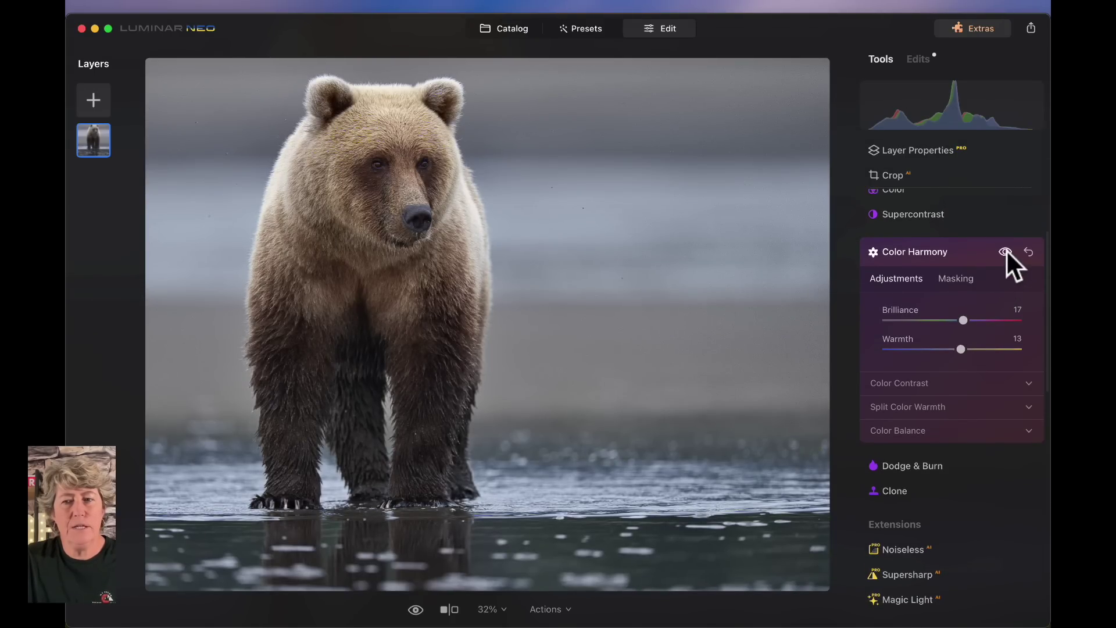
{"action": "left_click", "coordinate": [1005, 251]}
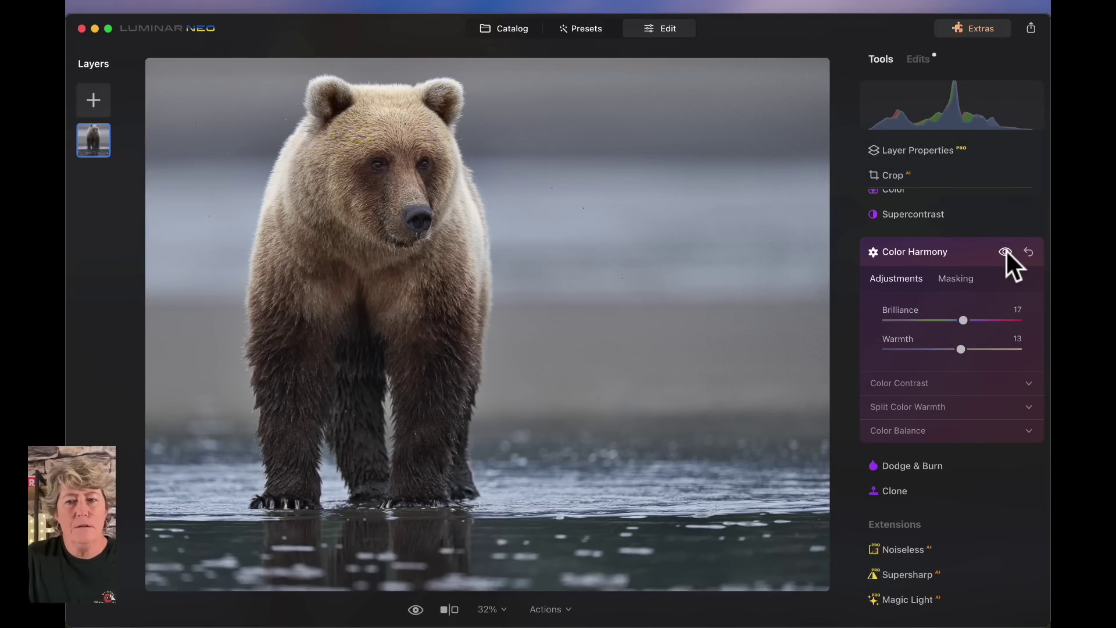
Set Split Color Warmth to Warm 4 and Cool -3, then collapse Color Harmony
{"action": "left_click", "coordinate": [947, 383]}
{"action": "left_click", "coordinate": [947, 382]}
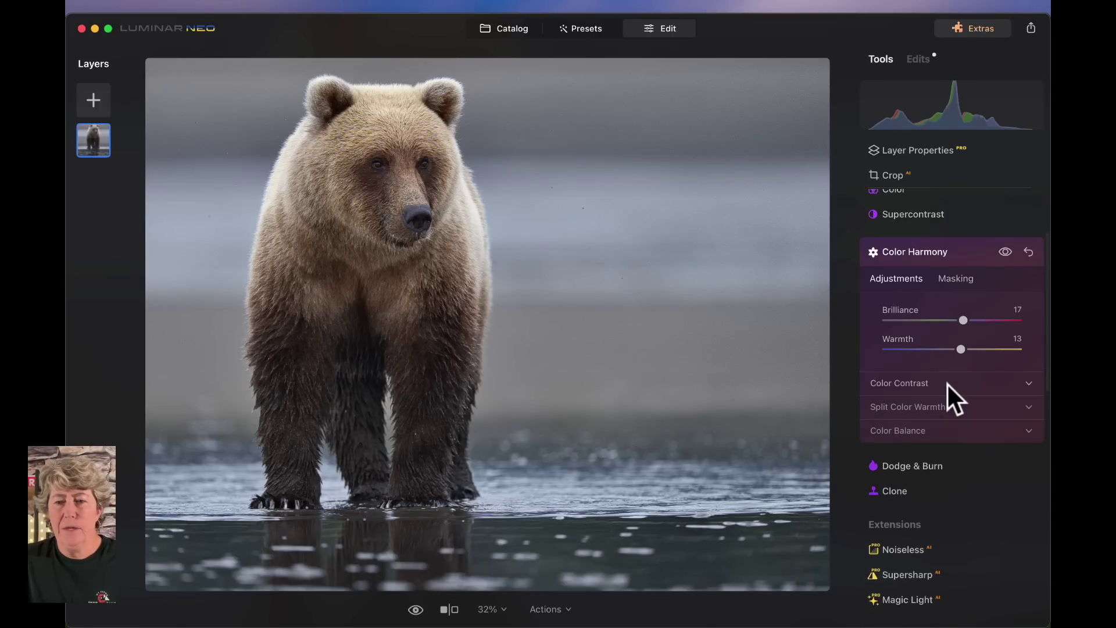
{"action": "left_click", "coordinate": [946, 407]}
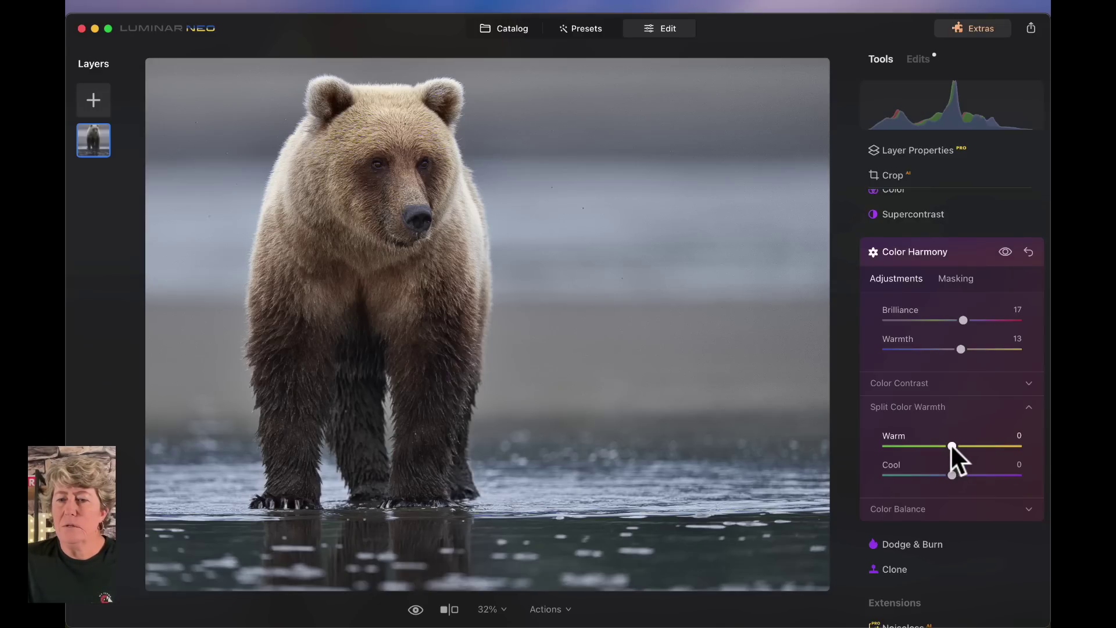
{"action": "left_click_drag", "start_coordinate": [951, 446], "coordinate": [955, 446]}
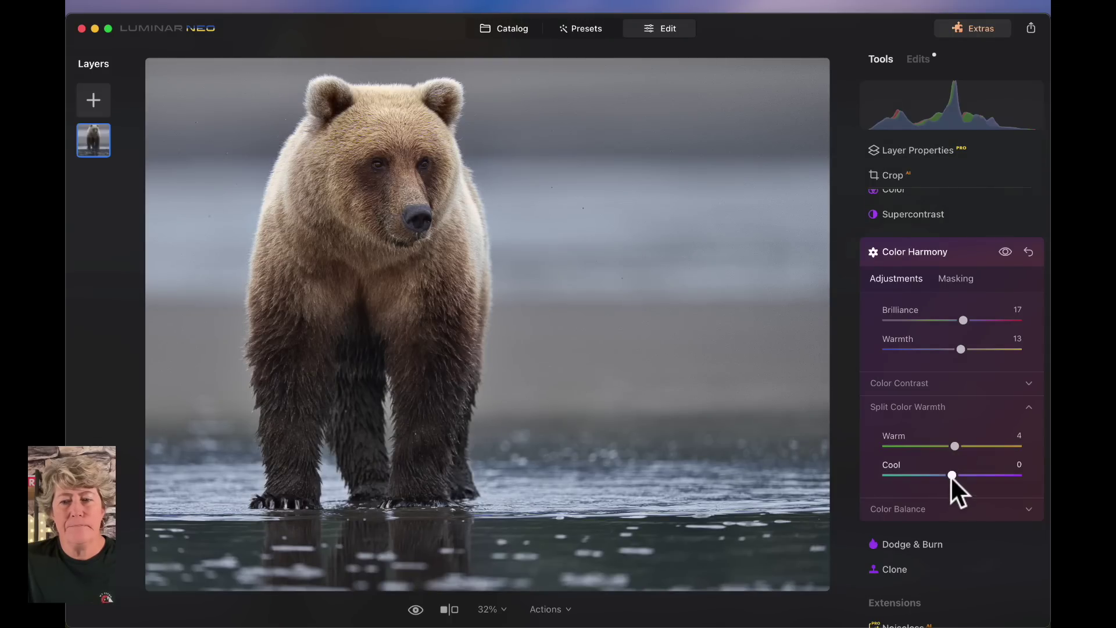
{"action": "left_click_drag", "start_coordinate": [952, 475], "coordinate": [949, 476]}
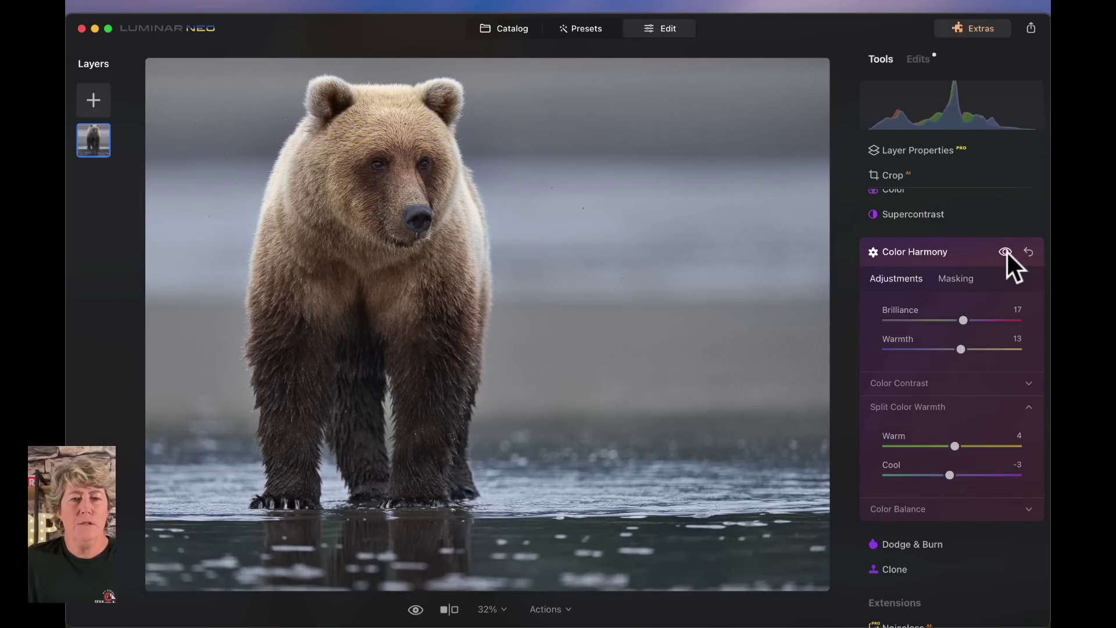
{"action": "left_click", "coordinate": [939, 253]}
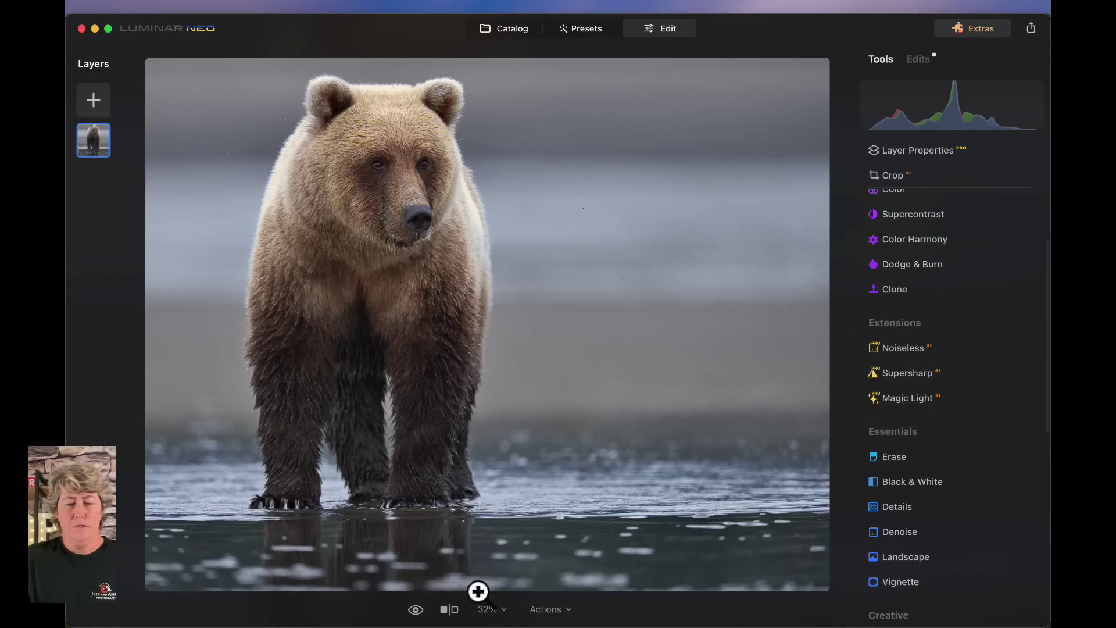
{"action": "left_click", "coordinate": [448, 609]}
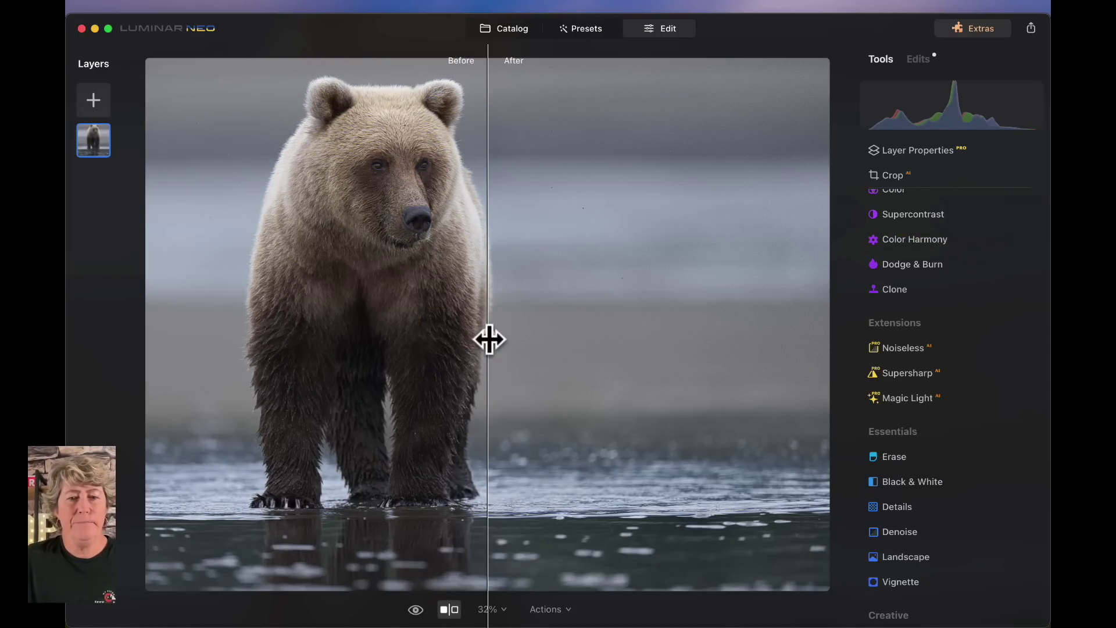
{"action": "left_click_drag", "start_coordinate": [490, 339], "coordinate": [224, 341]}
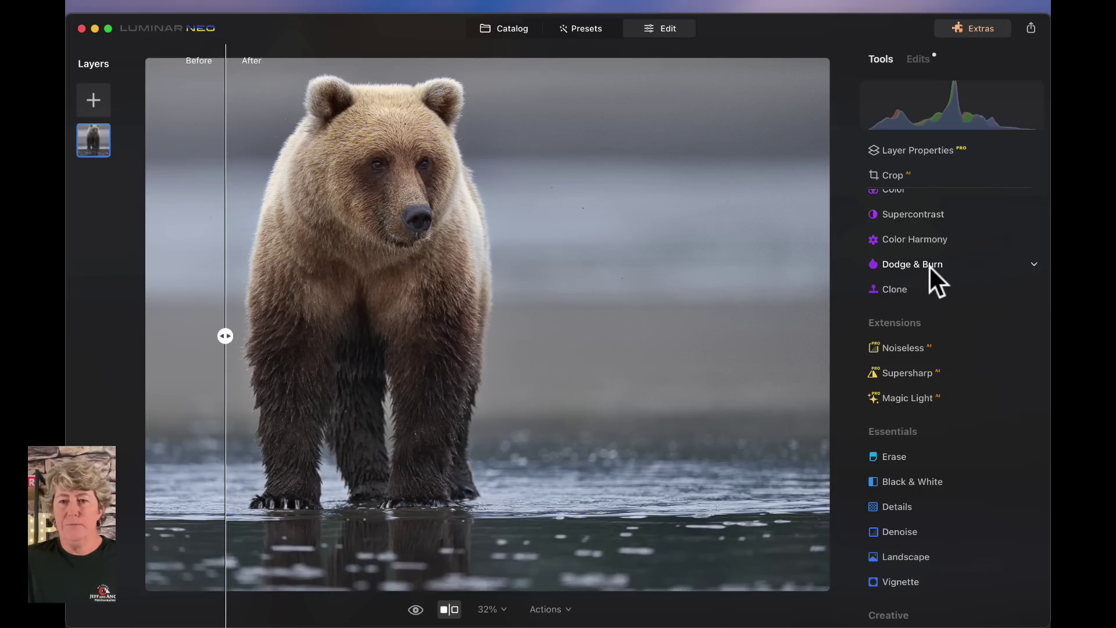
{"action": "scroll", "coordinate": [948, 407], "scroll_direction": "down", "scroll_amount": 3}
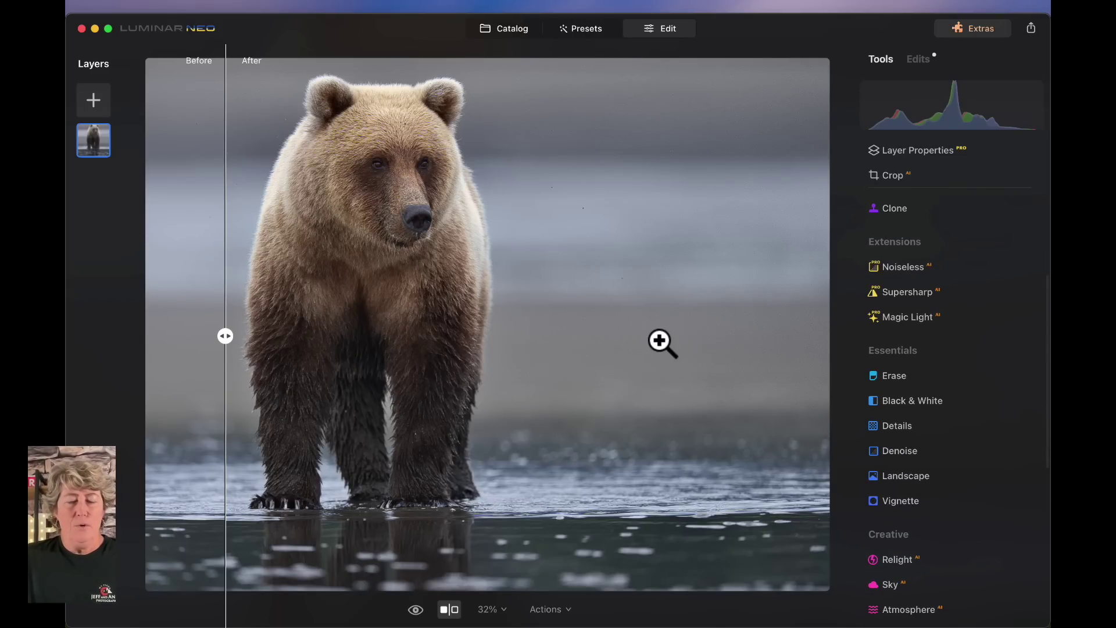
{"action": "left_click", "coordinate": [430, 279]}
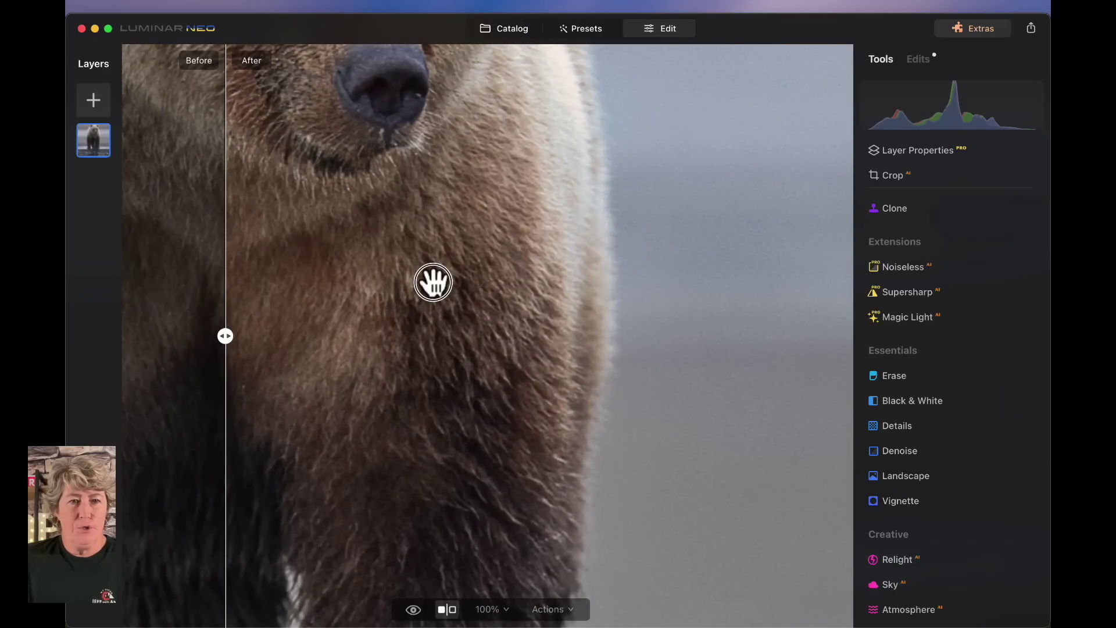
{"action": "left_click", "coordinate": [430, 280]}
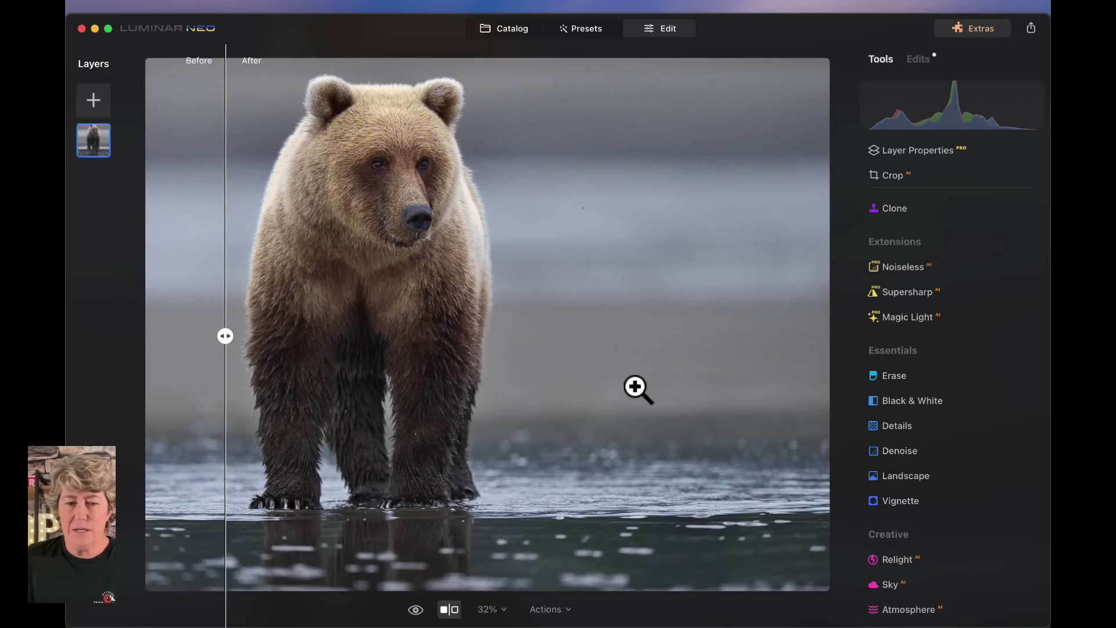
{"action": "left_click", "coordinate": [450, 609]}
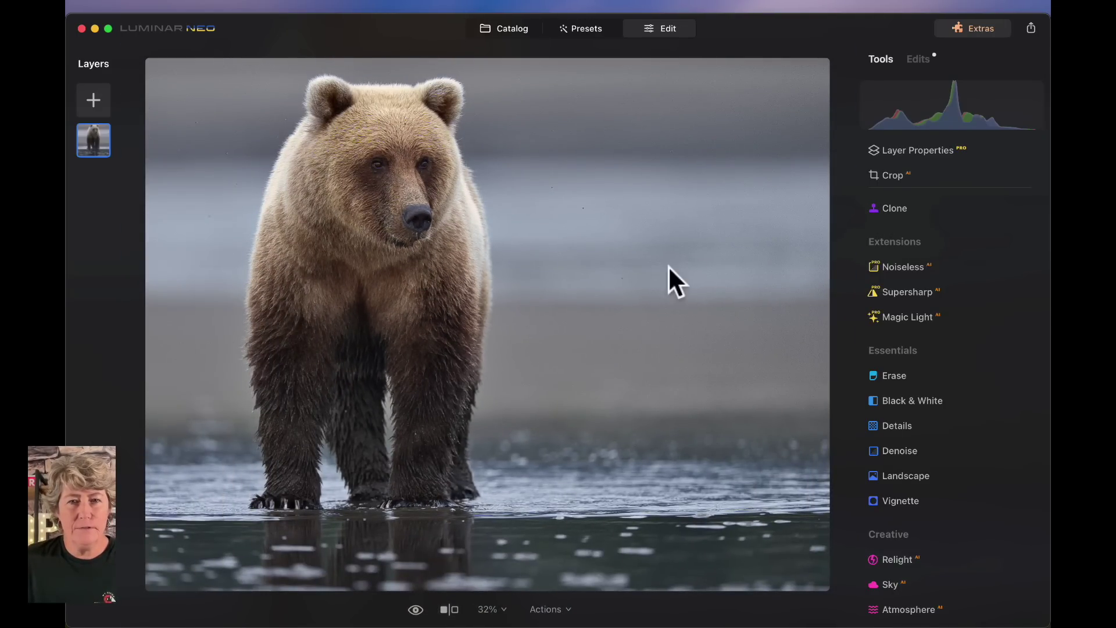
{"action": "left_click", "coordinate": [542, 227]}
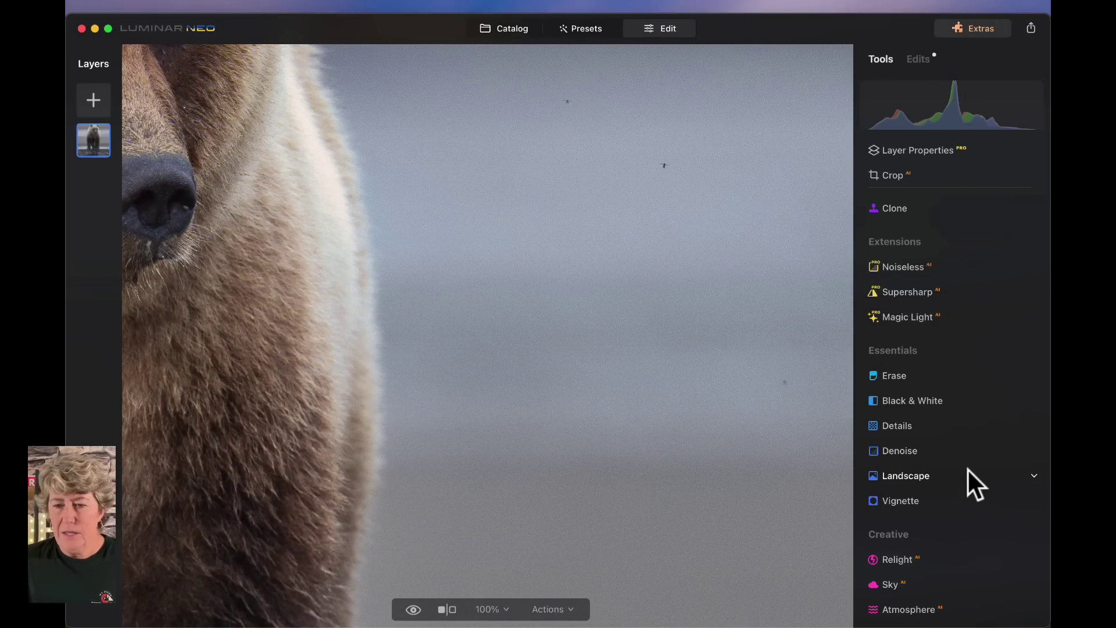
Run Erase's automatic Remove Dust Spots on the bear photo
{"action": "left_click", "coordinate": [891, 376]}
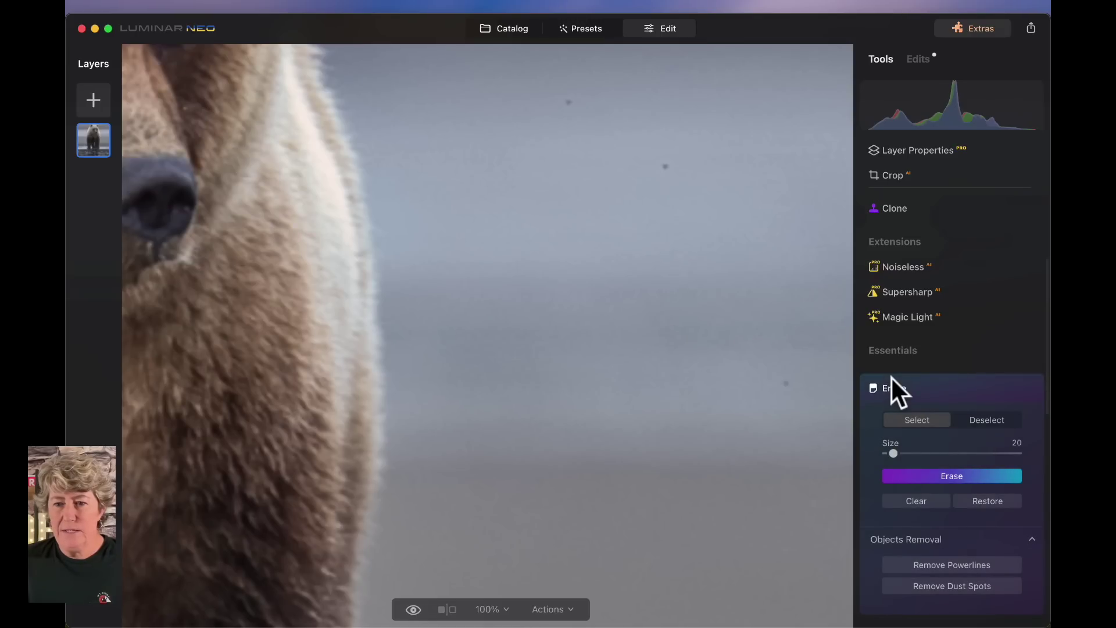
{"action": "left_click", "coordinate": [950, 586]}
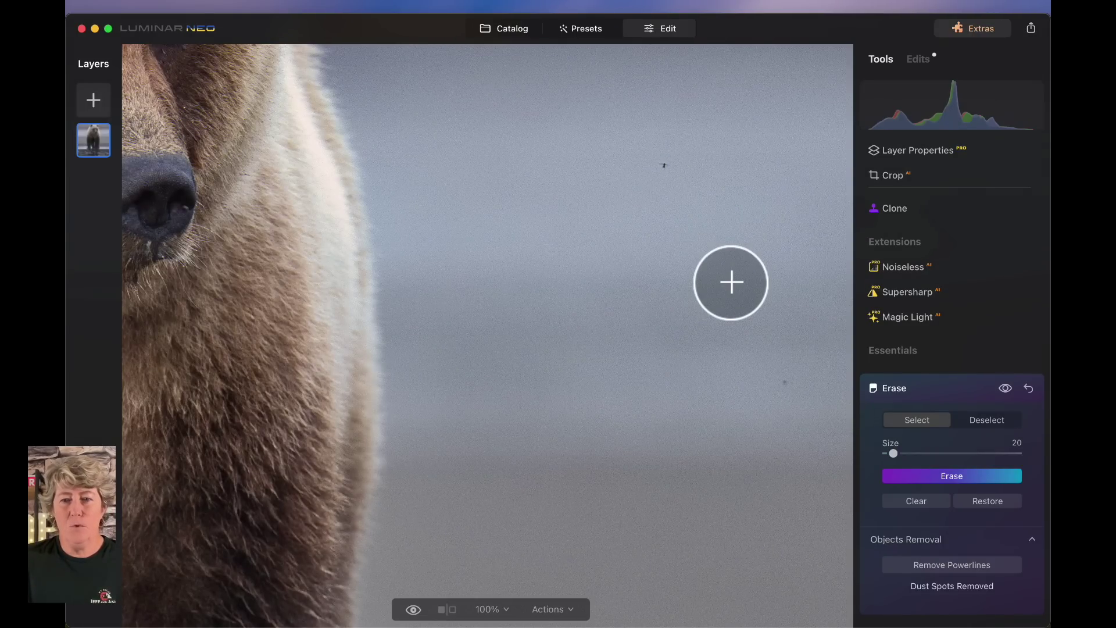
Erase each dark fly in the grey sky with a Size 10 Erase brush
{"action": "scroll", "coordinate": [728, 282], "scroll_direction": "down", "scroll_amount": 1}
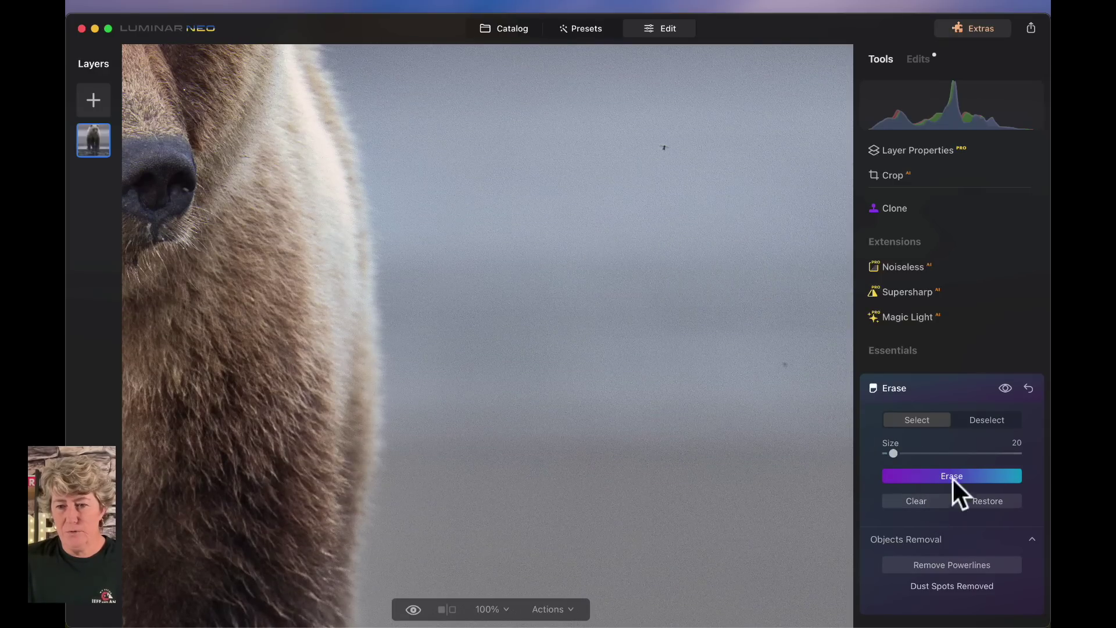
{"action": "left_click_drag", "start_coordinate": [893, 453], "coordinate": [886, 454]}
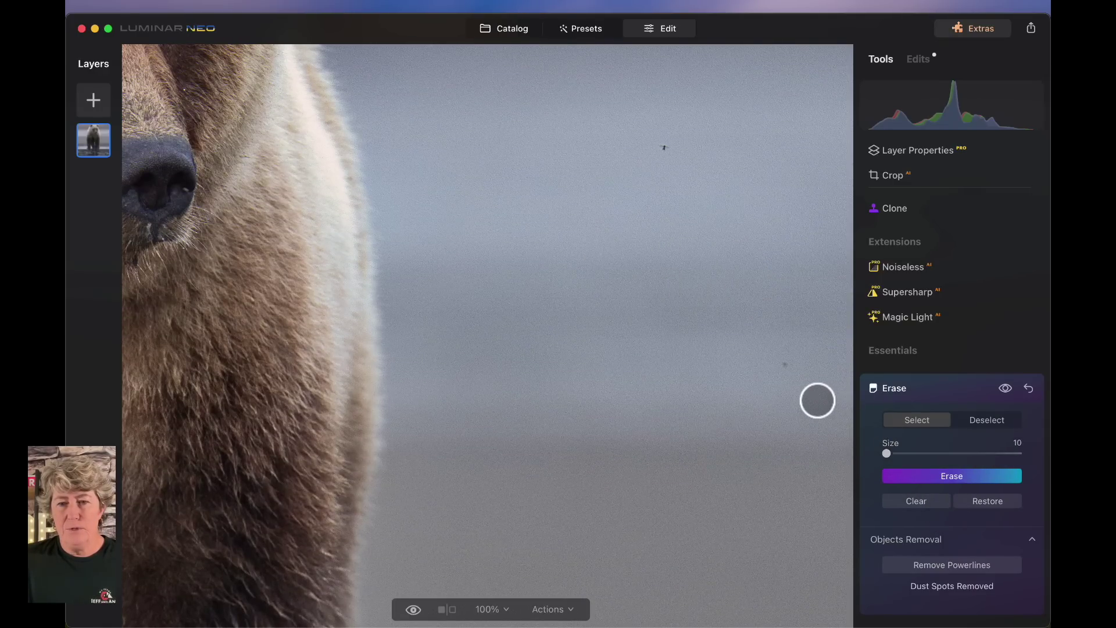
{"action": "left_click", "coordinate": [962, 473]}
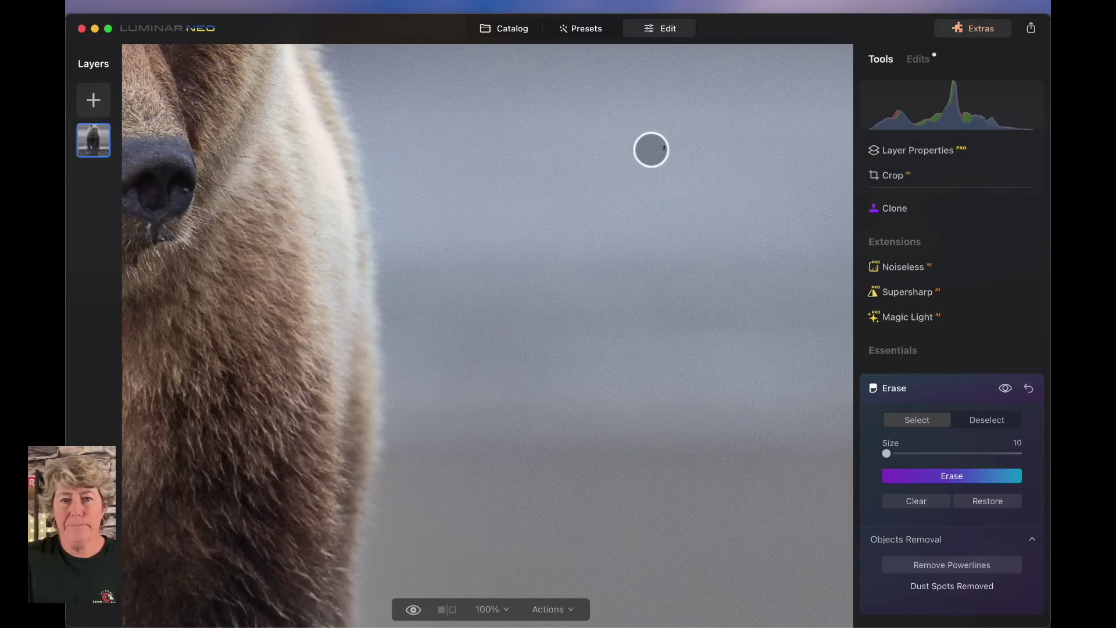
{"action": "left_click", "coordinate": [968, 476]}
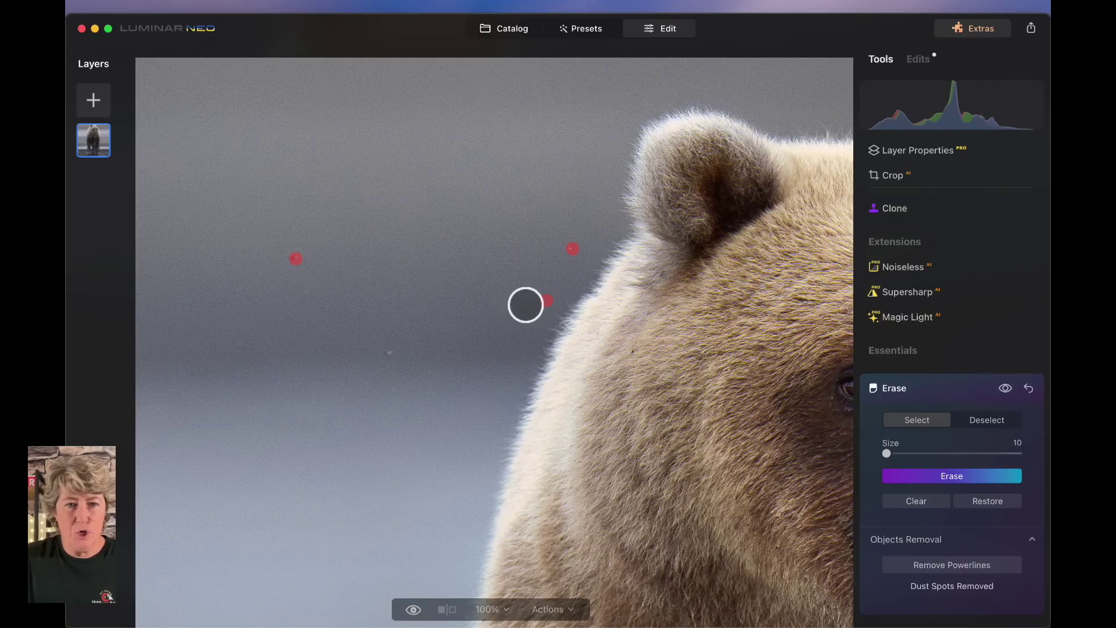
{"action": "left_click", "coordinate": [959, 475]}
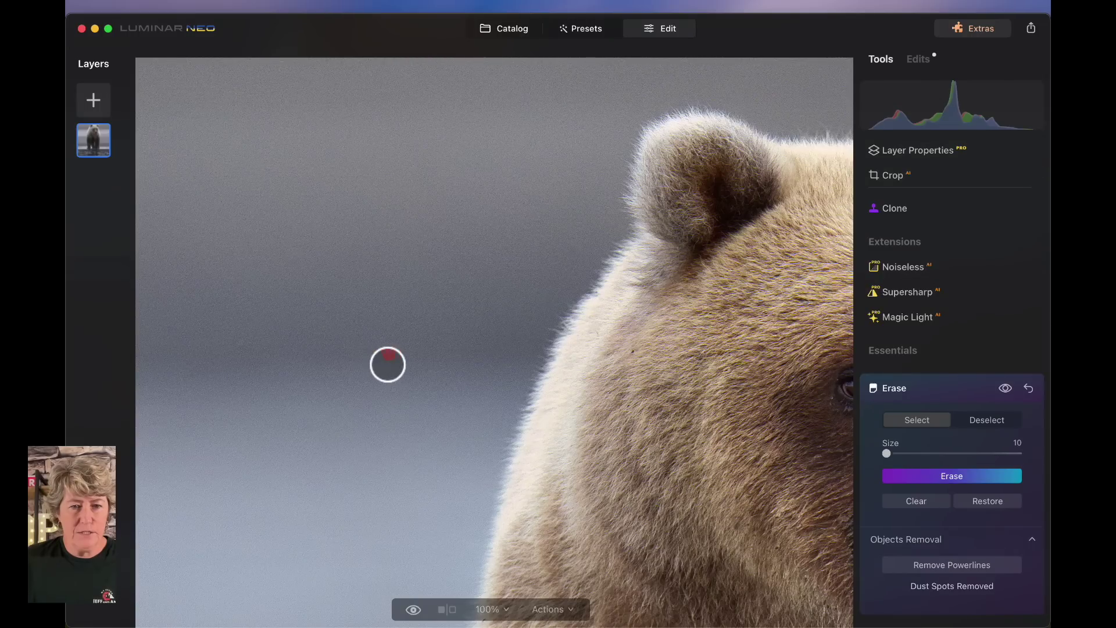
{"action": "left_click", "coordinate": [958, 477]}
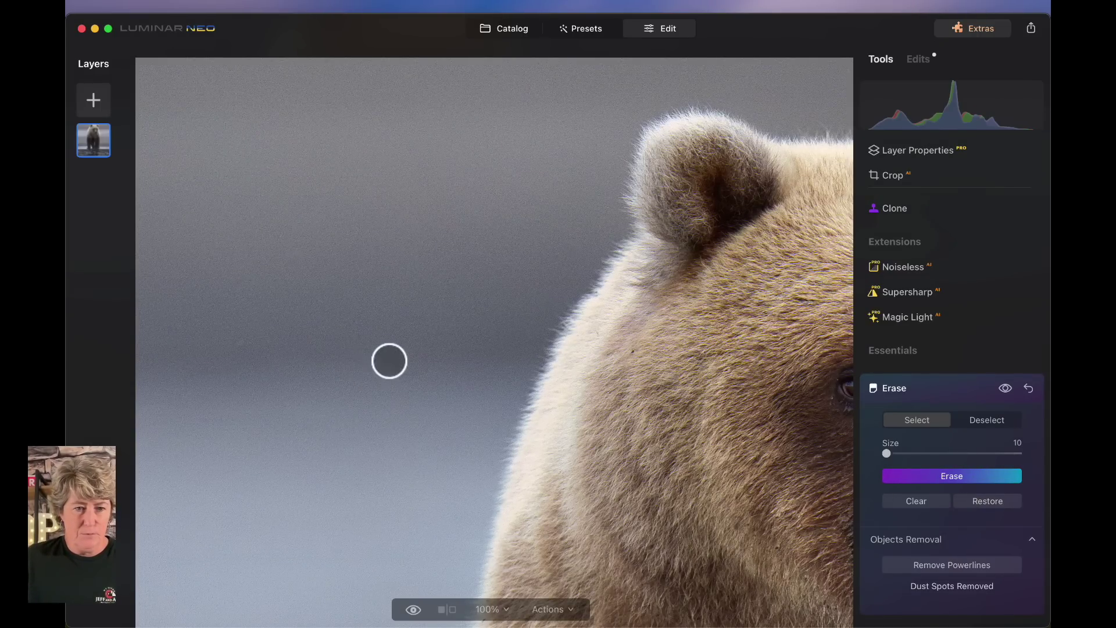
Collapse the Erase tool and zoom to fit the whole bear
{"action": "scroll", "coordinate": [322, 304], "scroll_direction": "down", "scroll_amount": 10}
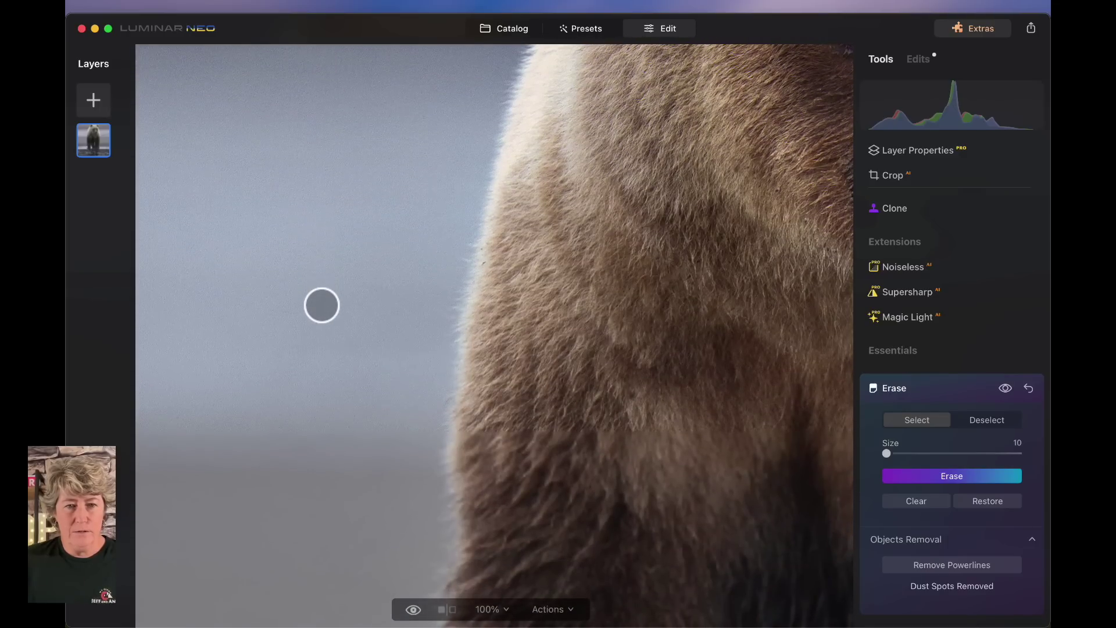
{"action": "scroll", "coordinate": [321, 305], "scroll_direction": "down", "scroll_amount": 5}
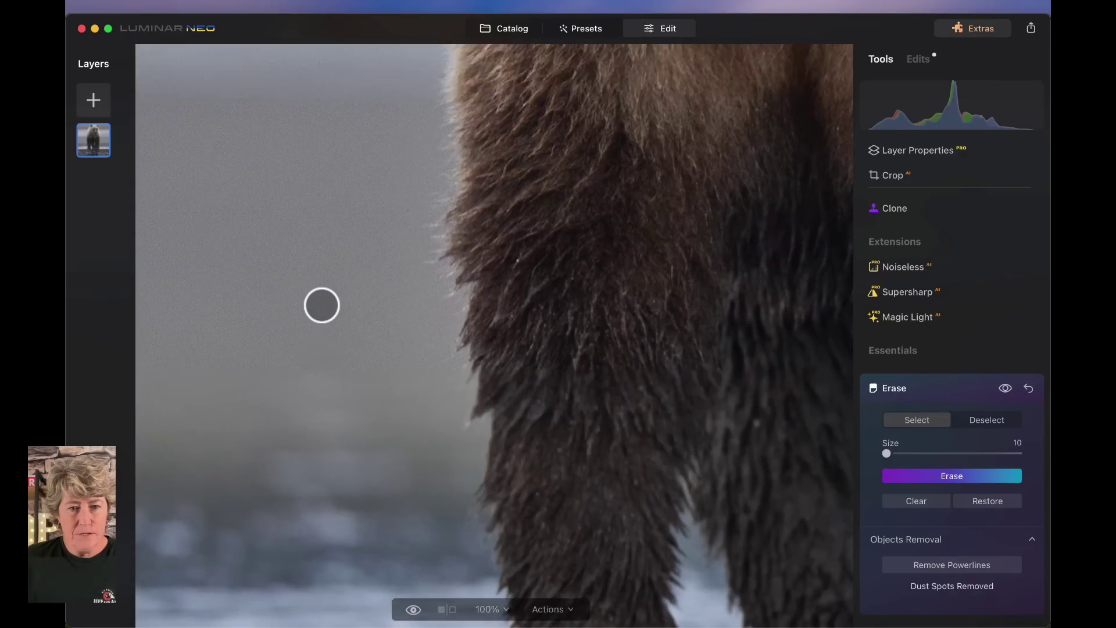
{"action": "scroll", "coordinate": [322, 304], "scroll_direction": "up", "scroll_amount": 15}
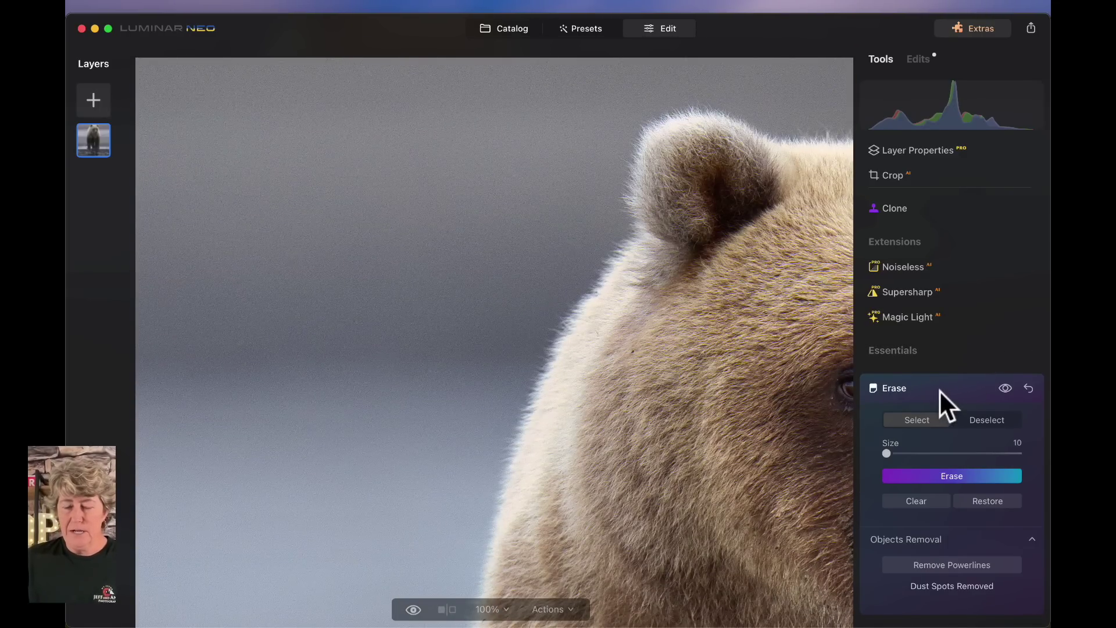
{"action": "left_click", "coordinate": [939, 389]}
{"action": "left_click", "coordinate": [715, 366]}
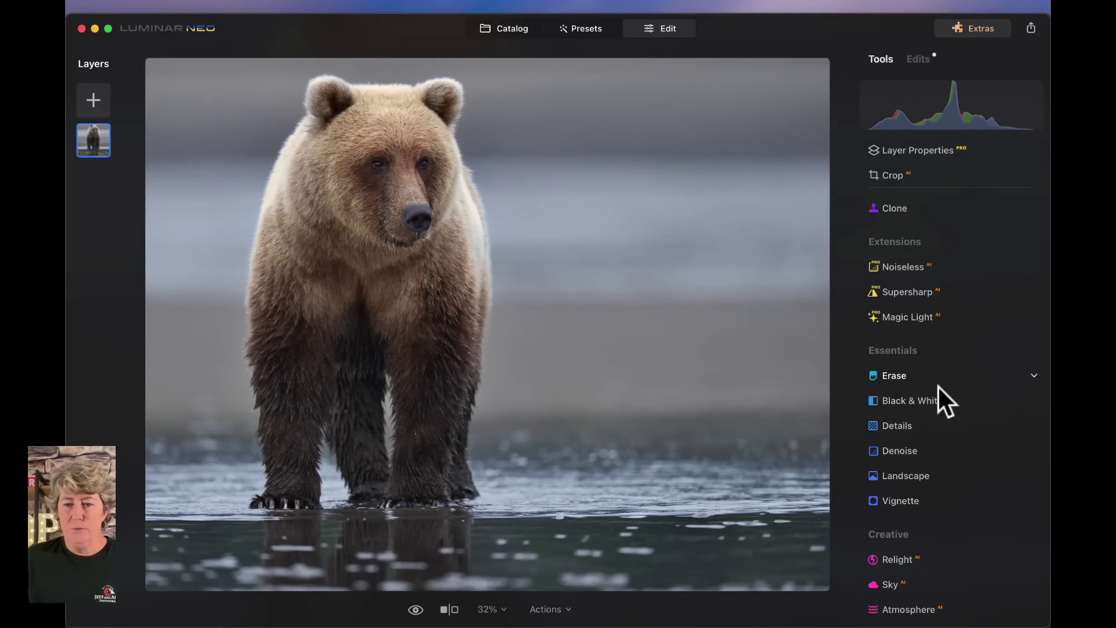
Open Dodge & Burn with a smaller Lighten brush, zoom to 50%, and reset lightening
{"action": "scroll", "coordinate": [884, 337], "scroll_direction": "down", "scroll_amount": 1}
{"action": "scroll", "coordinate": [886, 319], "scroll_direction": "up", "scroll_amount": 5}
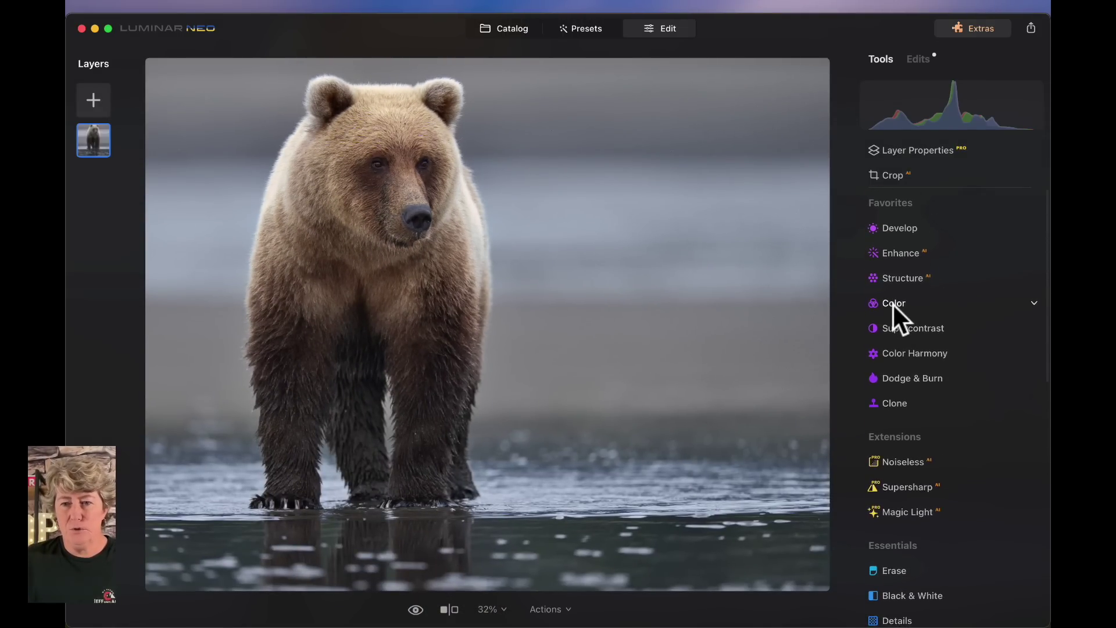
{"action": "left_click", "coordinate": [926, 377]}
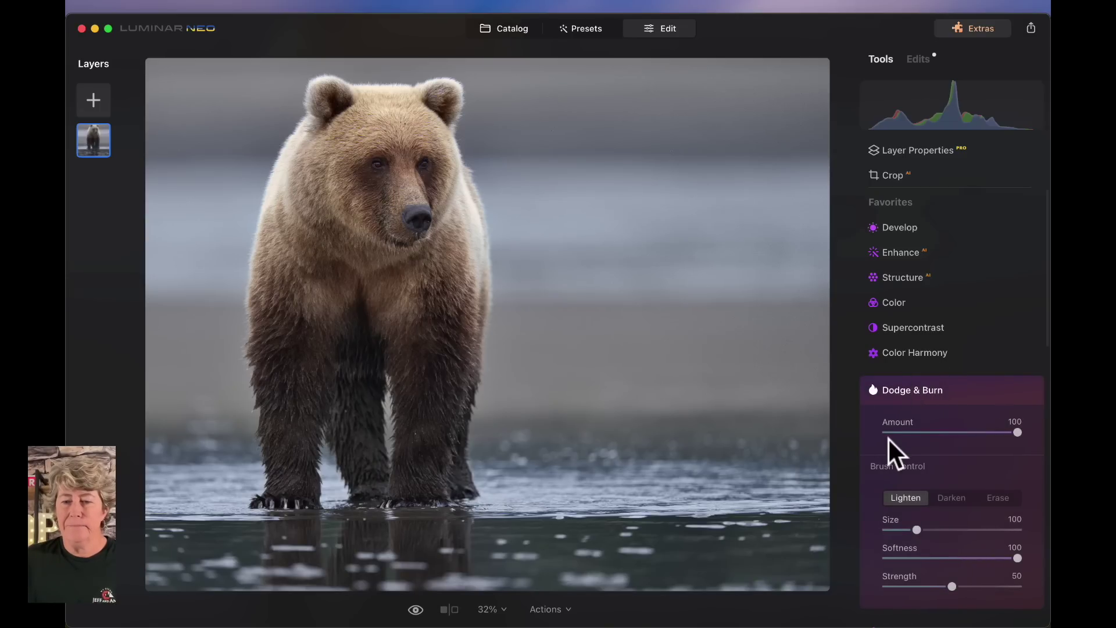
{"action": "left_click_drag", "start_coordinate": [916, 529], "coordinate": [888, 531]}
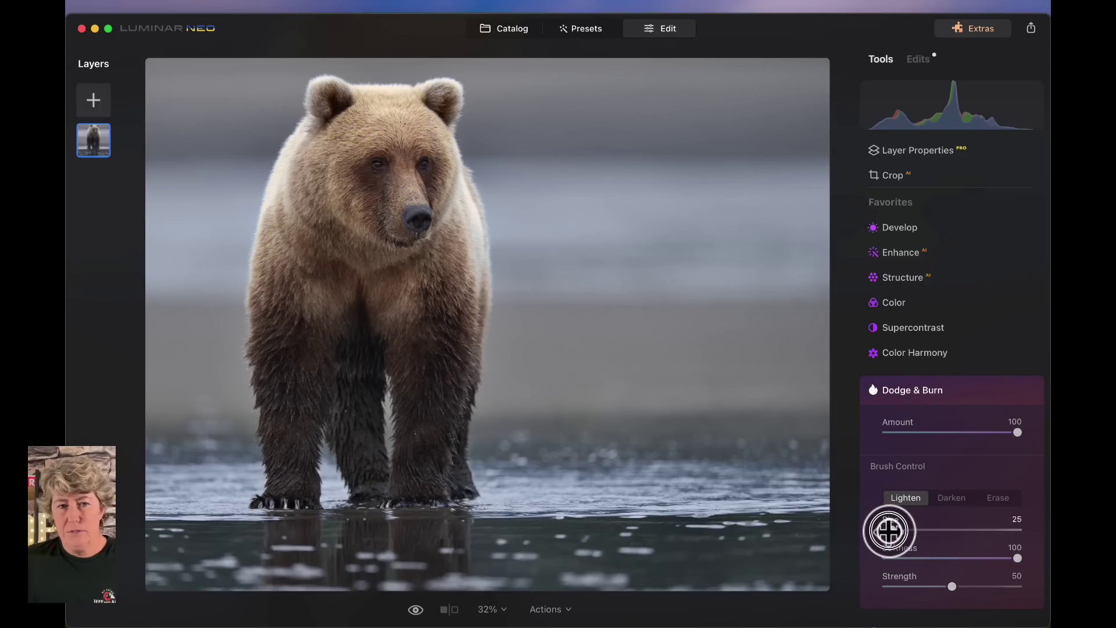
{"action": "left_click", "coordinate": [500, 608]}
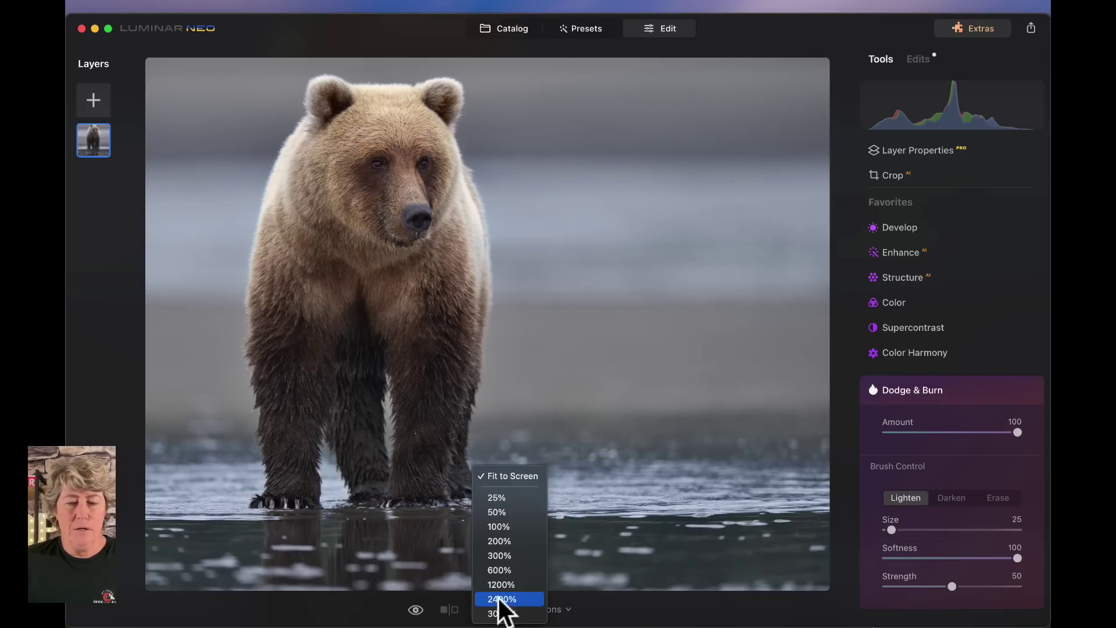
{"action": "left_click", "coordinate": [507, 512]}
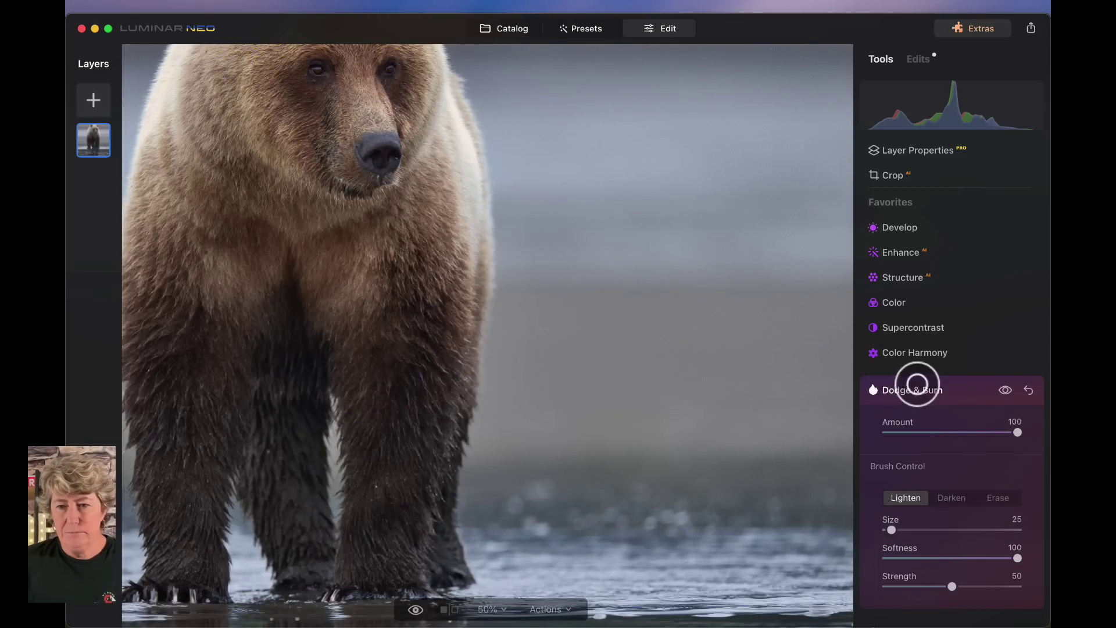
{"action": "left_click", "coordinate": [1028, 389]}
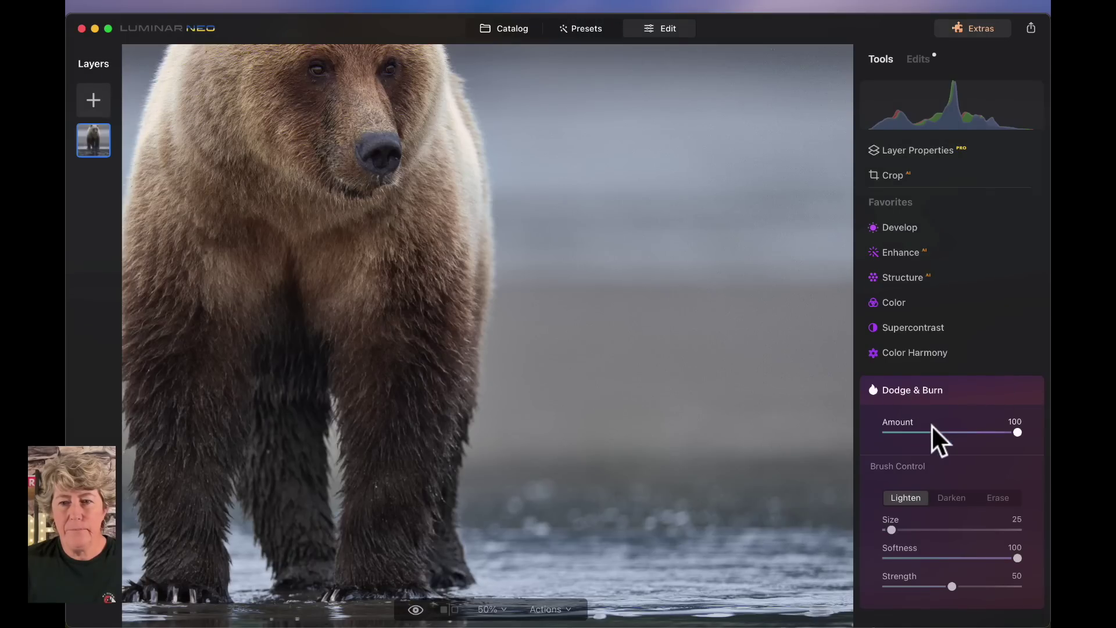
Lighten the bear's left eye using Strength 46 and an eye-sized brush
{"action": "scroll", "coordinate": [427, 115], "scroll_direction": "up", "scroll_amount": 5}
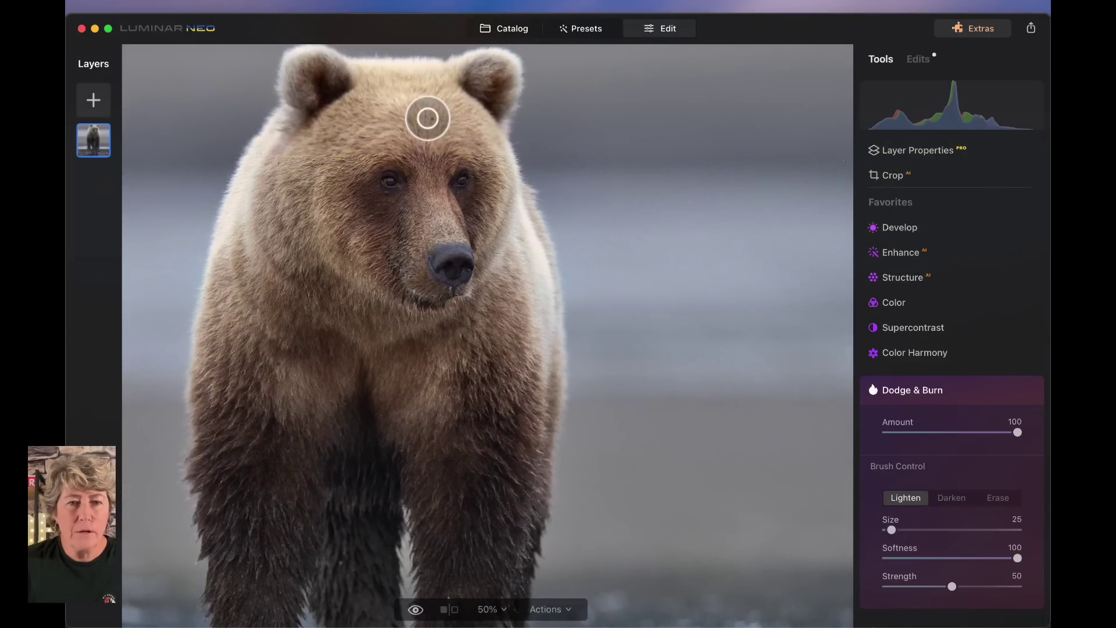
{"action": "mouse_move", "coordinate": [398, 186]}
{"action": "left_mouse_down"}
{"action": "mouse_move", "coordinate": [386, 187]}
{"action": "mouse_move", "coordinate": [468, 186]}
{"action": "left_mouse_up"}
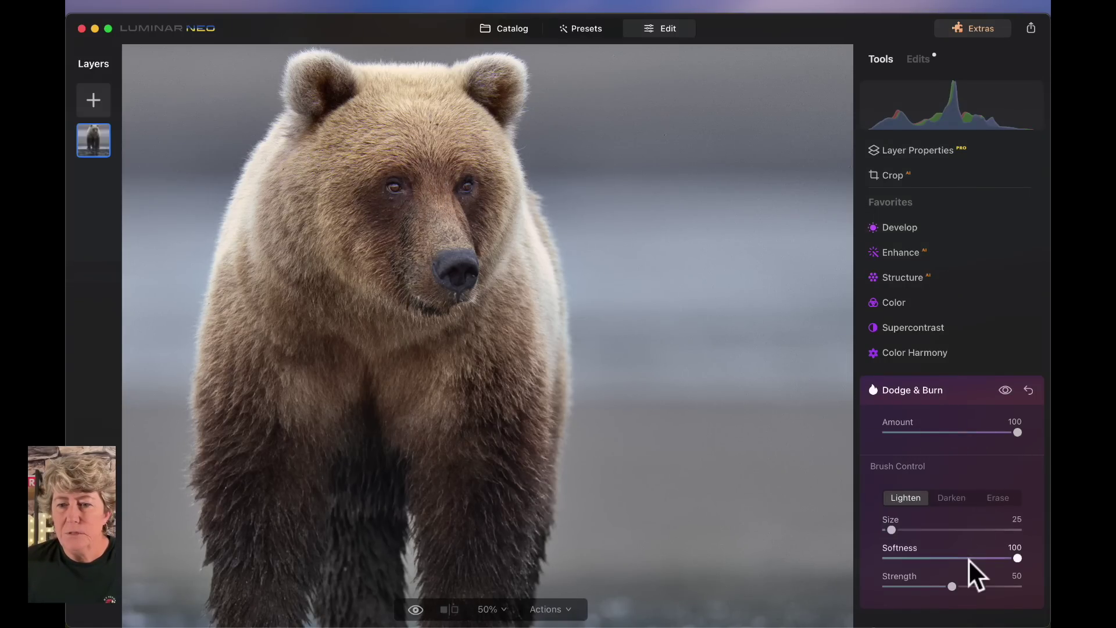
{"action": "left_click_drag", "start_coordinate": [950, 585], "coordinate": [933, 588]}
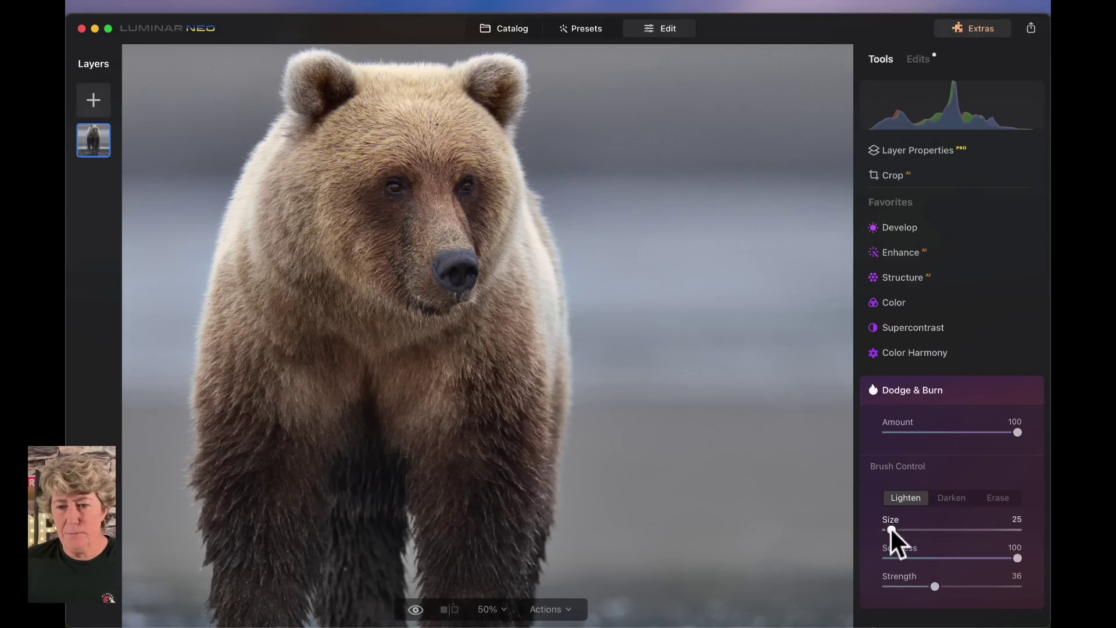
{"action": "left_click_drag", "start_coordinate": [890, 527], "coordinate": [888, 528]}
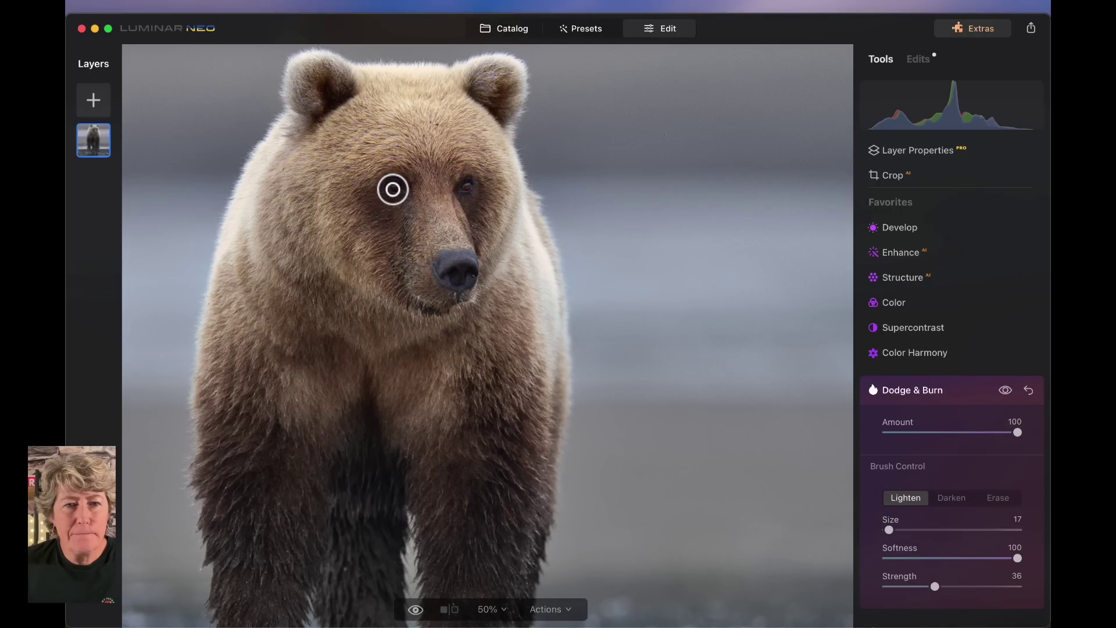
{"action": "left_click_drag", "start_coordinate": [394, 189], "coordinate": [424, 197]}
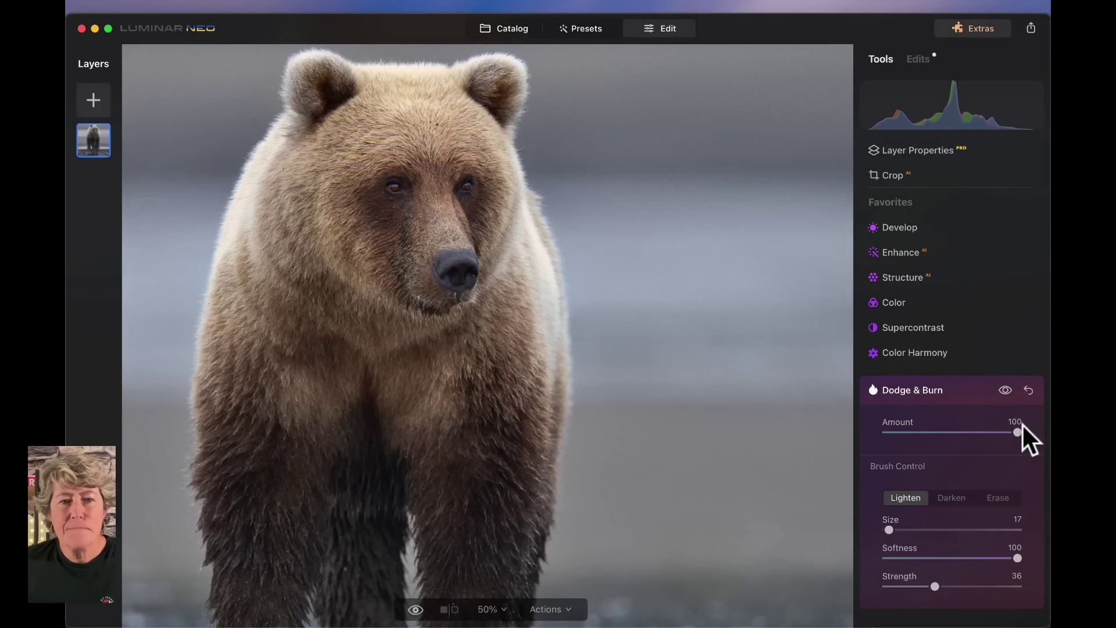
Raise the lightening Strength to 55 and brighten both eyes further
{"action": "left_click", "coordinate": [935, 586]}
{"action": "mouse_move", "coordinate": [935, 585]}
{"action": "left_mouse_down"}
{"action": "mouse_move", "coordinate": [1044, 589]}
{"action": "mouse_move", "coordinate": [960, 587]}
{"action": "left_mouse_up"}
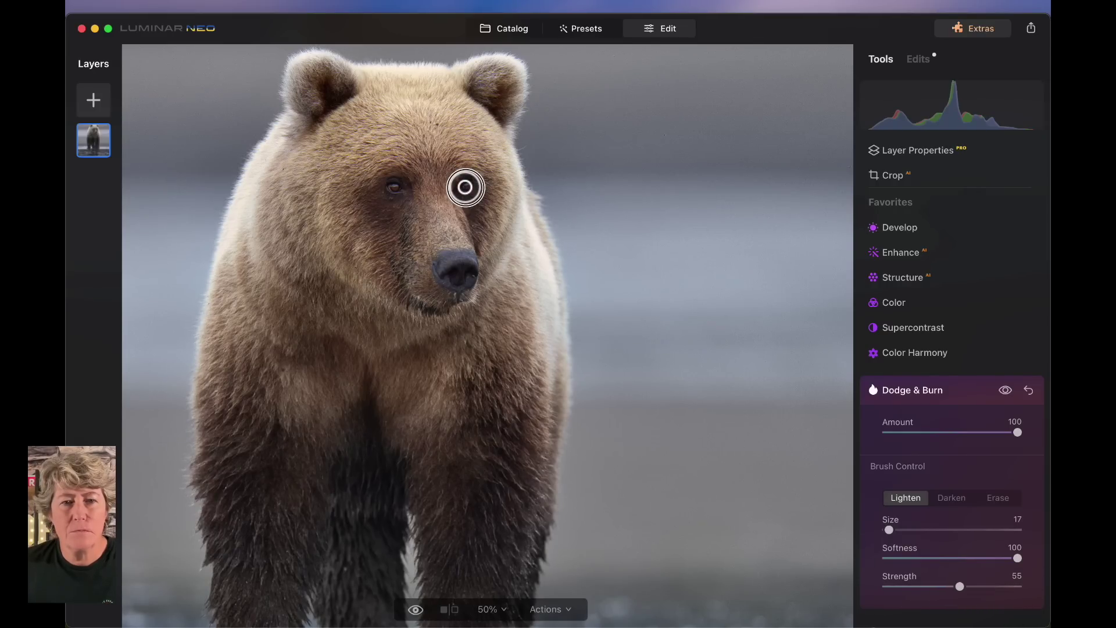
{"action": "left_click_drag", "start_coordinate": [465, 187], "coordinate": [466, 185]}
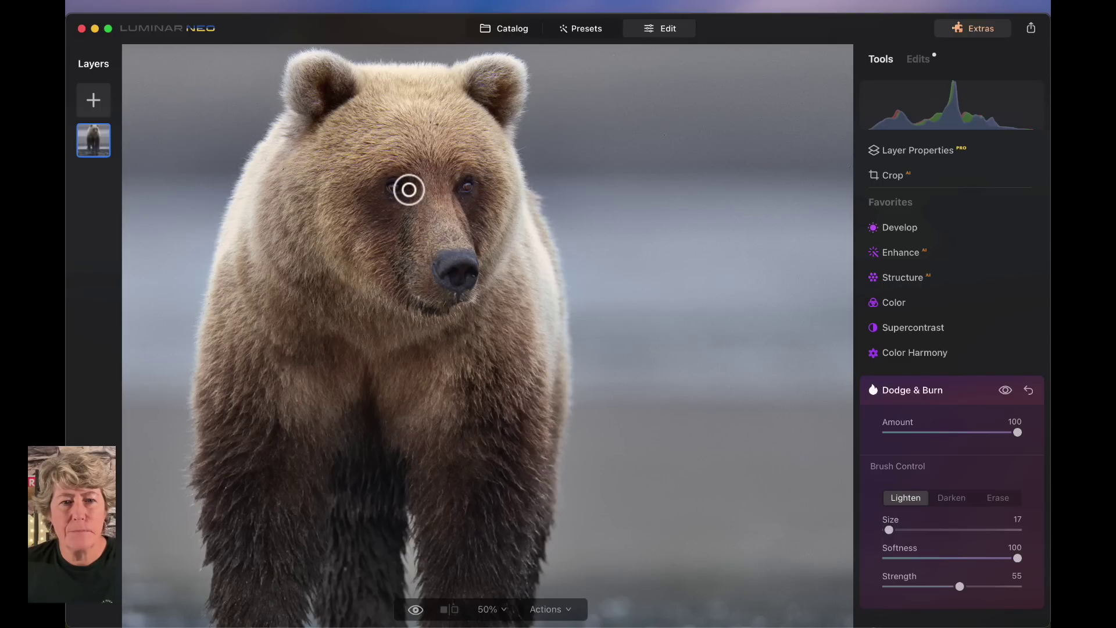
{"action": "left_click_drag", "start_coordinate": [399, 189], "coordinate": [392, 185]}
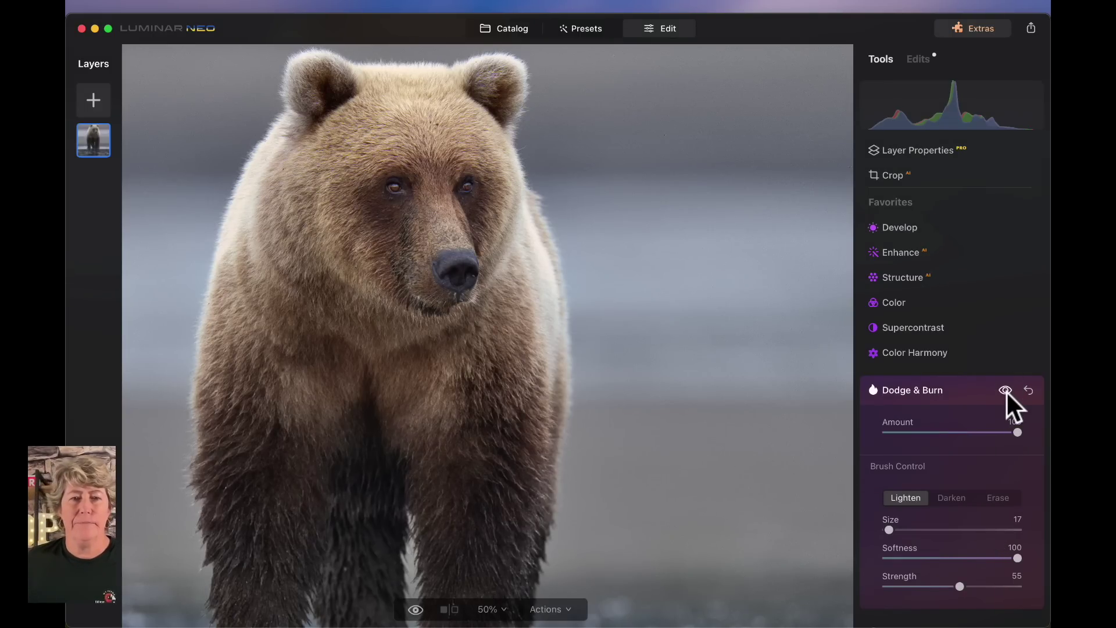
Brush a Size 50 Develop mask over both of the bear's shoulders
{"action": "left_click", "coordinate": [939, 389]}
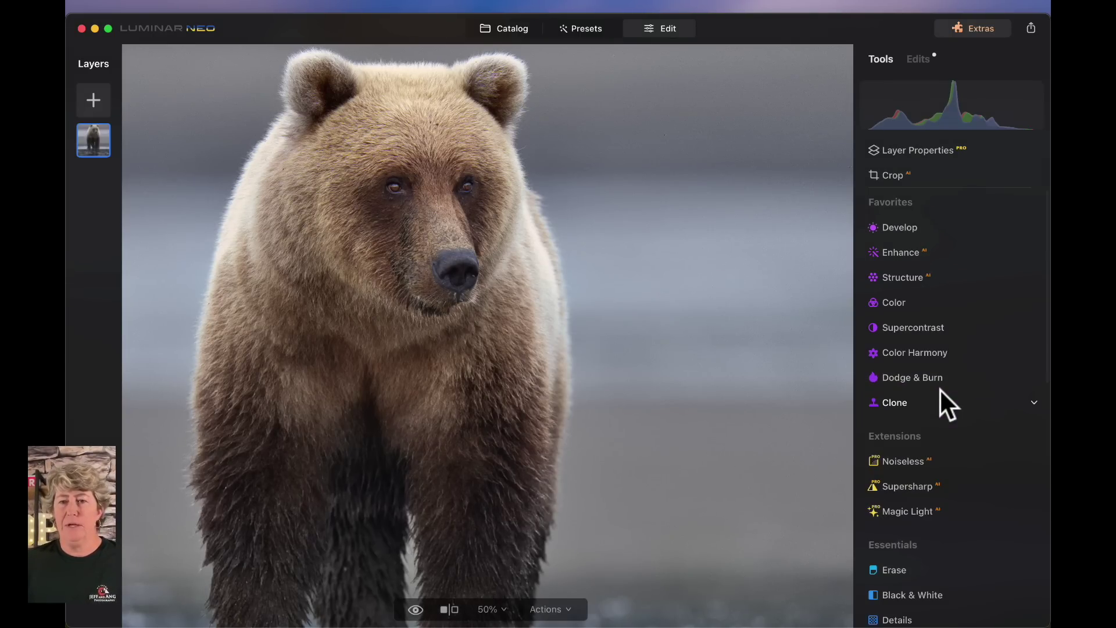
{"action": "left_click", "coordinate": [908, 227]}
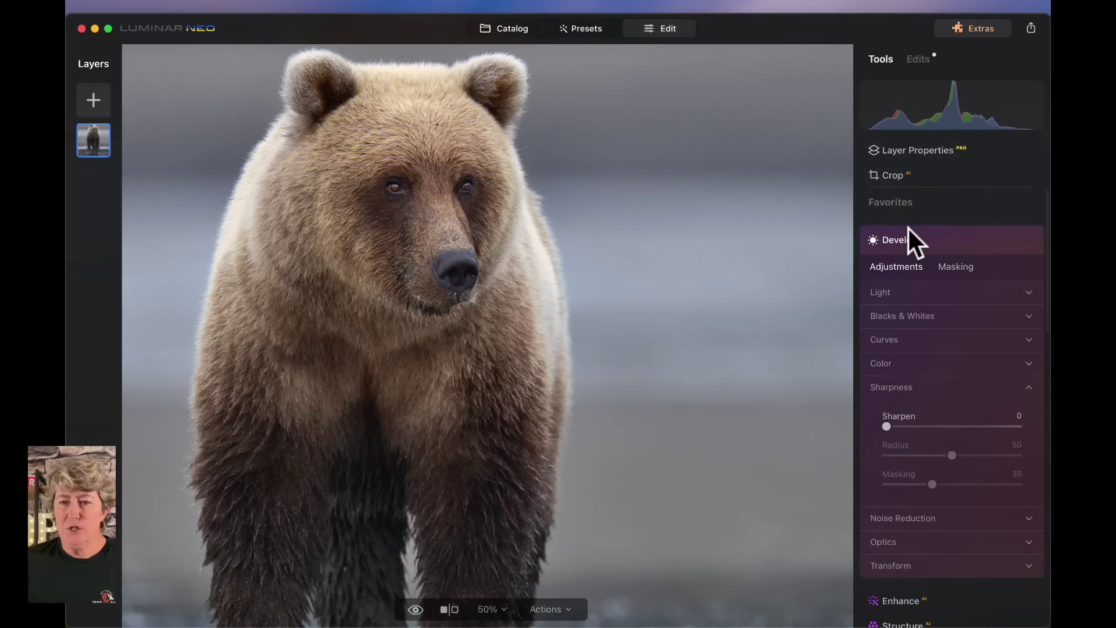
{"action": "left_click", "coordinate": [962, 265]}
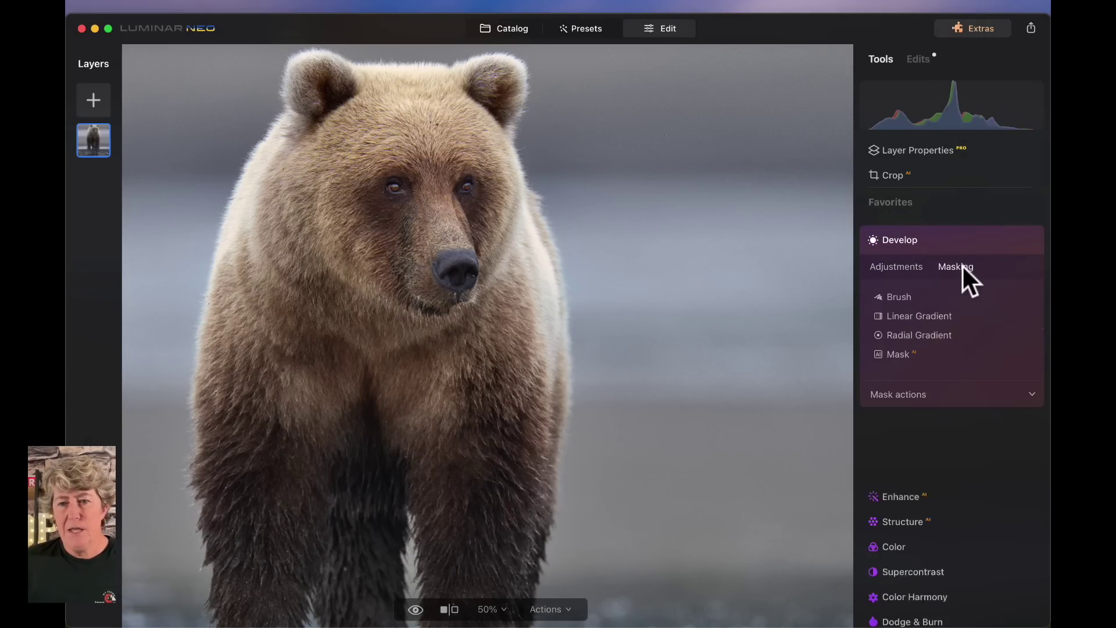
{"action": "left_click", "coordinate": [891, 295]}
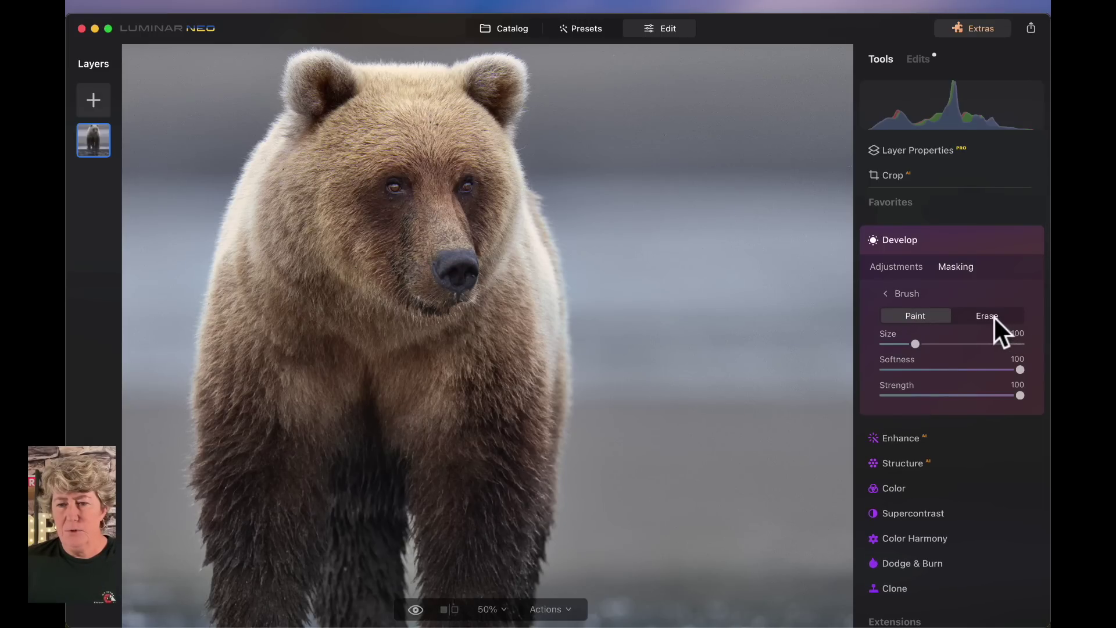
{"action": "left_click_drag", "start_coordinate": [916, 343], "coordinate": [897, 345]}
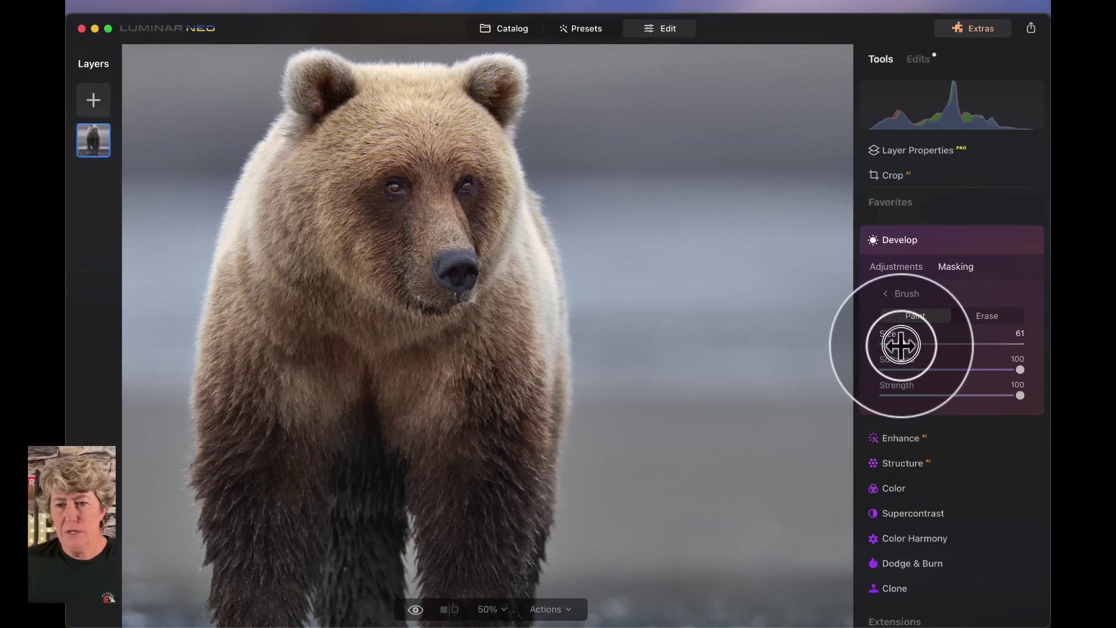
{"action": "mouse_move", "coordinate": [557, 331]}
{"action": "left_mouse_down"}
{"action": "mouse_move", "coordinate": [553, 366]}
{"action": "mouse_move", "coordinate": [551, 357]}
{"action": "left_mouse_up"}
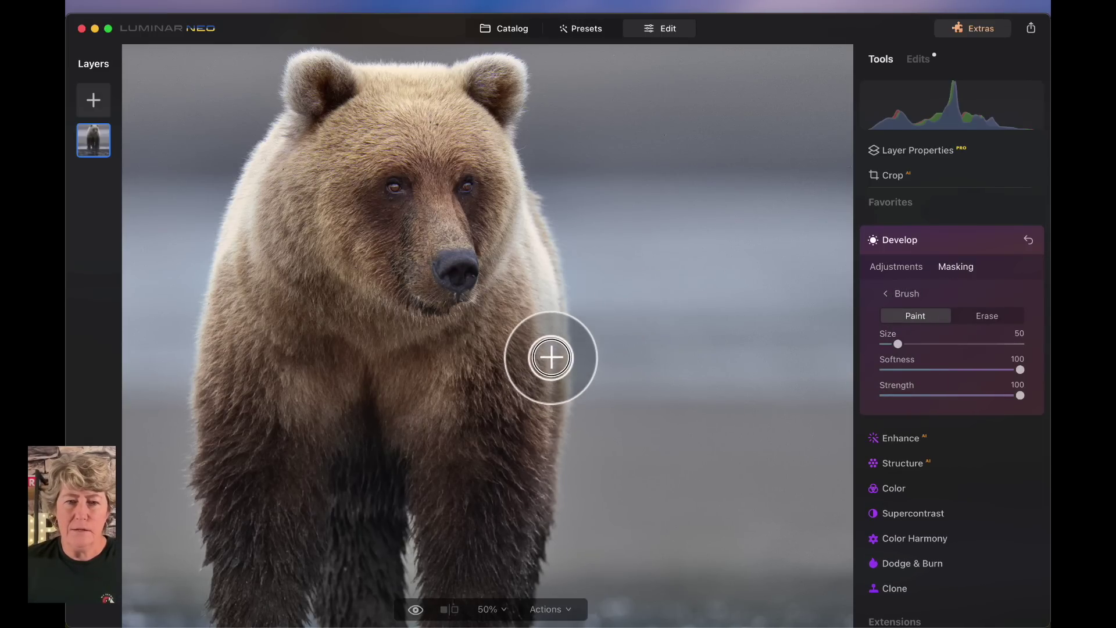
{"action": "left_click_drag", "start_coordinate": [552, 292], "coordinate": [528, 209]}
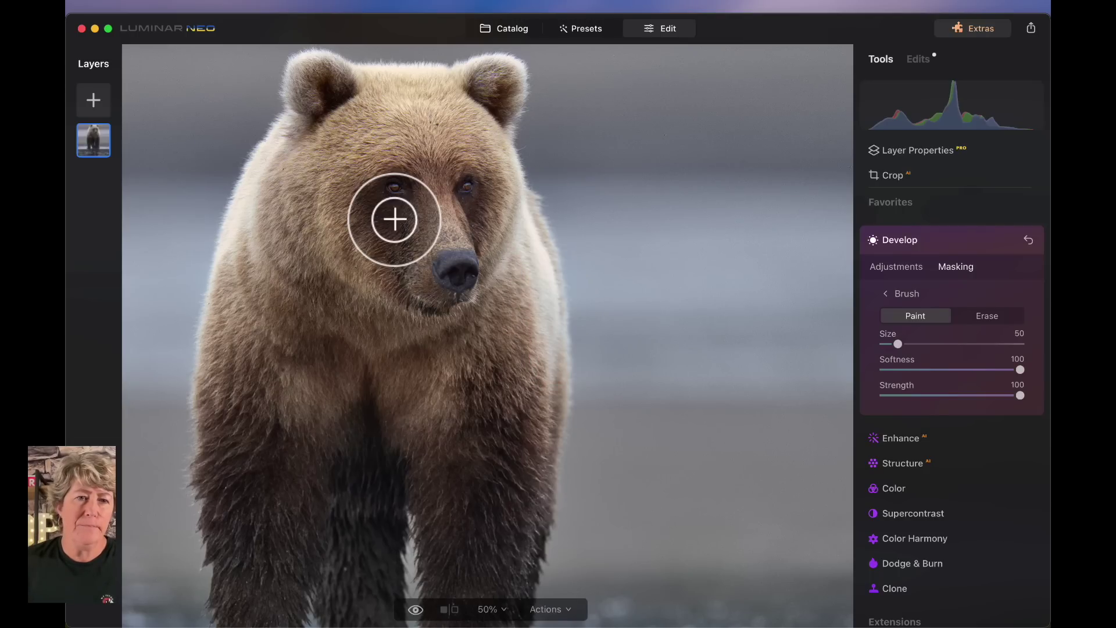
{"action": "mouse_move", "coordinate": [295, 145]}
{"action": "left_mouse_down"}
{"action": "mouse_move", "coordinate": [281, 142]}
{"action": "mouse_move", "coordinate": [249, 186]}
{"action": "mouse_move", "coordinate": [229, 229]}
{"action": "mouse_move", "coordinate": [228, 271]}
{"action": "left_mouse_up"}
Add the forehead and ear to the mask and set Exposure to -0.63
{"action": "scroll", "coordinate": [481, 103], "scroll_direction": "up", "scroll_amount": 2}
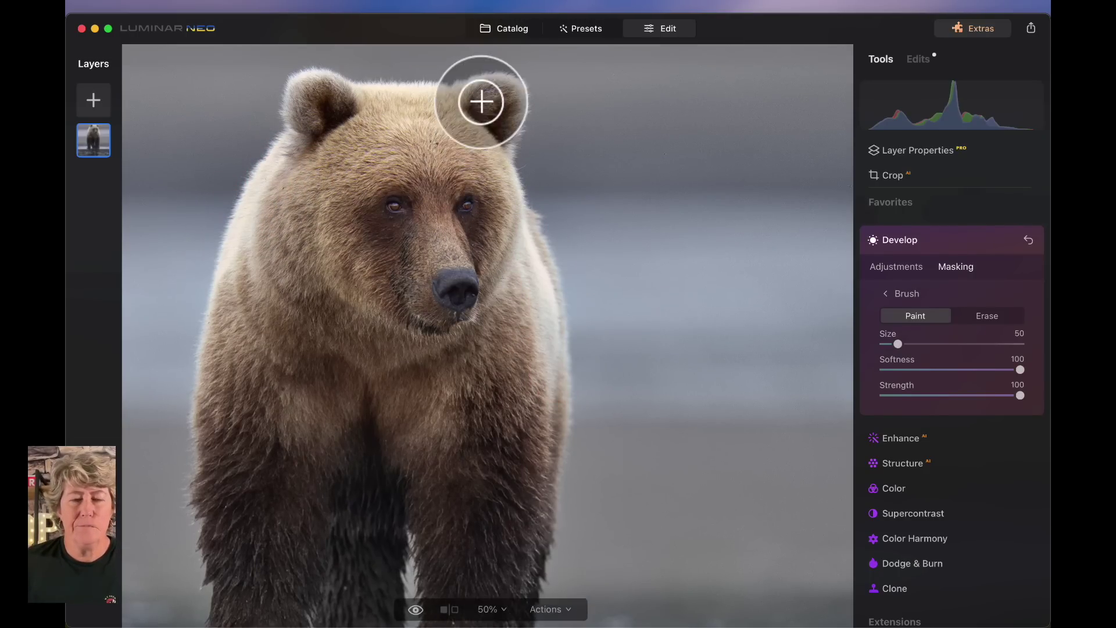
{"action": "mouse_move", "coordinate": [451, 115]}
{"action": "left_mouse_down"}
{"action": "mouse_move", "coordinate": [316, 101]}
{"action": "mouse_move", "coordinate": [304, 129]}
{"action": "left_mouse_up"}
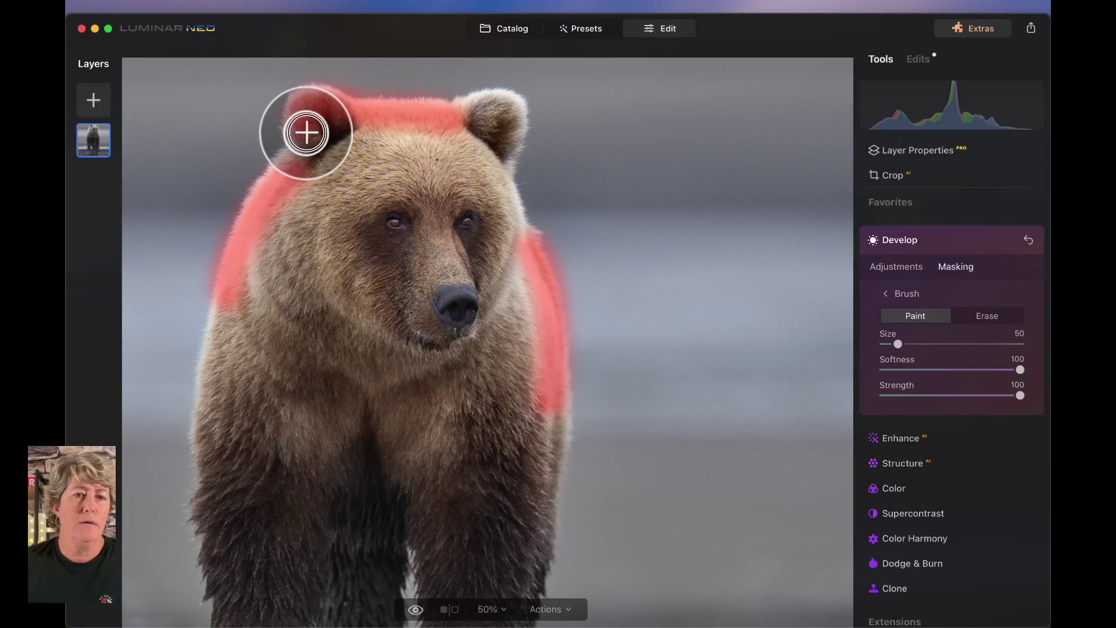
{"action": "mouse_move", "coordinate": [478, 124]}
{"action": "left_mouse_down"}
{"action": "mouse_move", "coordinate": [473, 112]}
{"action": "mouse_move", "coordinate": [500, 110]}
{"action": "mouse_move", "coordinate": [506, 132]}
{"action": "left_mouse_up"}
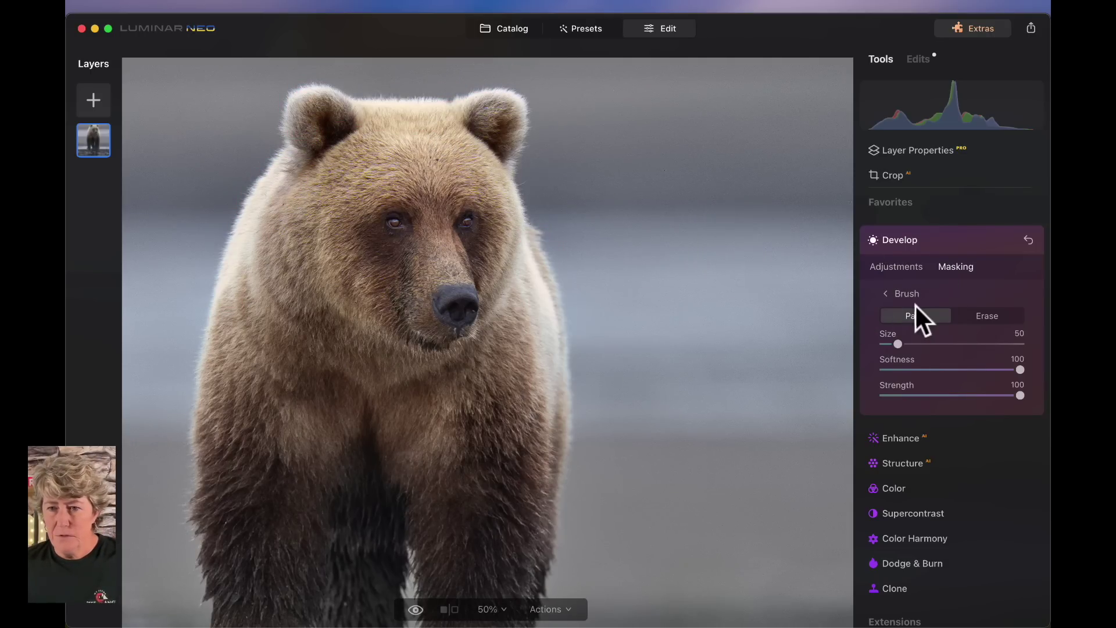
{"action": "left_click", "coordinate": [906, 266]}
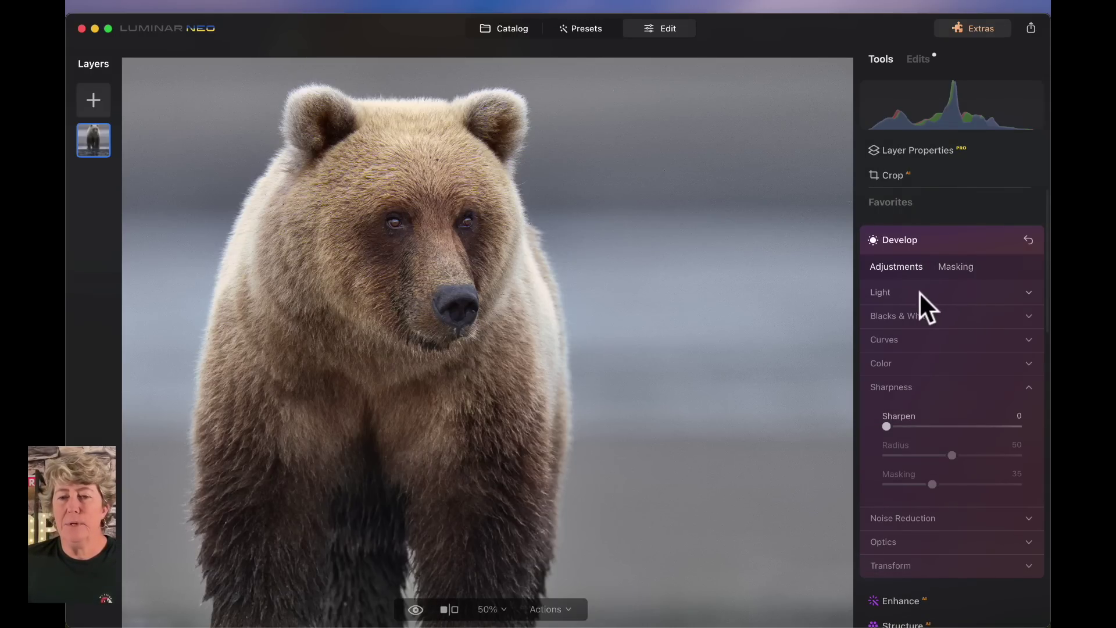
{"action": "left_click", "coordinate": [918, 292]}
{"action": "left_click_drag", "start_coordinate": [952, 298], "coordinate": [943, 298]}
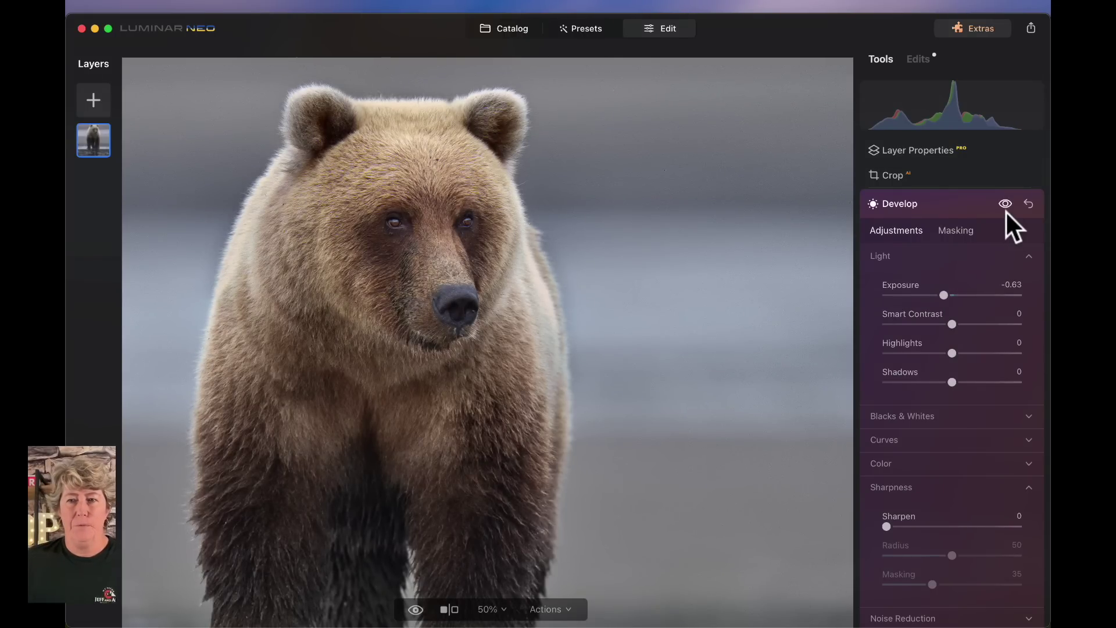
Erase the Develop mask along the bear's left and right edges with a Size 31 eraser
{"action": "left_click", "coordinate": [1006, 204]}
{"action": "left_click", "coordinate": [1005, 204]}
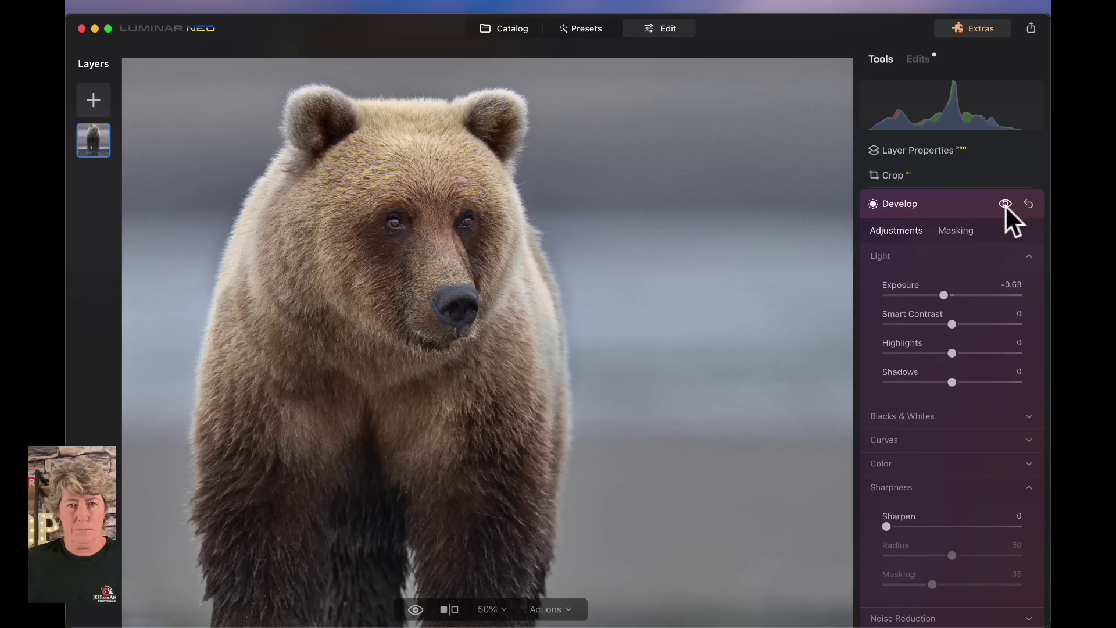
{"action": "left_click", "coordinate": [962, 231]}
{"action": "left_click", "coordinate": [993, 278]}
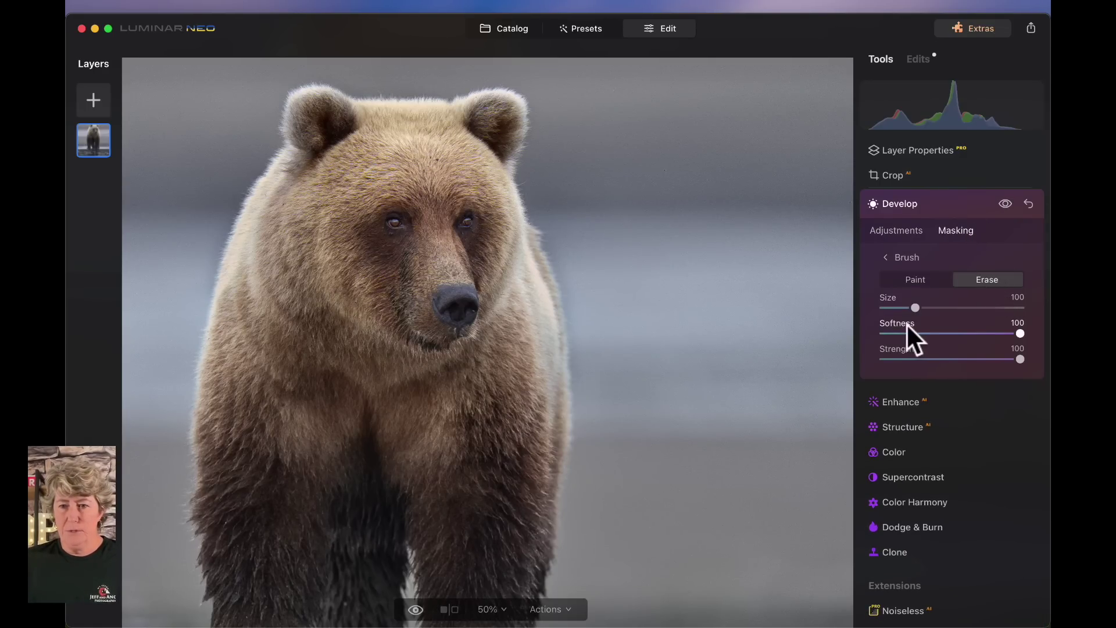
{"action": "left_click_drag", "start_coordinate": [913, 309], "coordinate": [833, 308]}
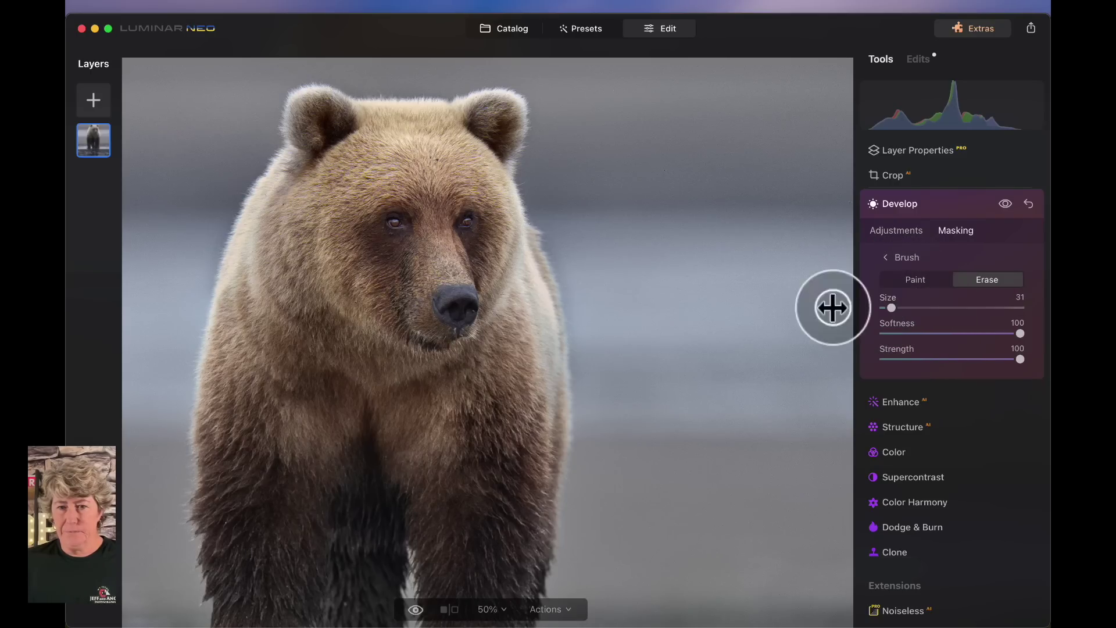
{"action": "left_click_drag", "start_coordinate": [544, 216], "coordinate": [577, 308]}
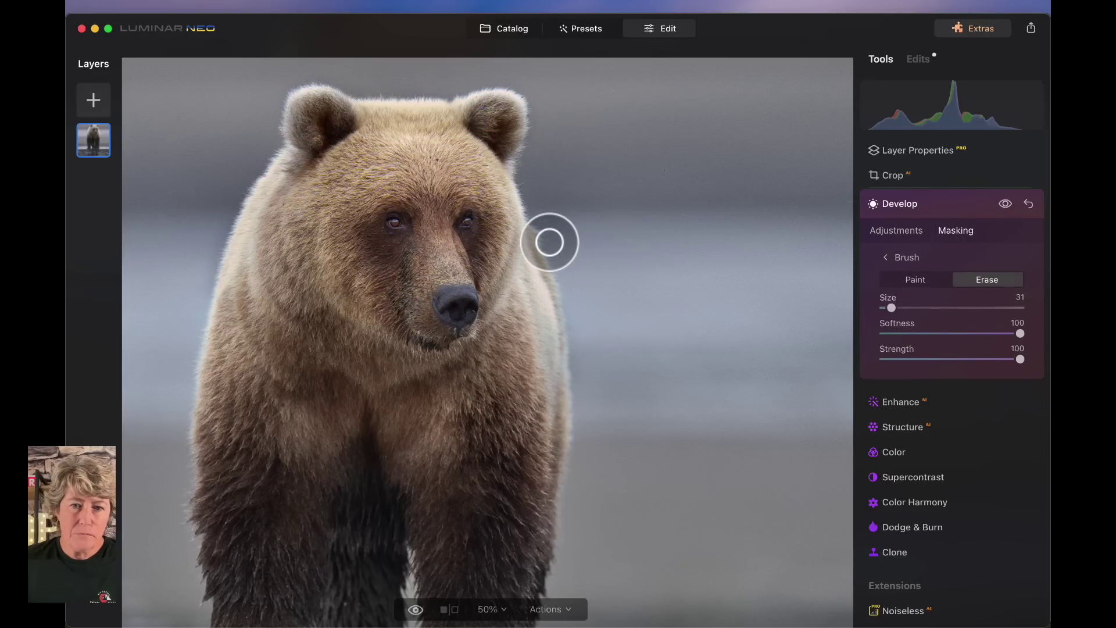
{"action": "left_click_drag", "start_coordinate": [578, 314], "coordinate": [578, 411]}
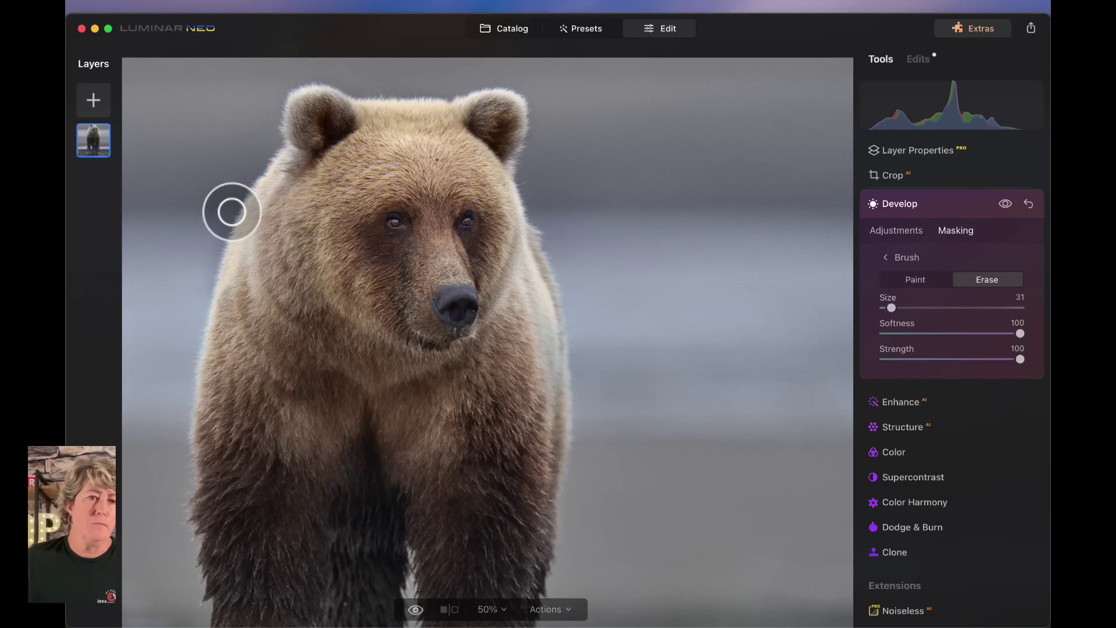
{"action": "left_click_drag", "start_coordinate": [224, 212], "coordinate": [204, 300]}
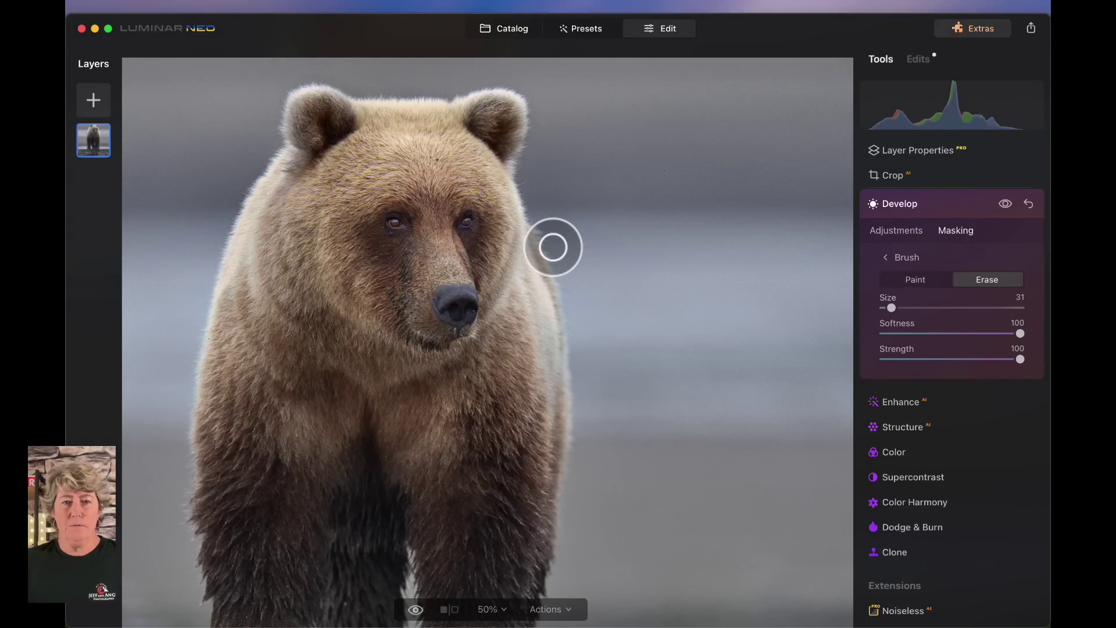
{"action": "left_click", "coordinate": [909, 199]}
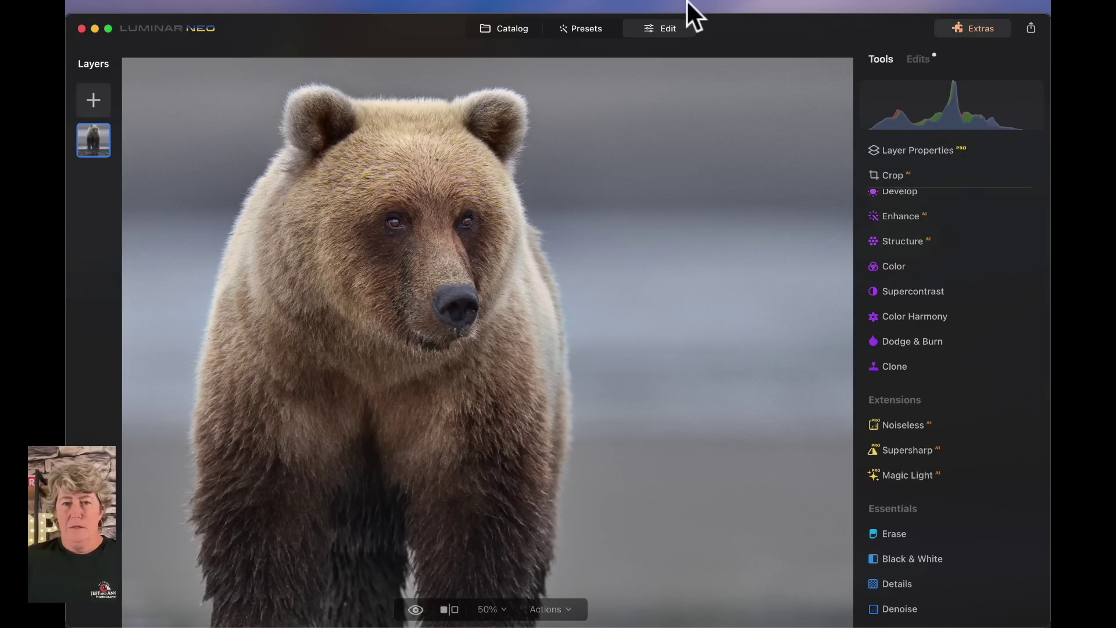
Reopen the bear photo from the Catalog in Edit and show a before/after comparison
{"action": "left_click", "coordinate": [517, 26]}
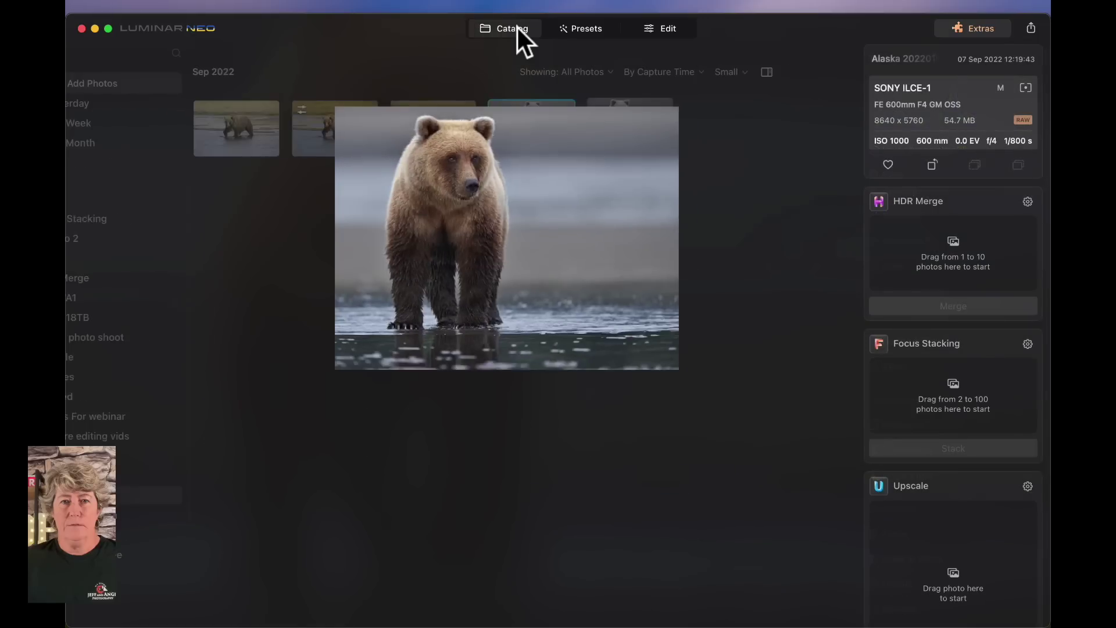
{"action": "double_click", "coordinate": [617, 125]}
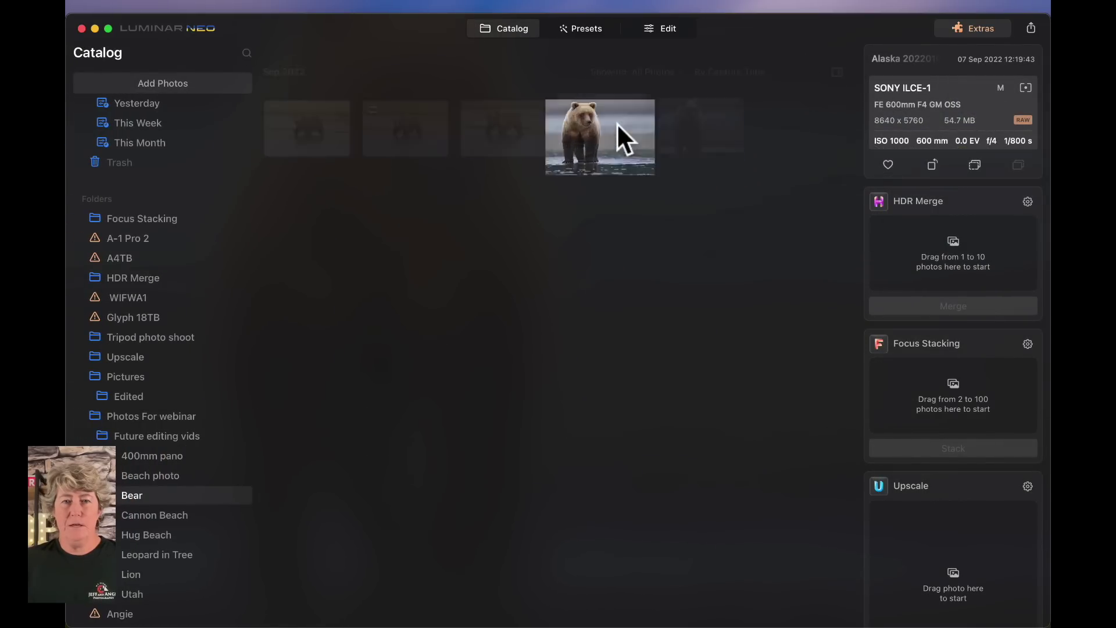
{"action": "left_click", "coordinate": [665, 31]}
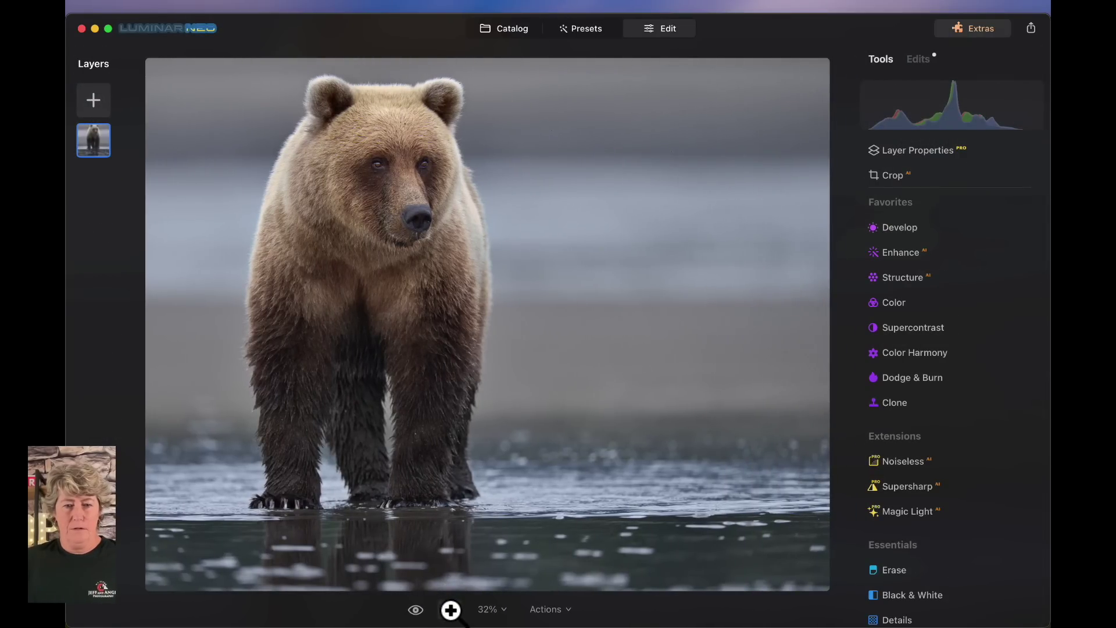
{"action": "left_click", "coordinate": [450, 610]}
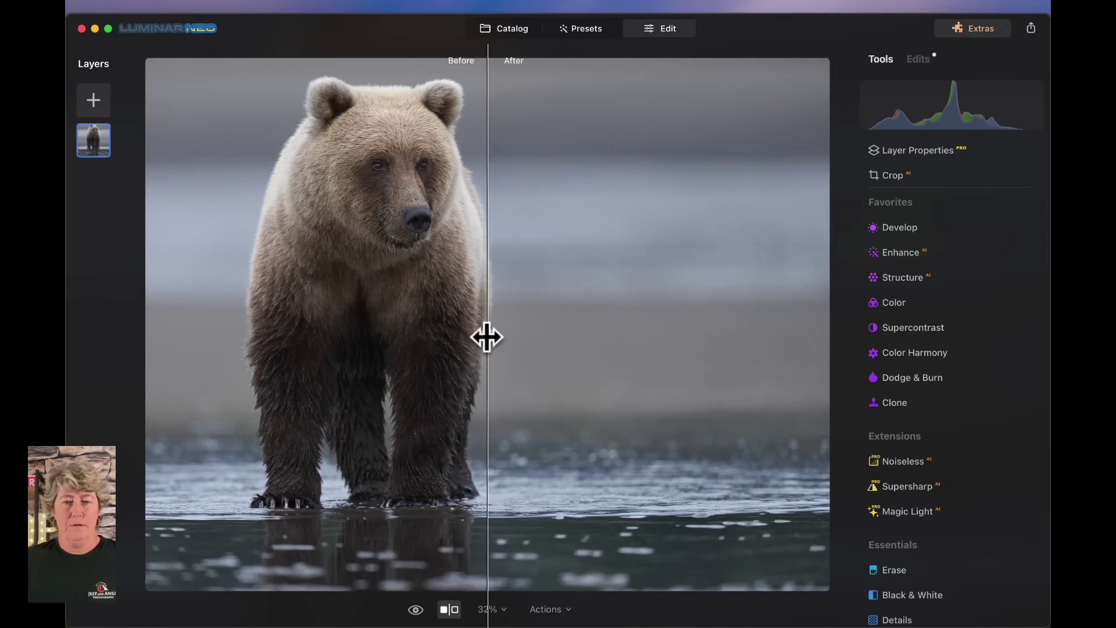
Drag the before/after divider toward the left so nearly the whole bear shows the edited version
{"action": "left_click_drag", "start_coordinate": [486, 337], "coordinate": [185, 326]}
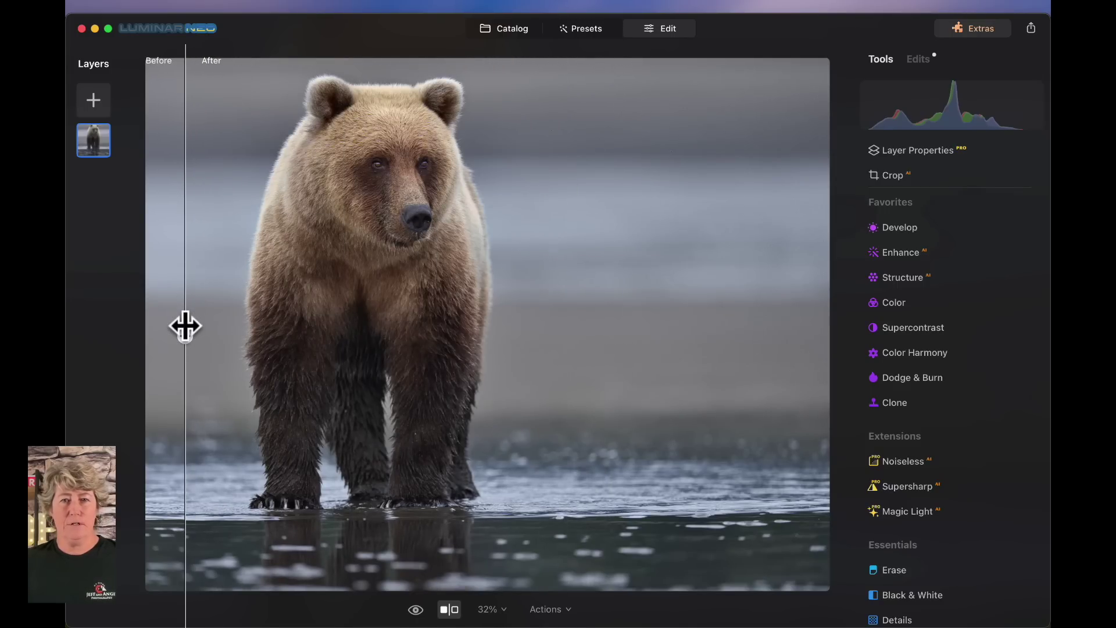